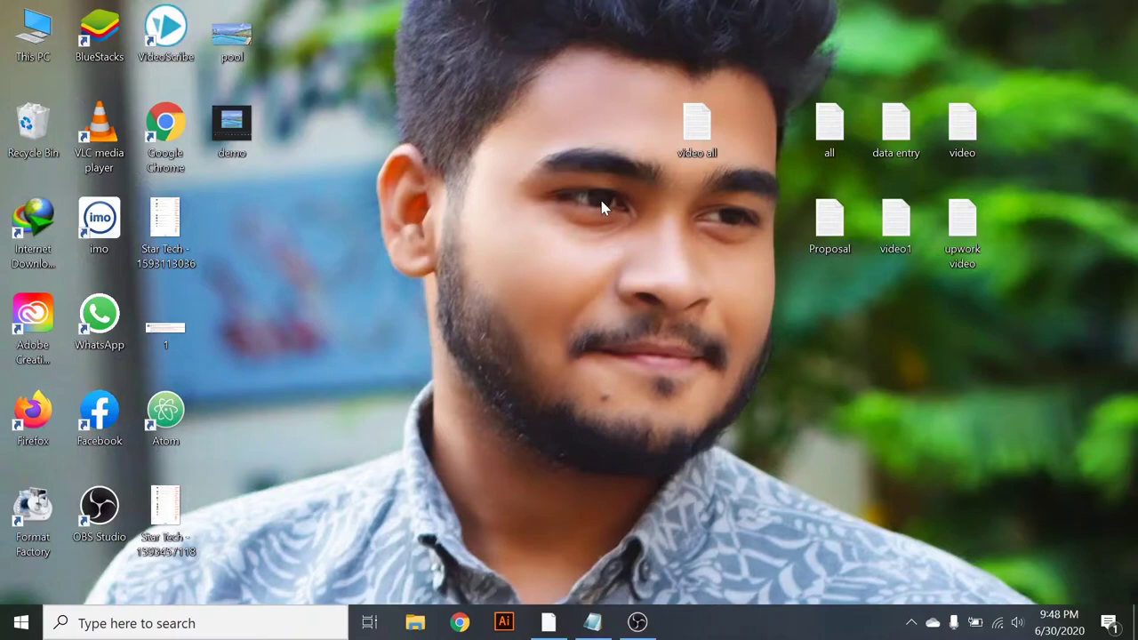
Refresh the desktop three times from its right-click menu, then bring up the Start menu
right_click(383, 130)
click(418, 178)
right_click(419, 195)
click(404, 181)
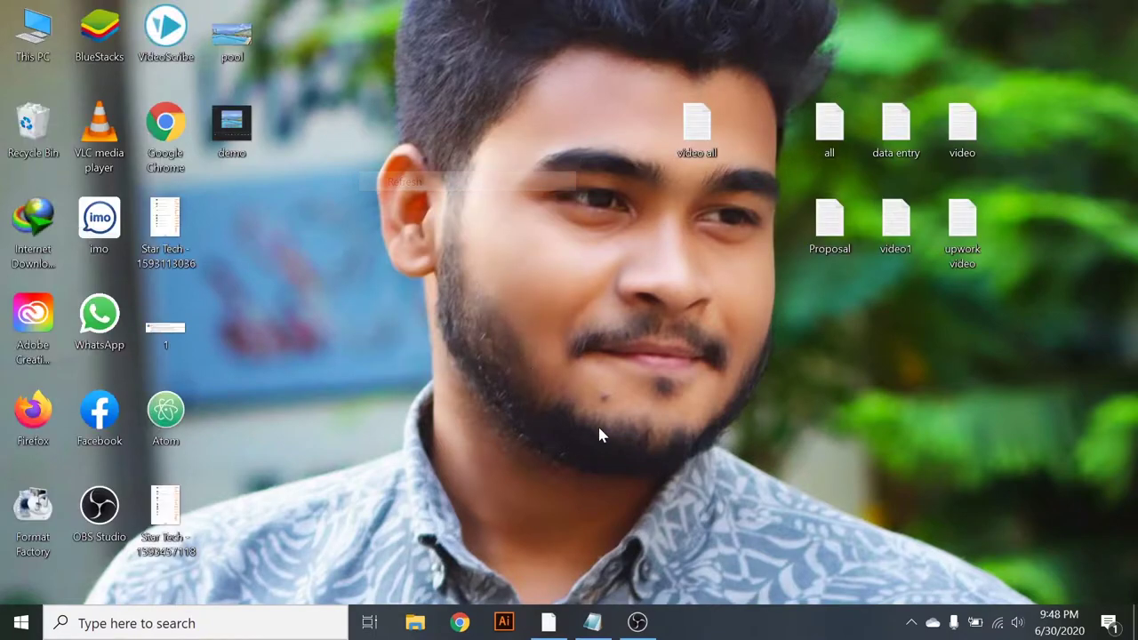
right_click(420, 155)
click(416, 141)
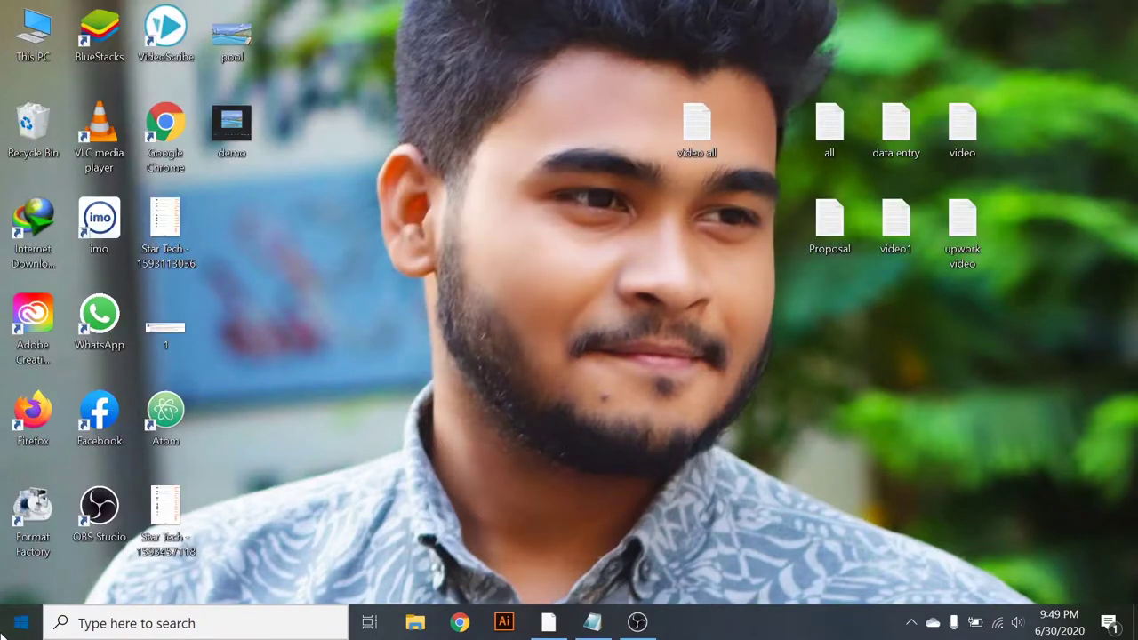
click(21, 623)
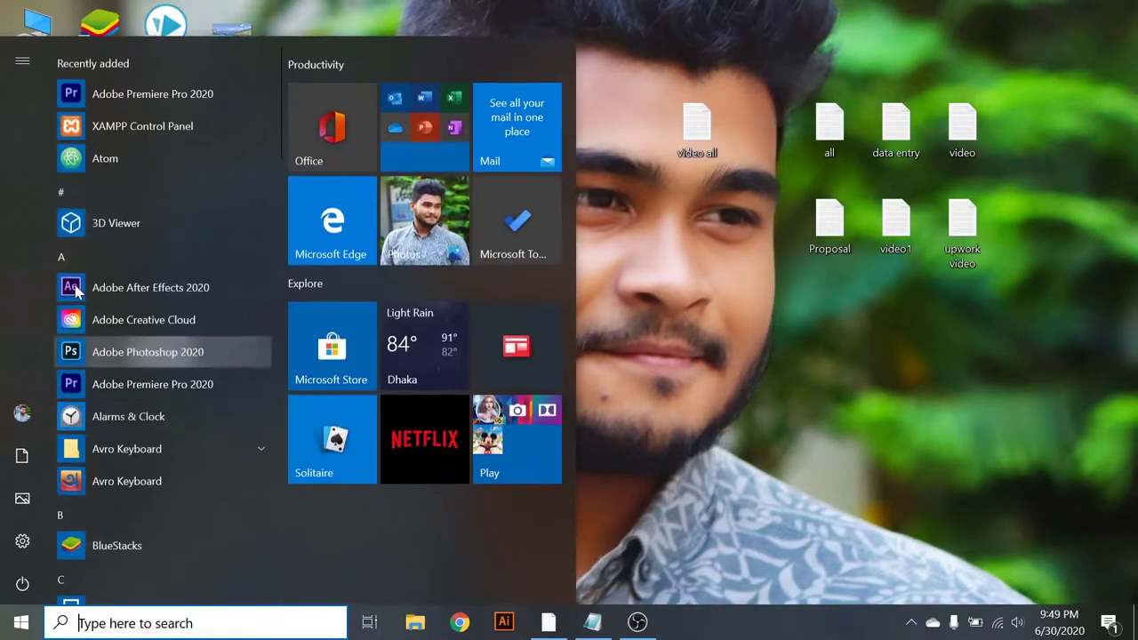
Start Adobe Premiere Pro 2020 from the app list and wait for the Home screen listing Untitled2
click(178, 386)
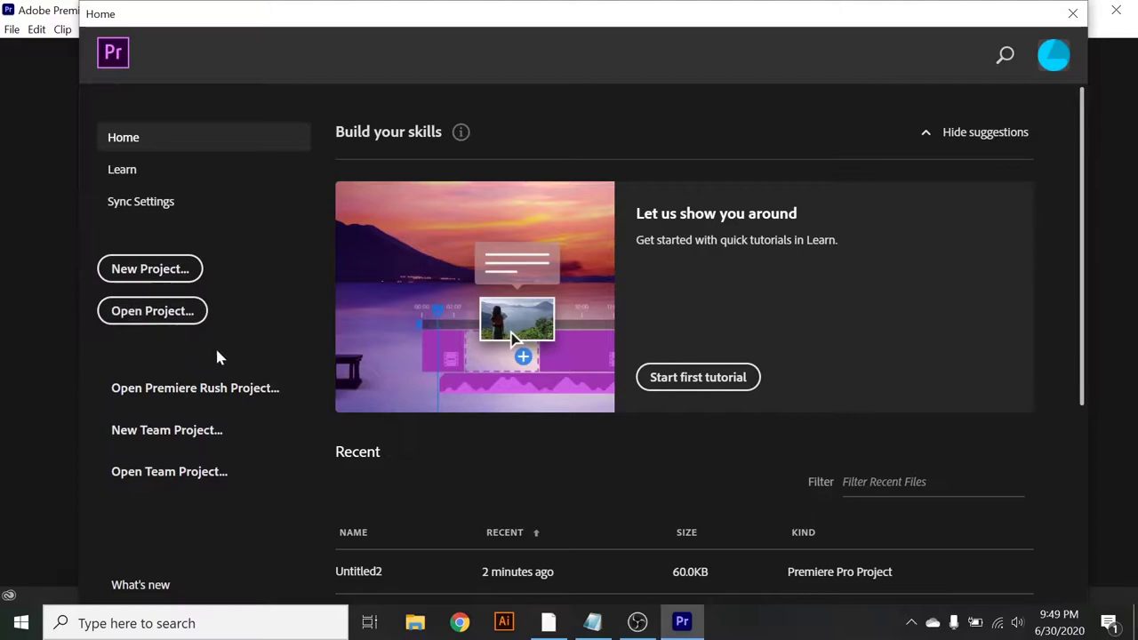
Open the video1 project from the youtube folder on New Volume (F:)
click(159, 313)
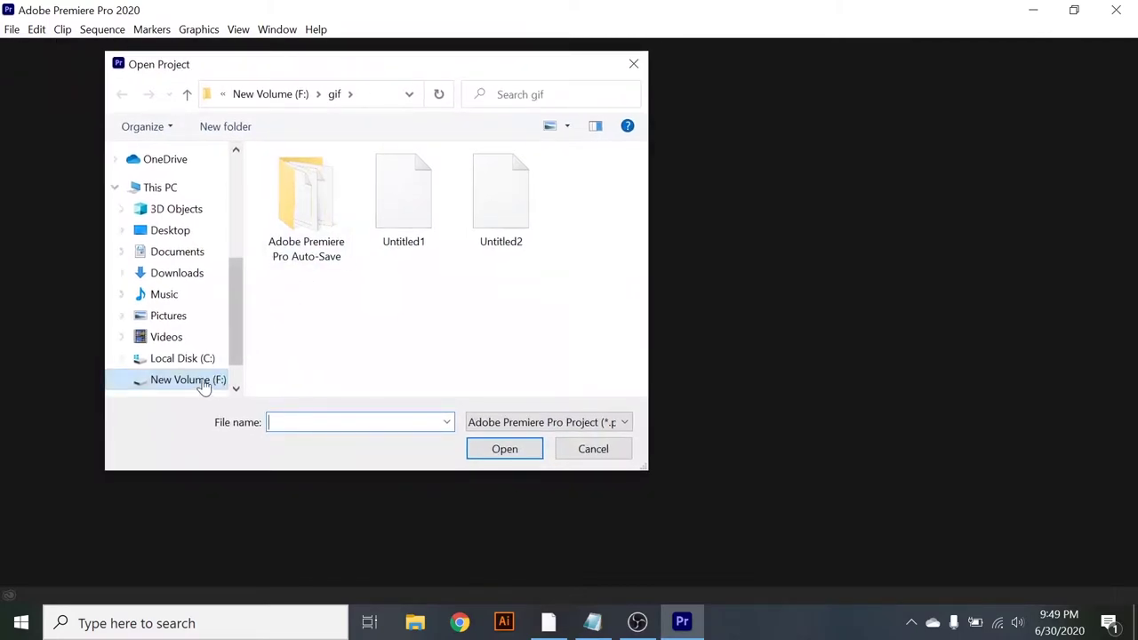
click(199, 381)
scroll(409, 374, down, 5)
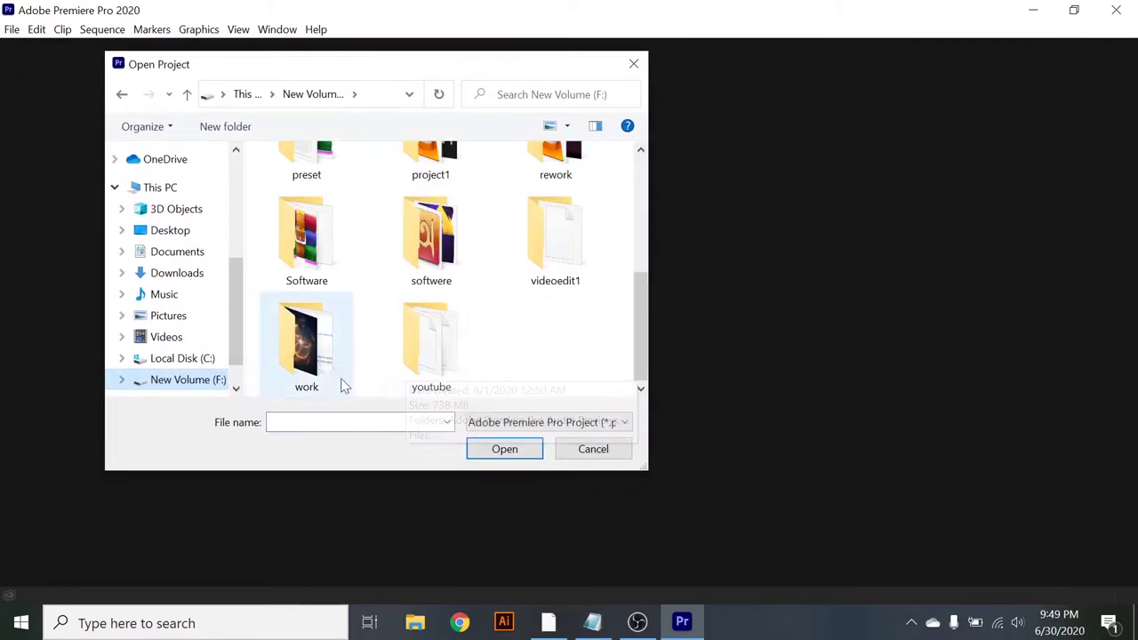
double_click(452, 368)
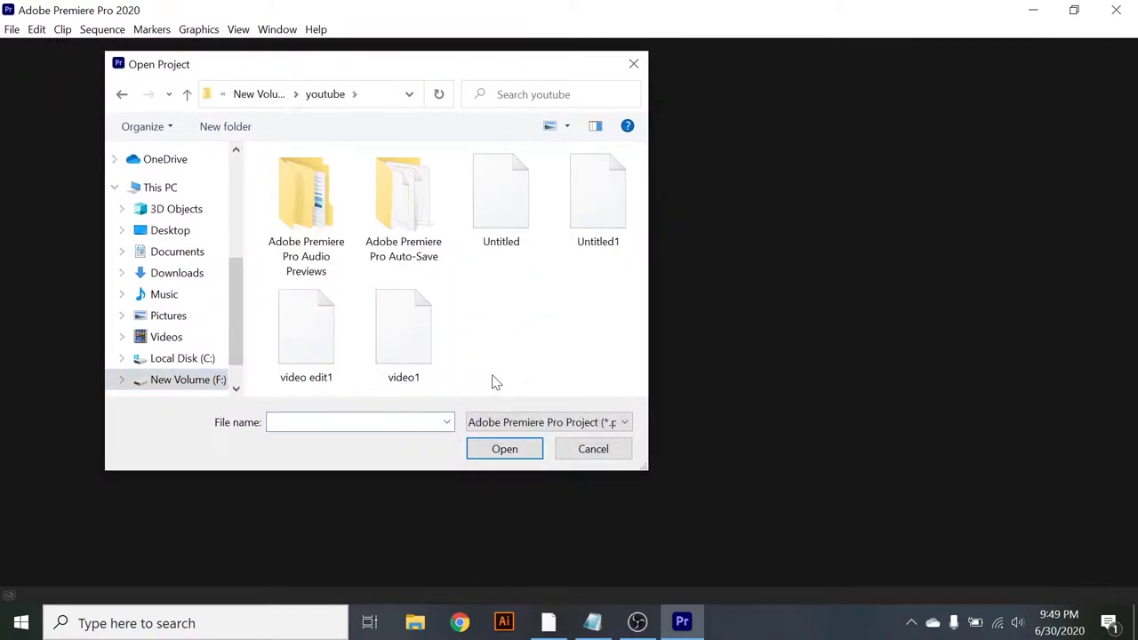
click(404, 381)
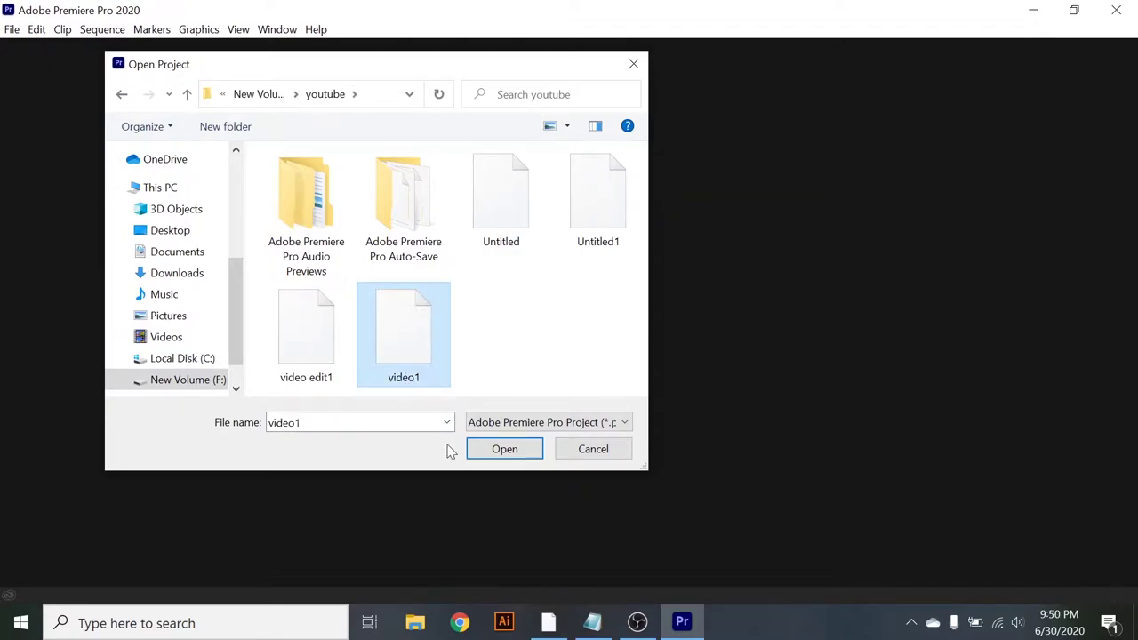
click(516, 451)
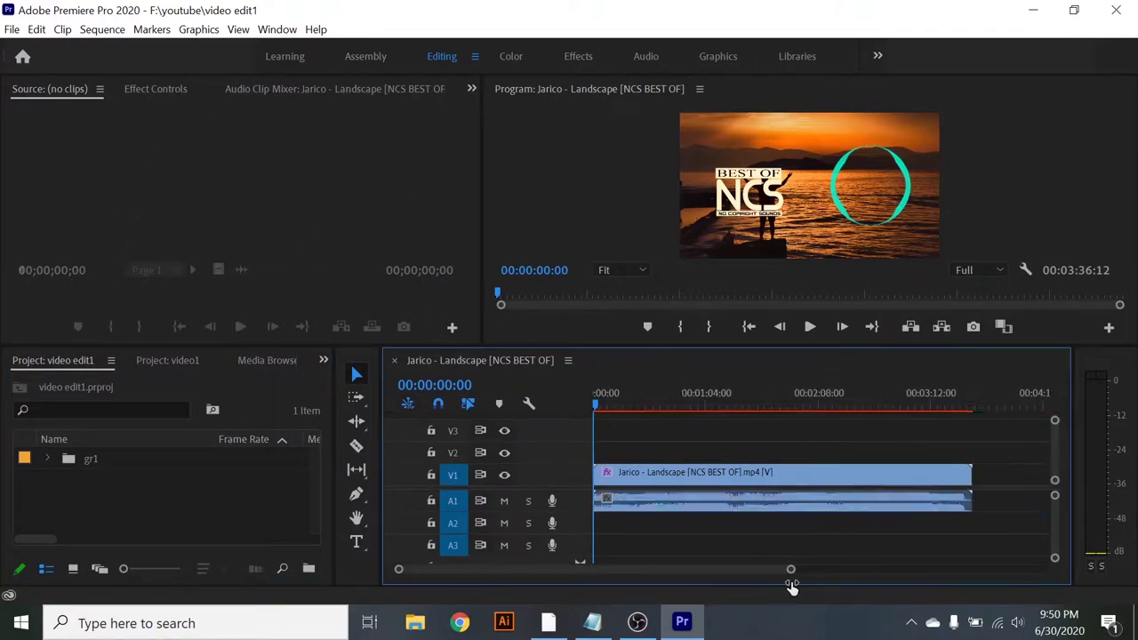
Zoom out the timeline, expand the gr1 bin, and select the Jarico - Landscape clip
drag(658, 576, 836, 574)
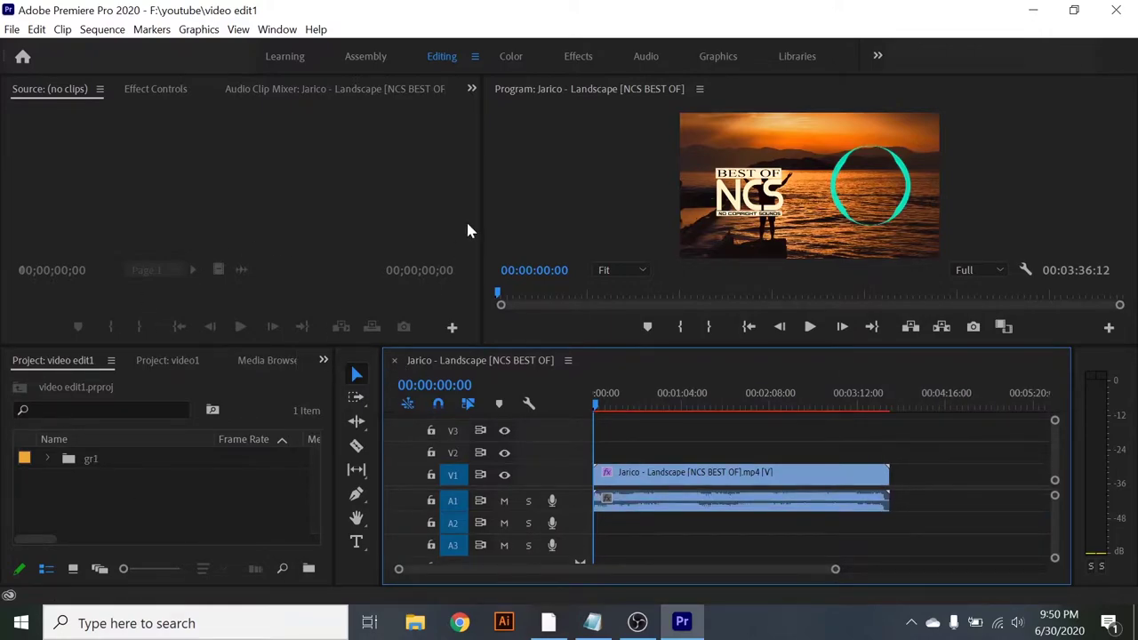
click(48, 459)
scroll(215, 514, down, 2)
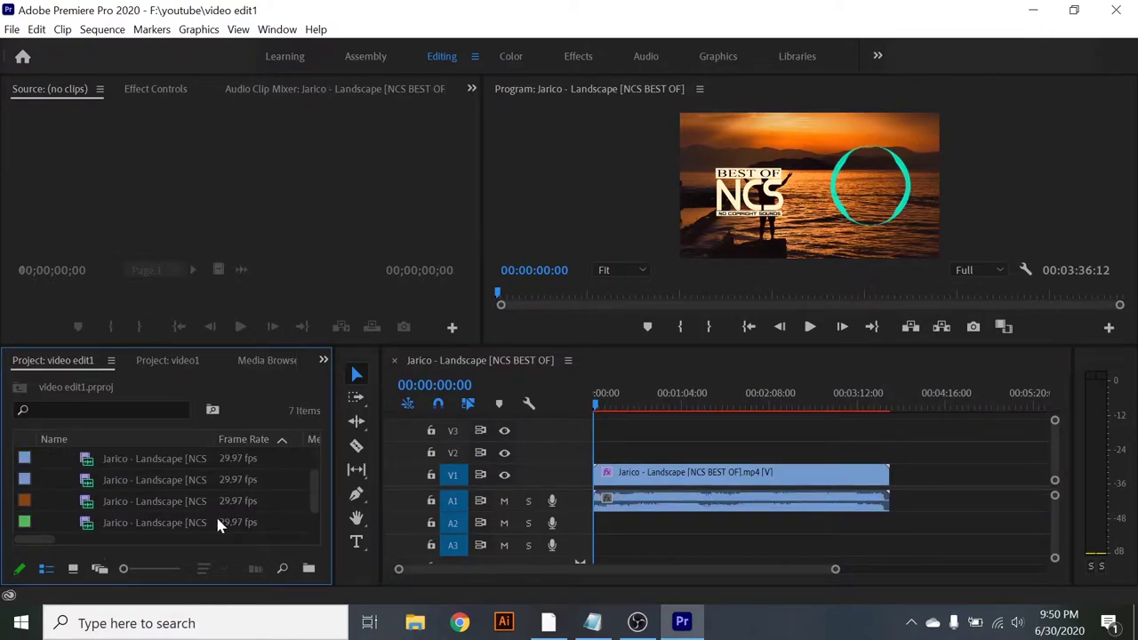
scroll(269, 522, down, 1)
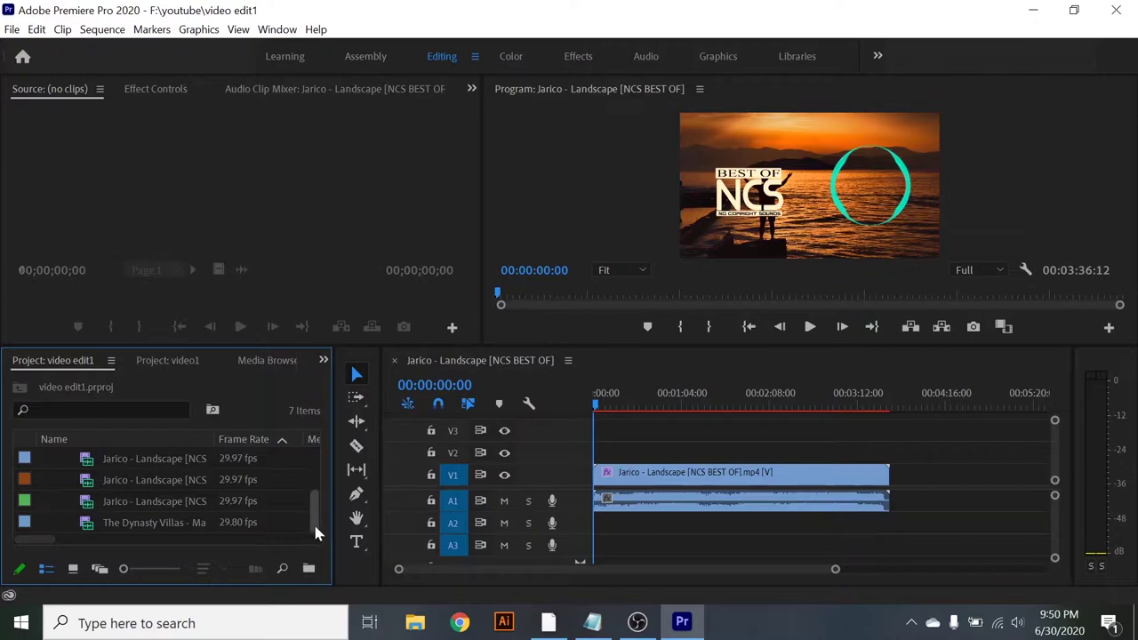
drag(316, 526, 310, 466)
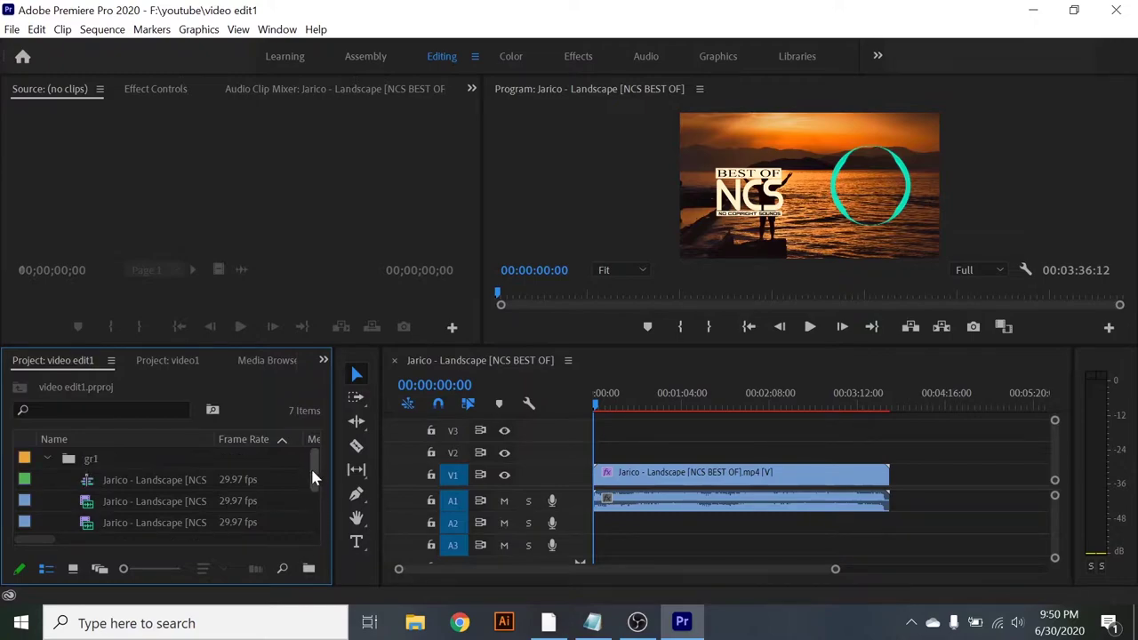
click(687, 502)
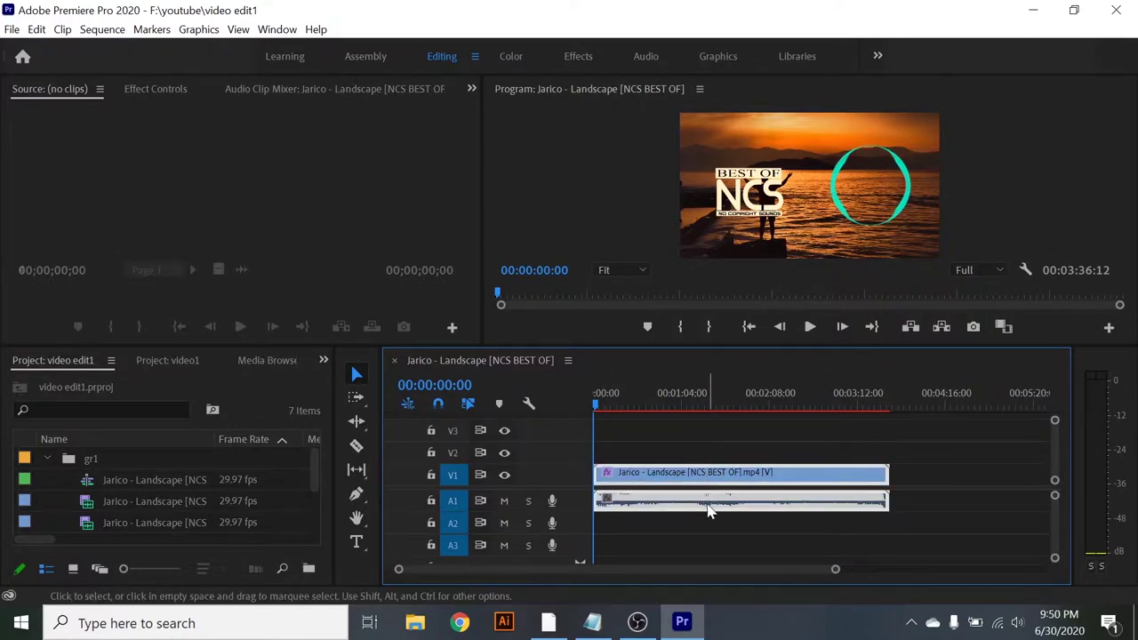
Delete the Jarico - Landscape clip from the timeline and select the third Jarico item in the Project panel
key(Delete)
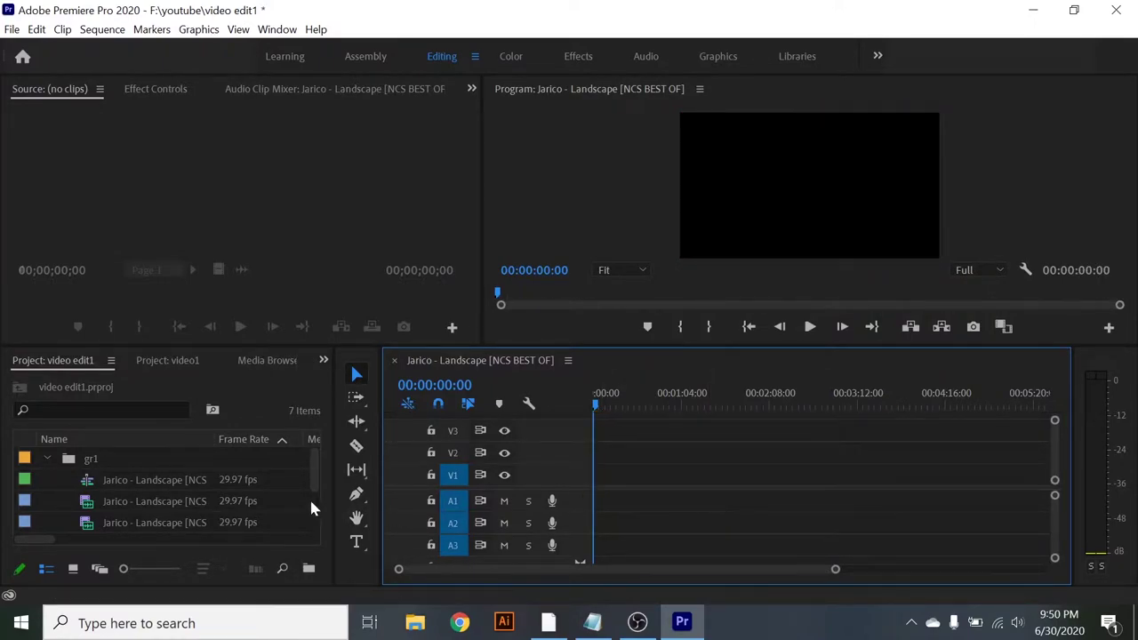
click(309, 471)
scroll(308, 510, down, 2)
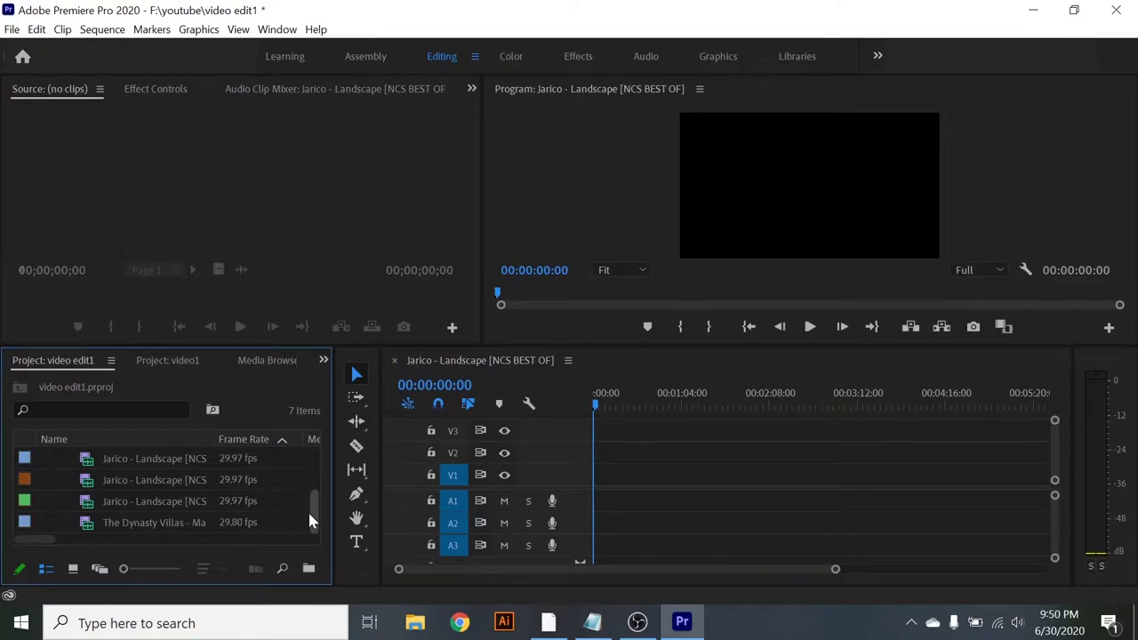
scroll(327, 477, up, 2)
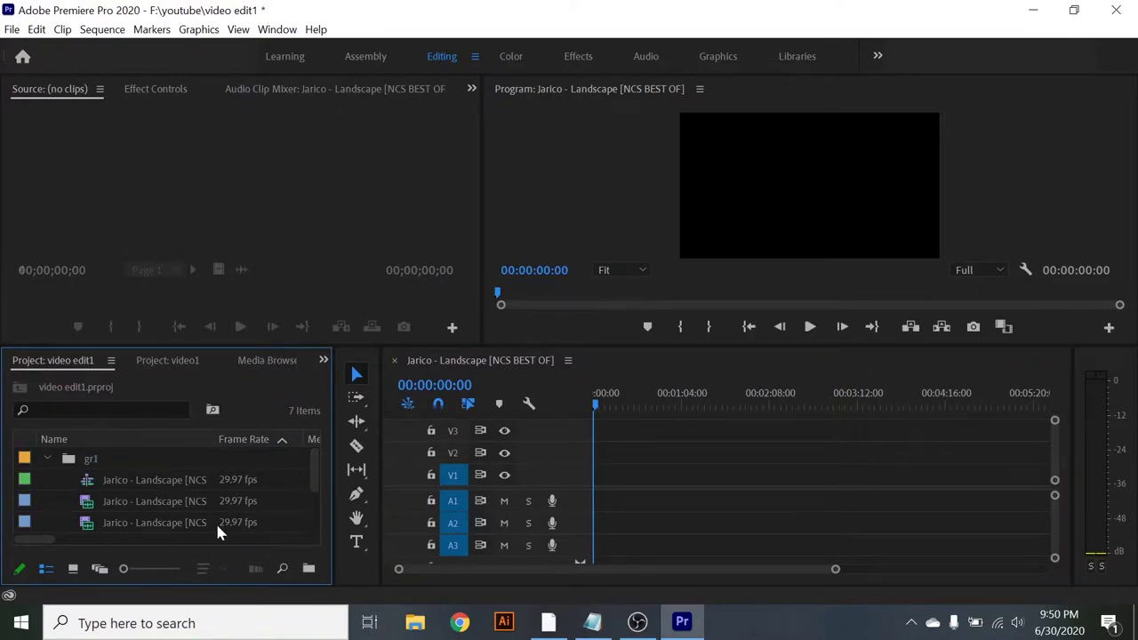
click(265, 158)
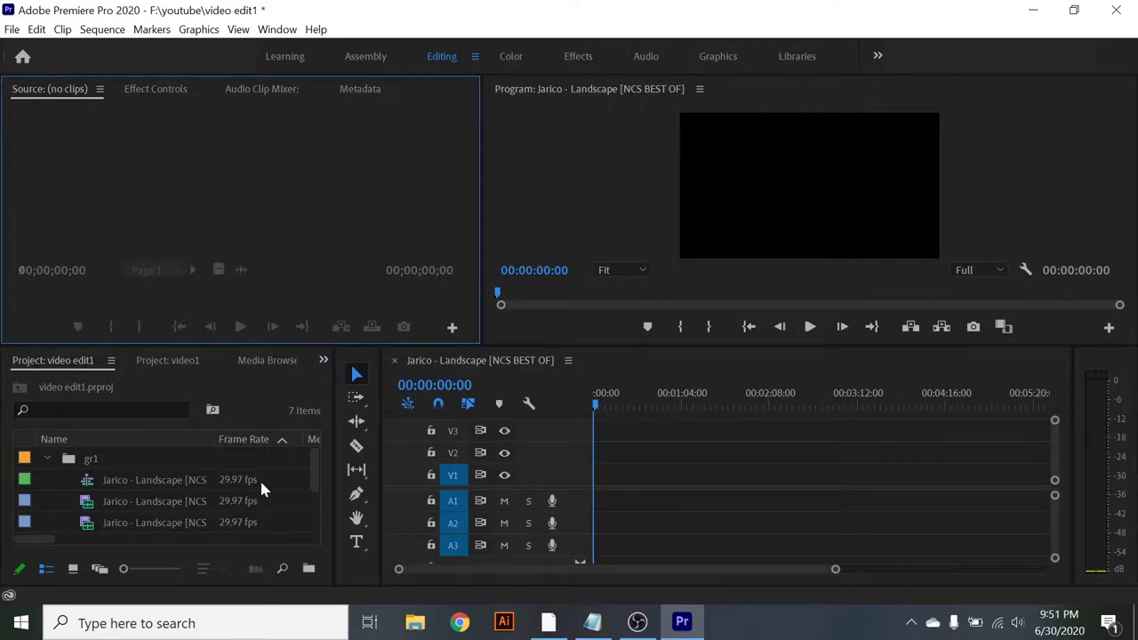
click(139, 522)
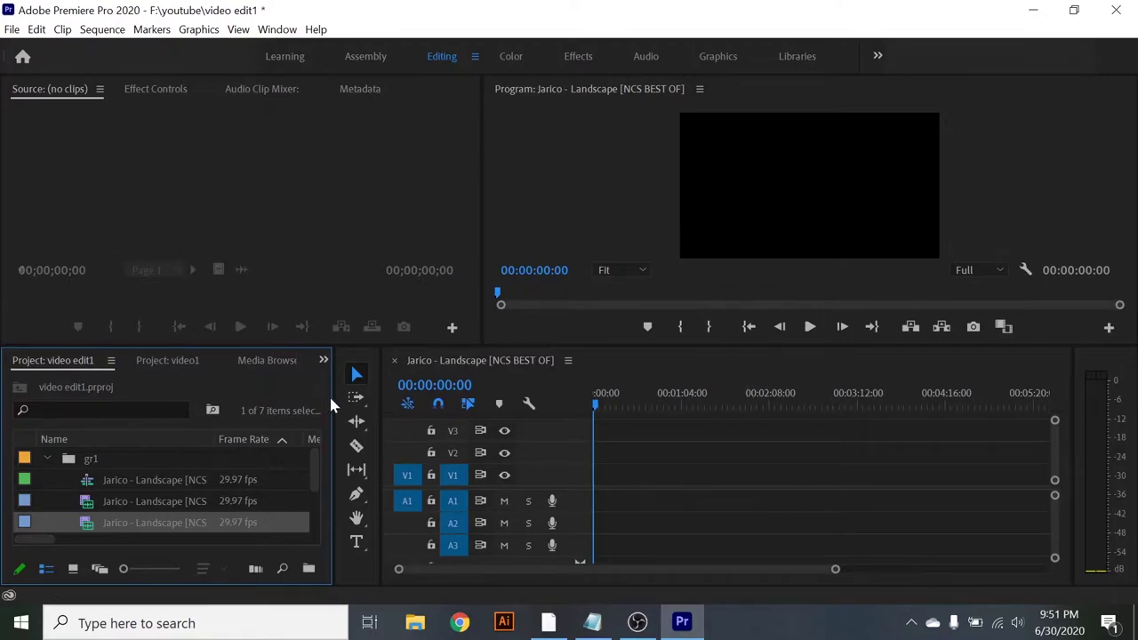
click(98, 233)
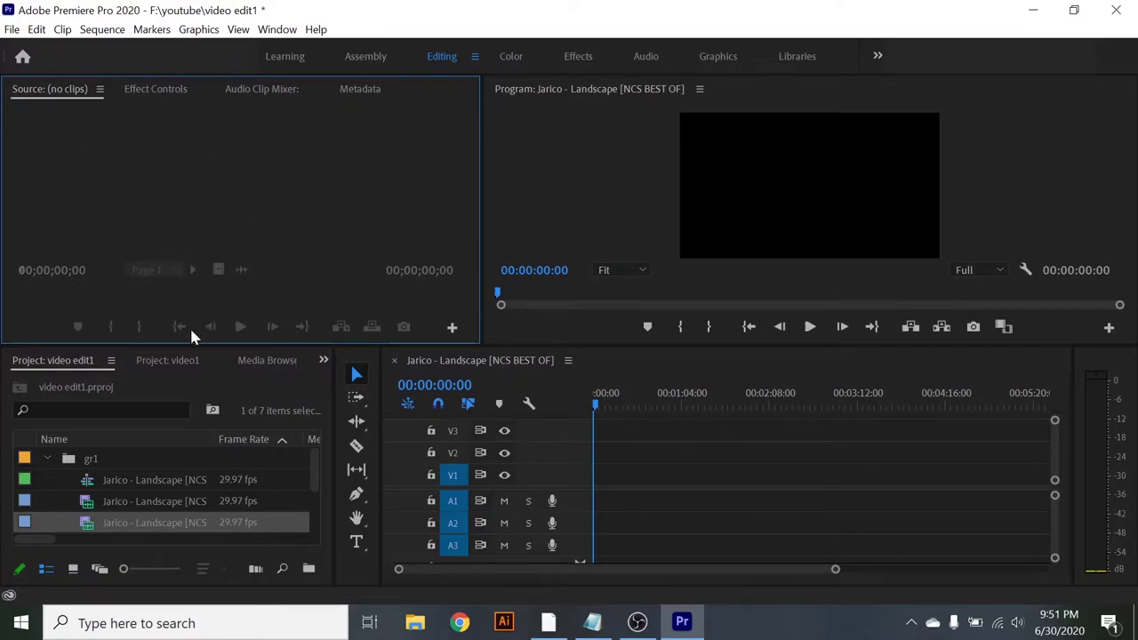
Show project items as thumbnails, open the gr1 bin, and load The Dynasty Villas clip into the Source Monitor
click(312, 481)
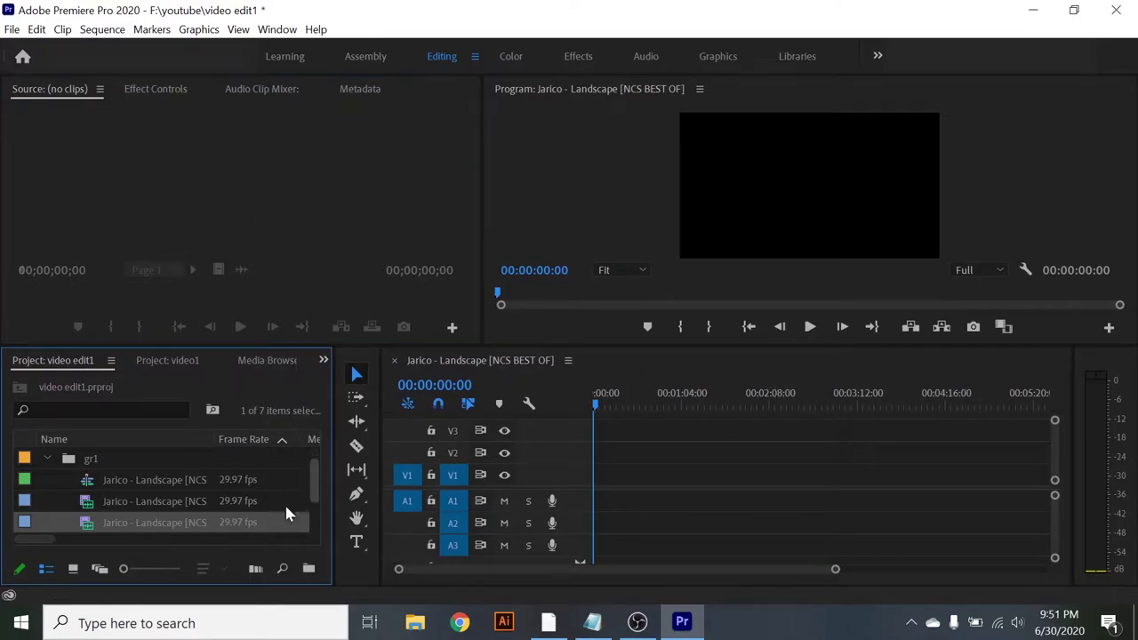
click(73, 568)
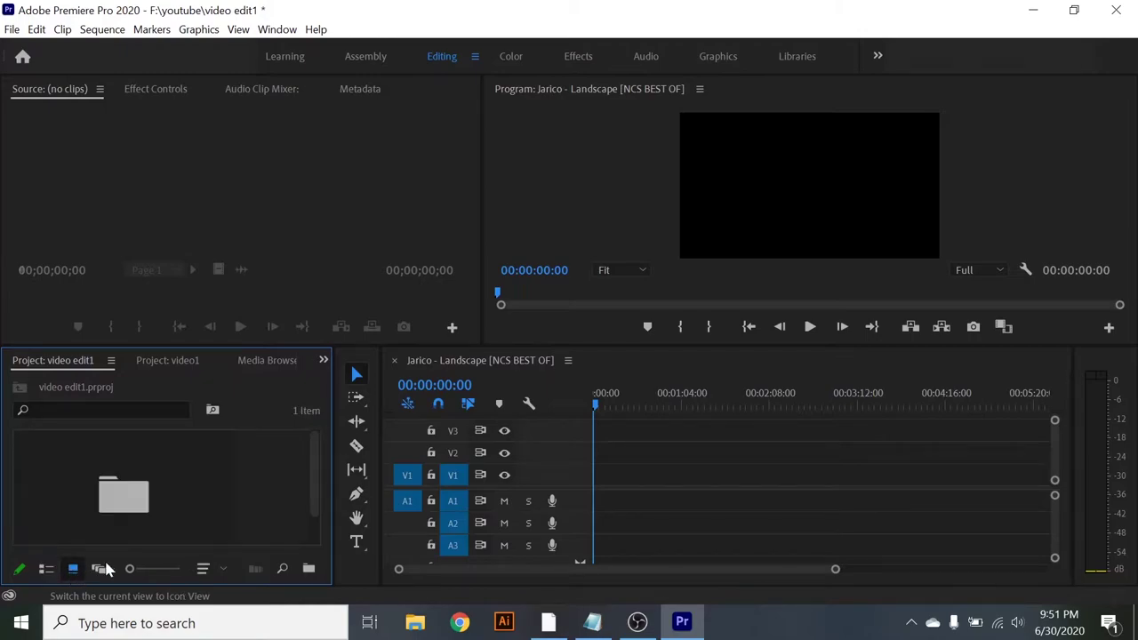
double_click(92, 489)
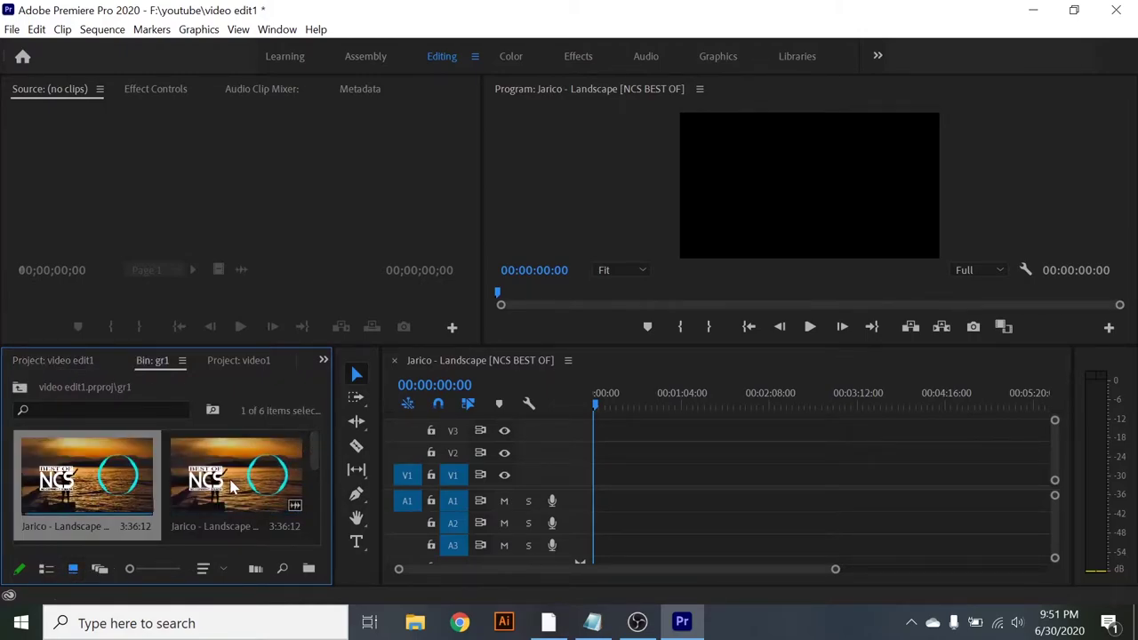
scroll(239, 488, down, 3)
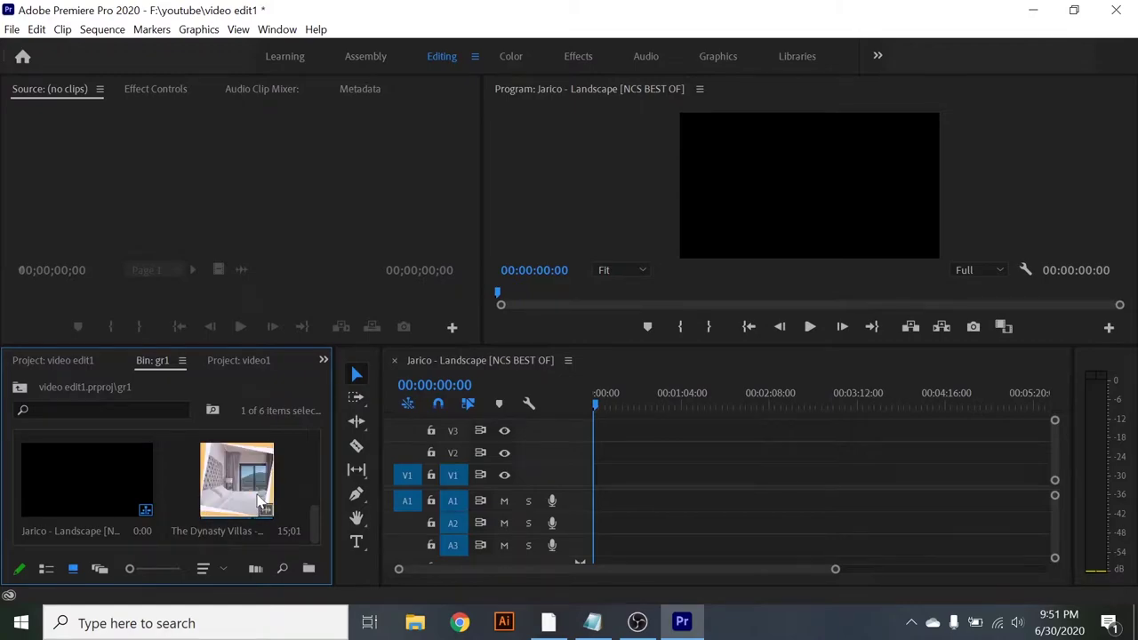
double_click(245, 504)
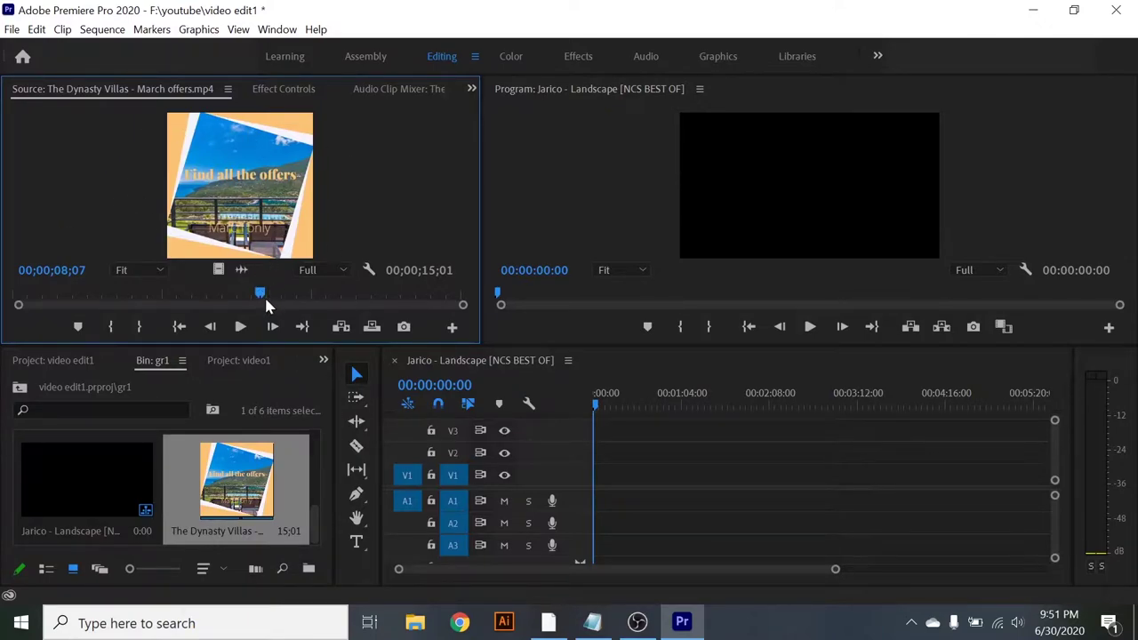
Scrub through the Dynasty Villas clip and toggle between its picture and audio waveform
drag(266, 304, 35, 309)
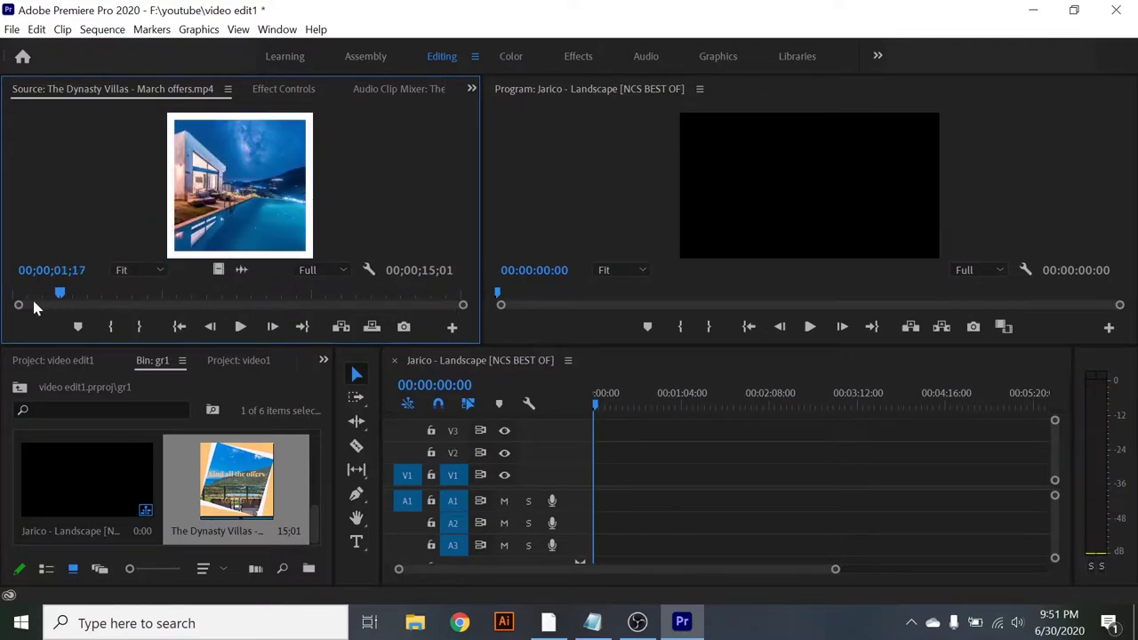
drag(55, 300, 110, 293)
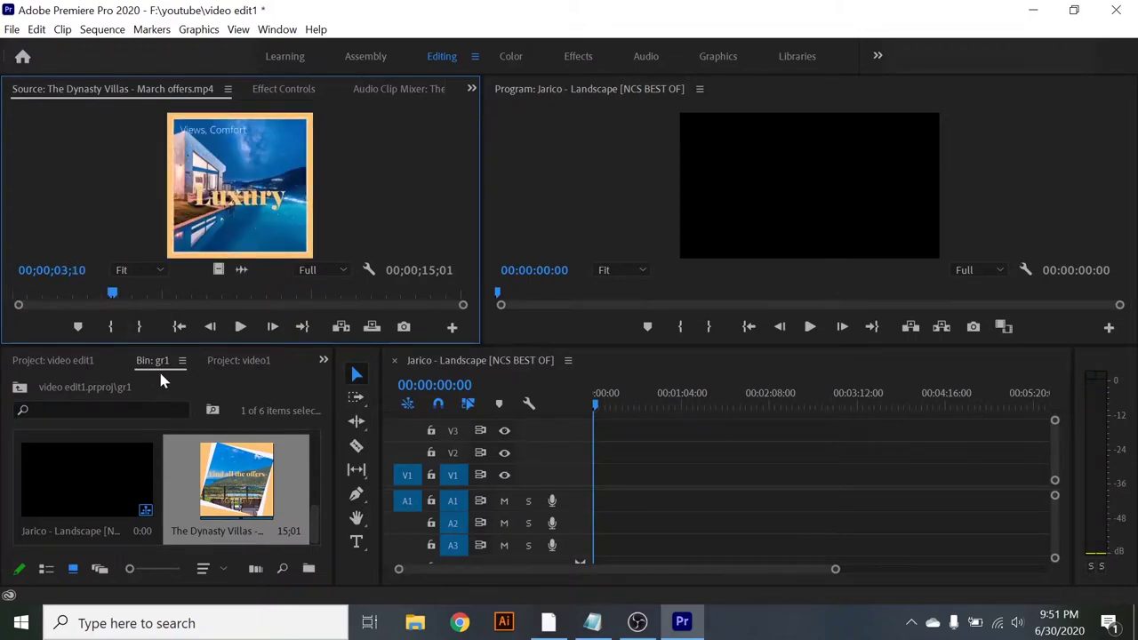
click(373, 299)
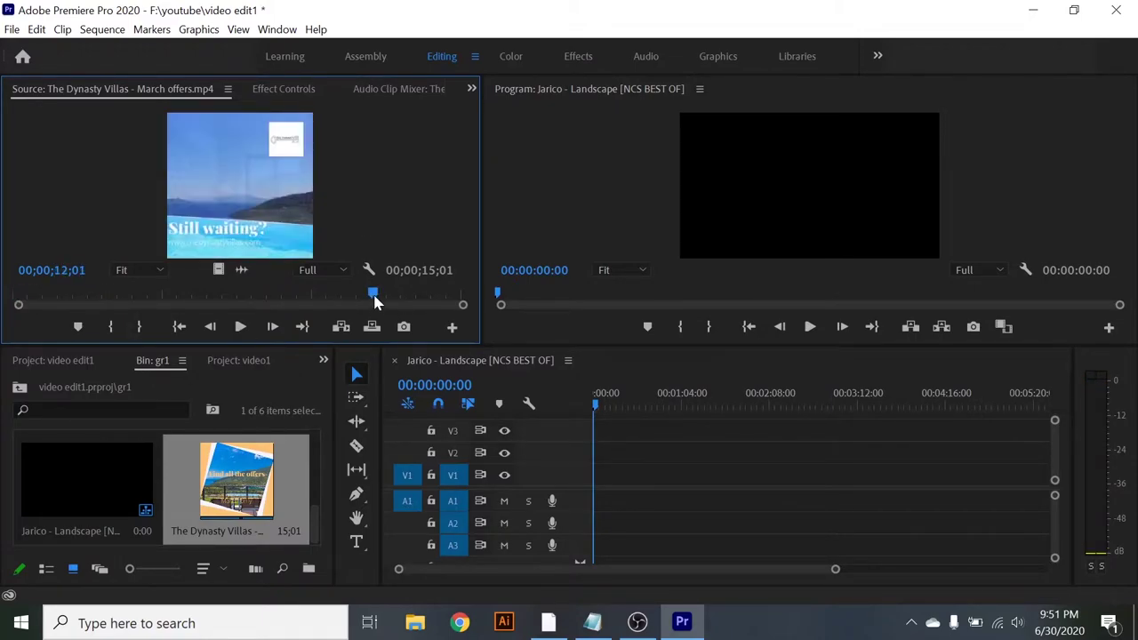
click(463, 300)
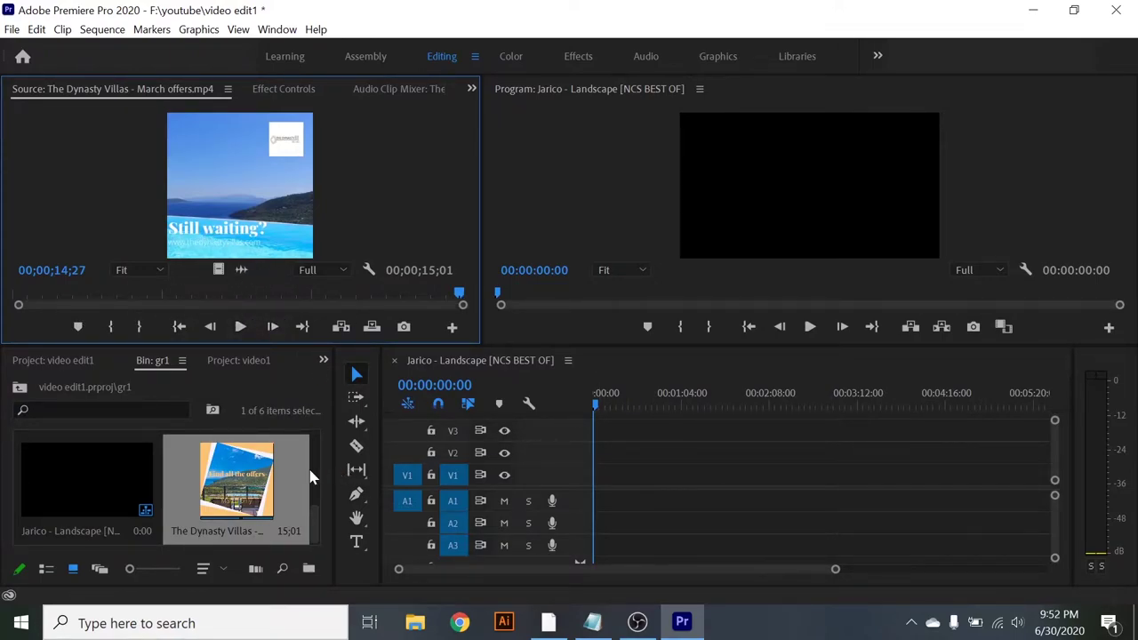
click(241, 269)
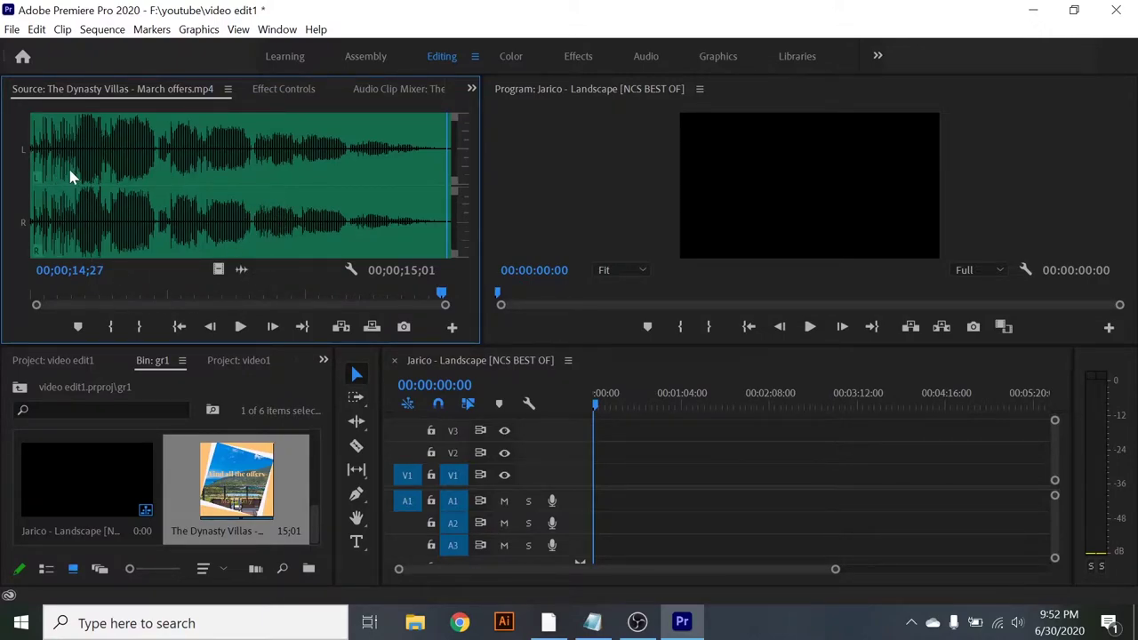
click(218, 270)
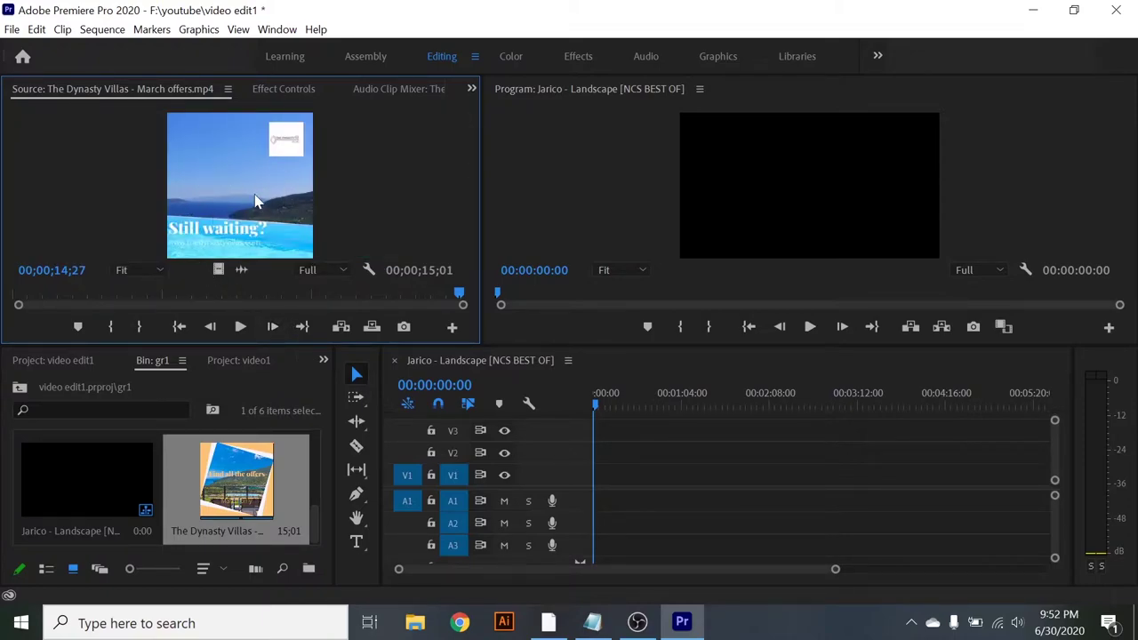
click(241, 269)
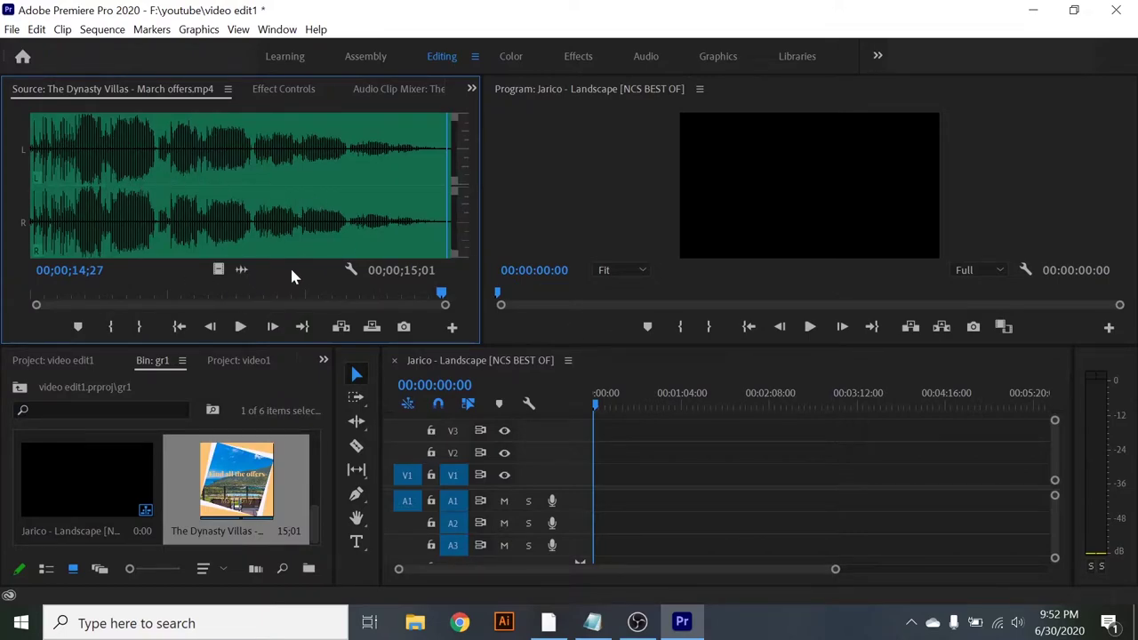
click(218, 269)
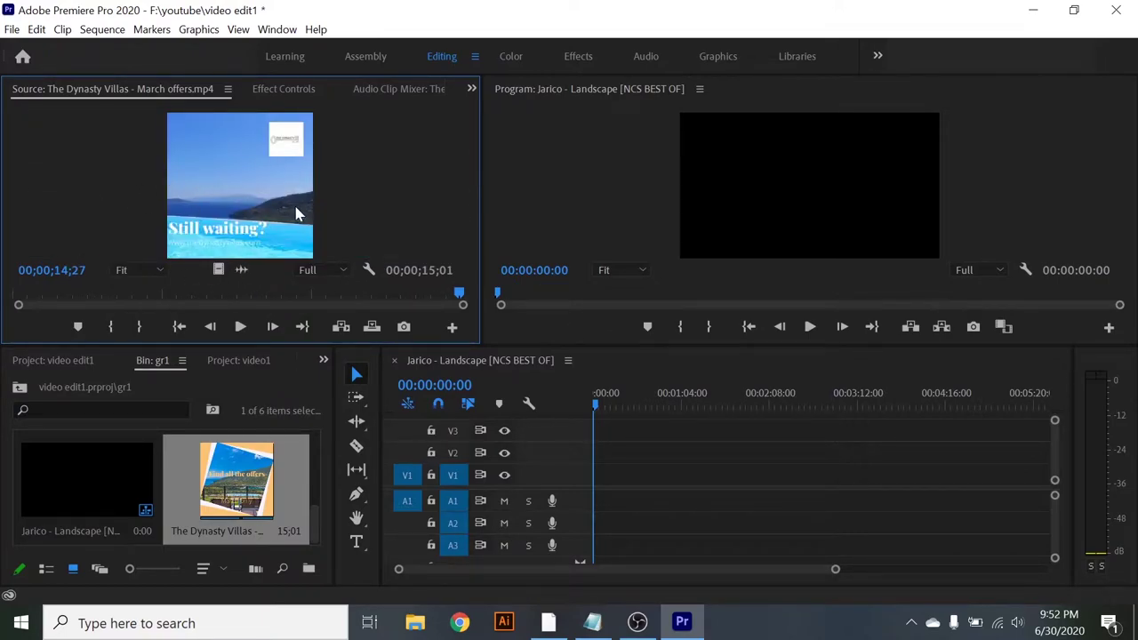
Cue the source playhead to 00;00;02;01 where the Luxury title appears
click(116, 295)
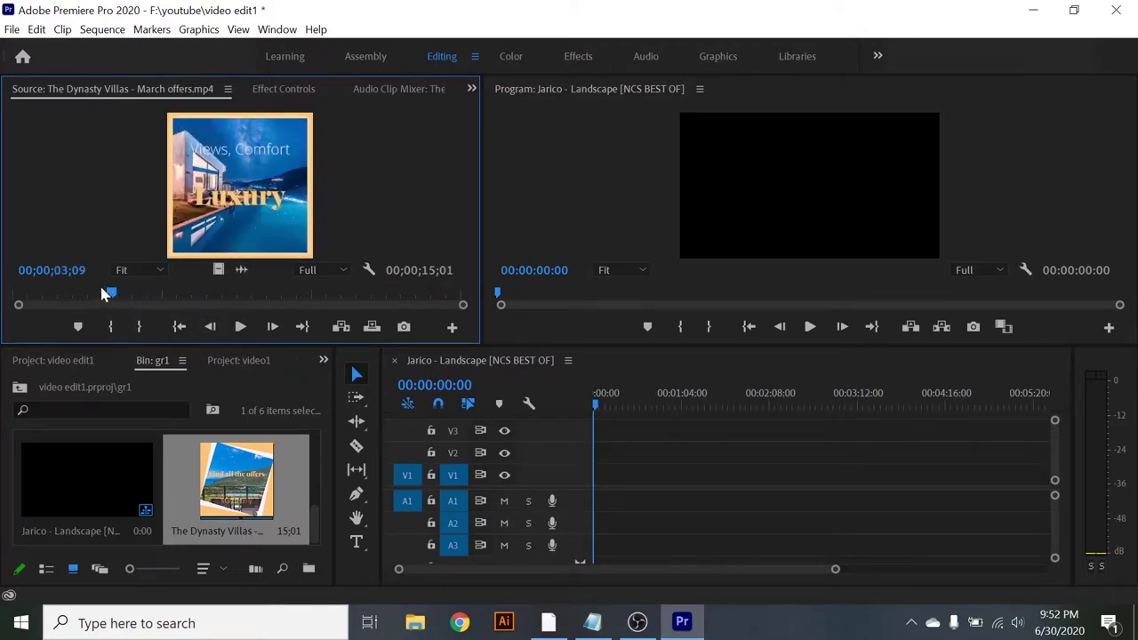
click(34, 295)
drag(33, 295, 67, 296)
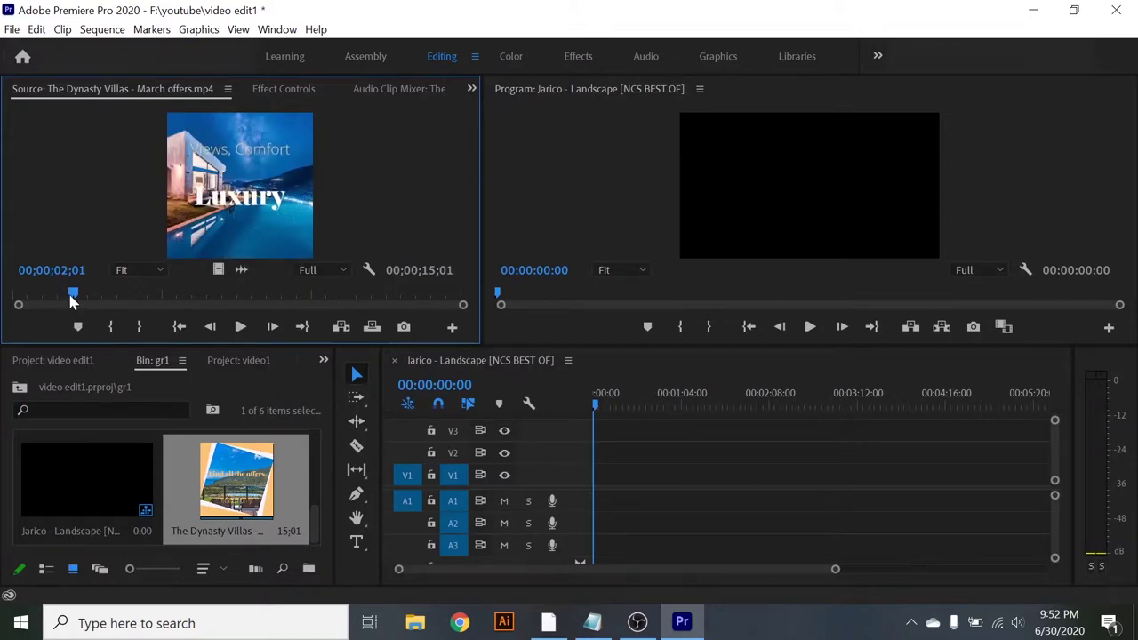
click(73, 296)
Mark the clip In at 00;00;02;01 and Out at 00;00;12;12
click(110, 331)
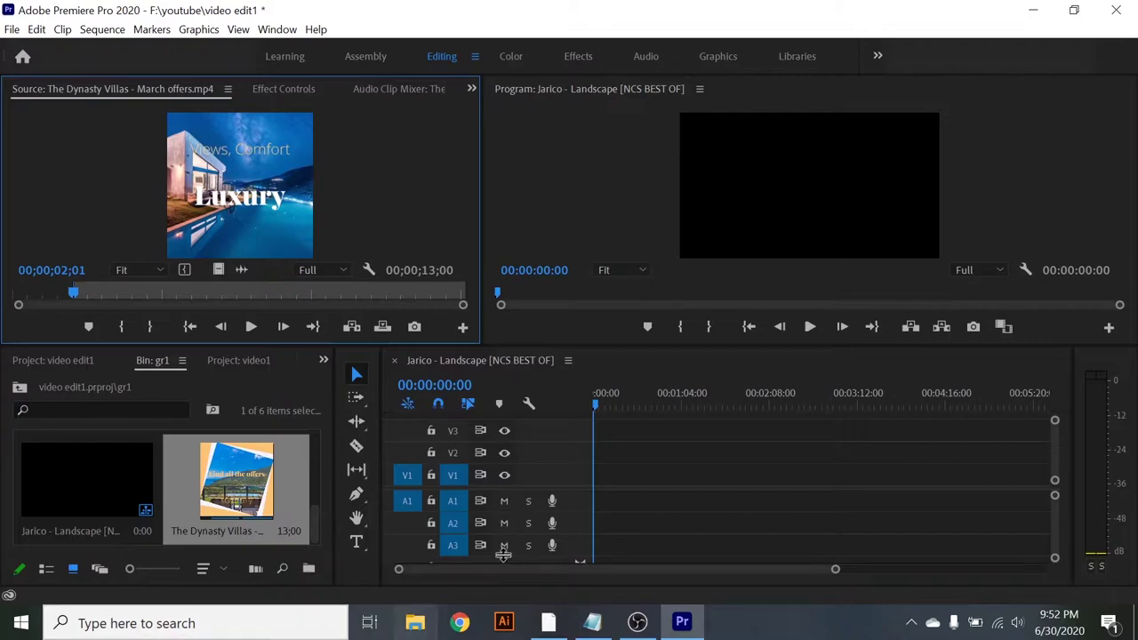
click(384, 294)
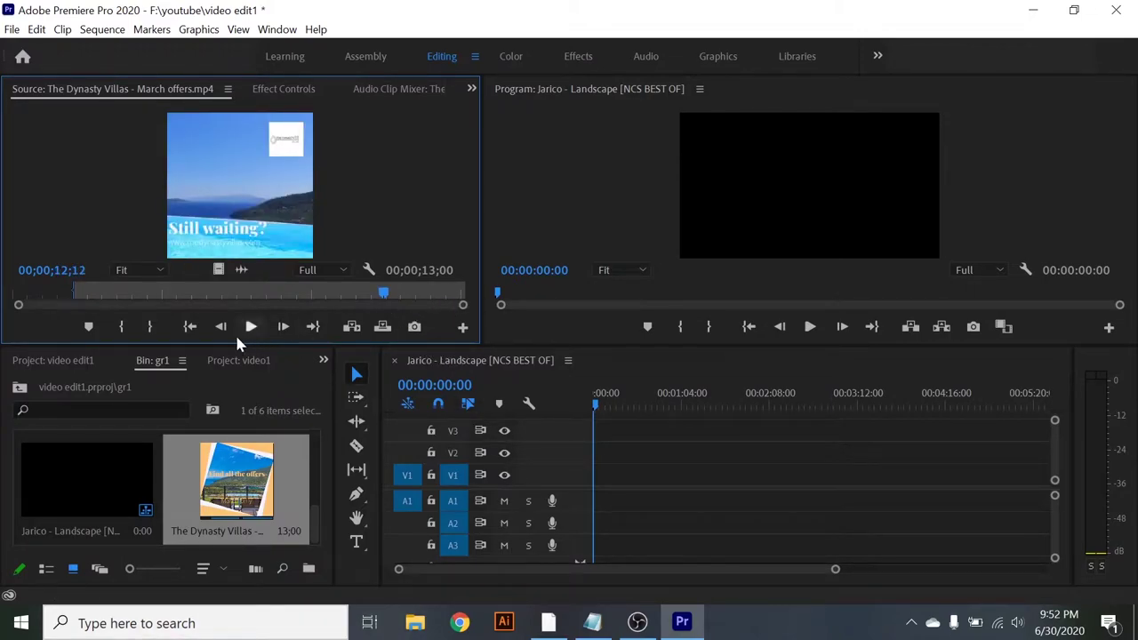
click(149, 328)
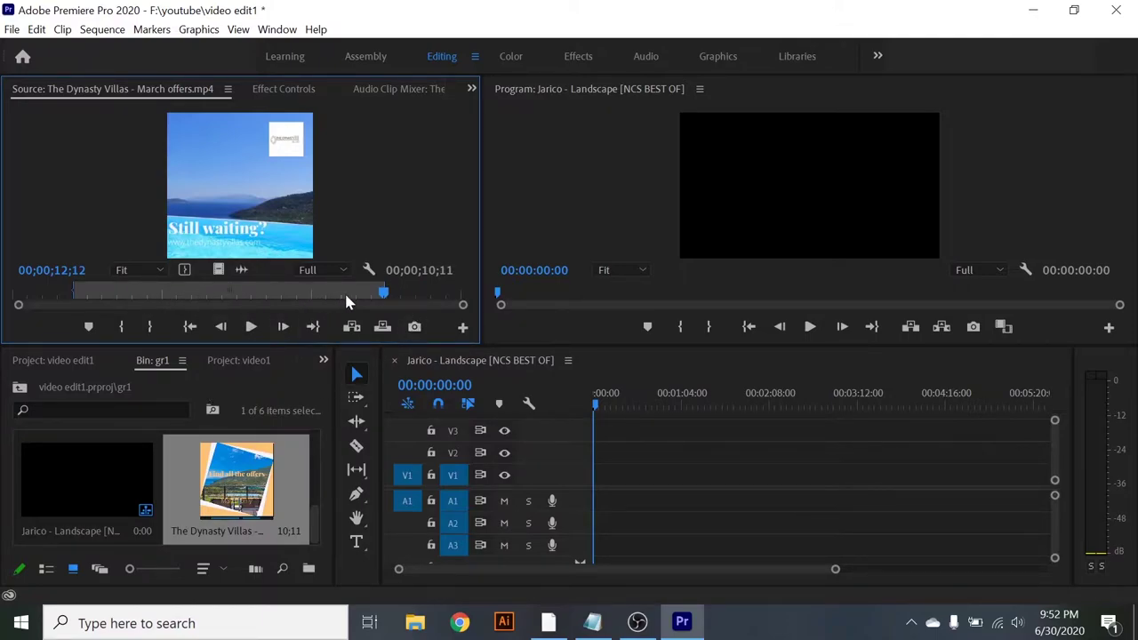
Play back the 10;11 marked range and check its audio waveform
mouse_move(344, 295)
mouse_down()
mouse_move(61, 315)
mouse_move(73, 313)
mouse_up()
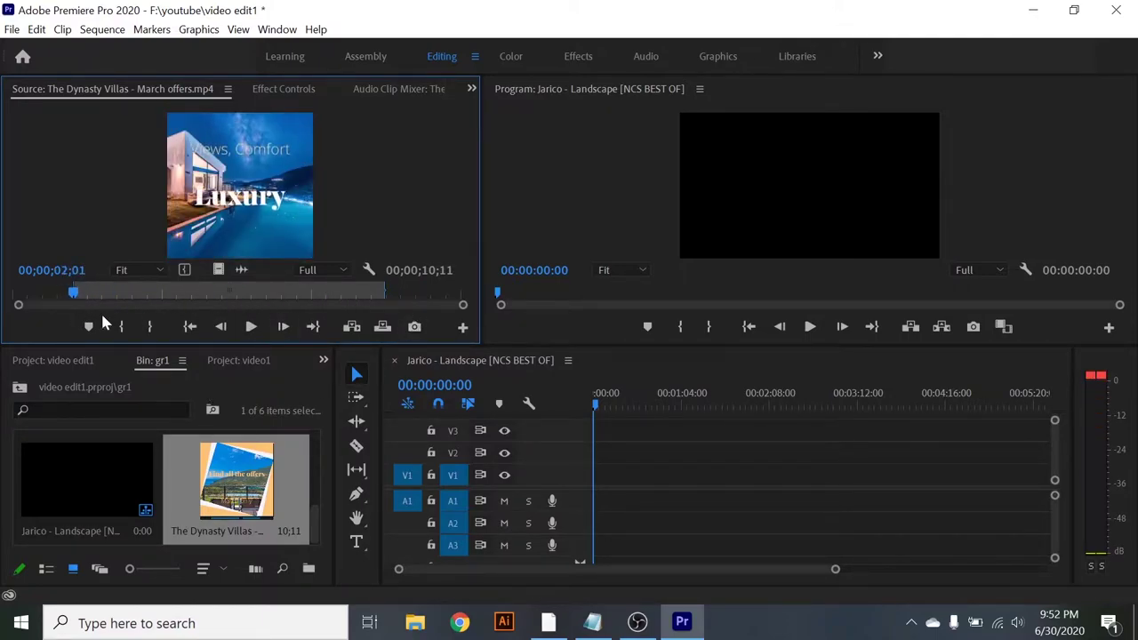
click(249, 334)
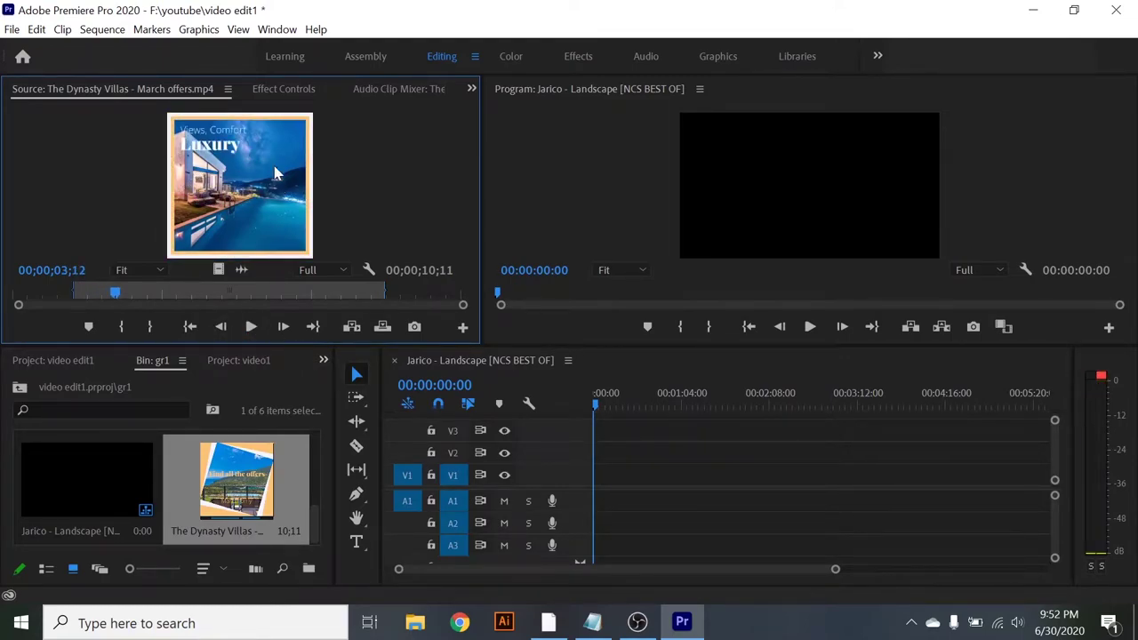
click(241, 270)
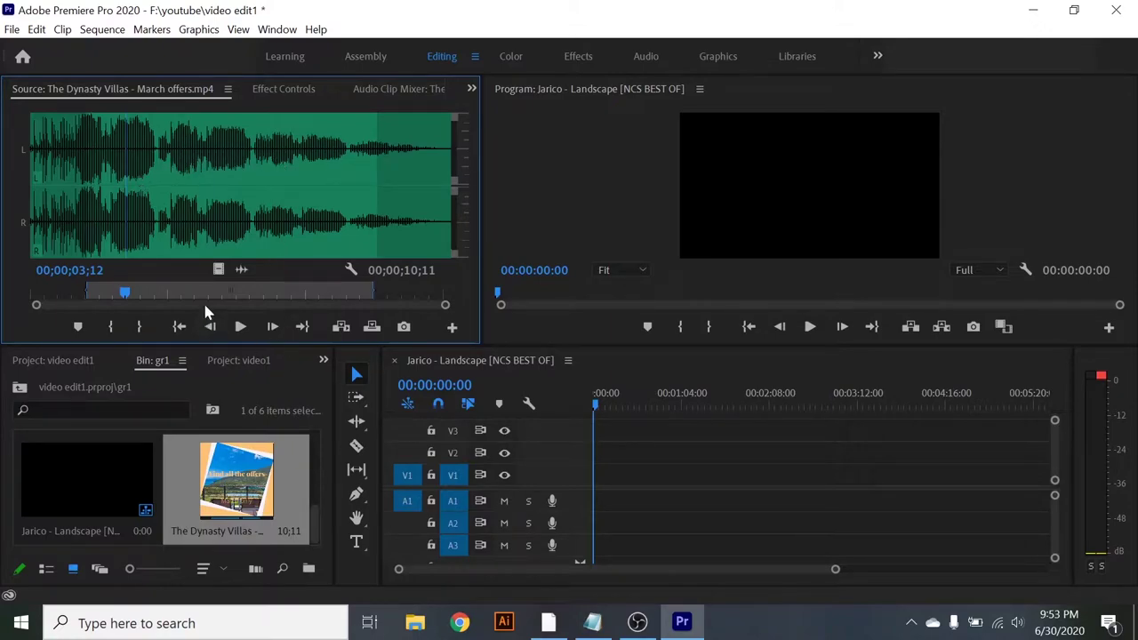
click(218, 269)
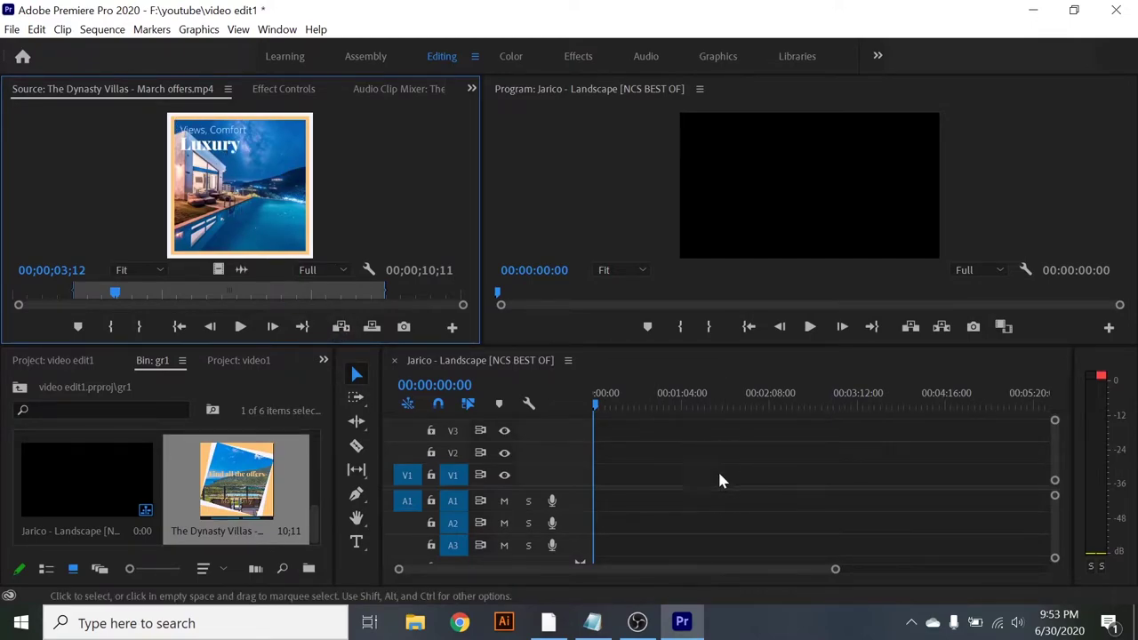
Zoom out the timeline and place the sequence playhead at 00:01:00:20
drag(835, 569, 862, 569)
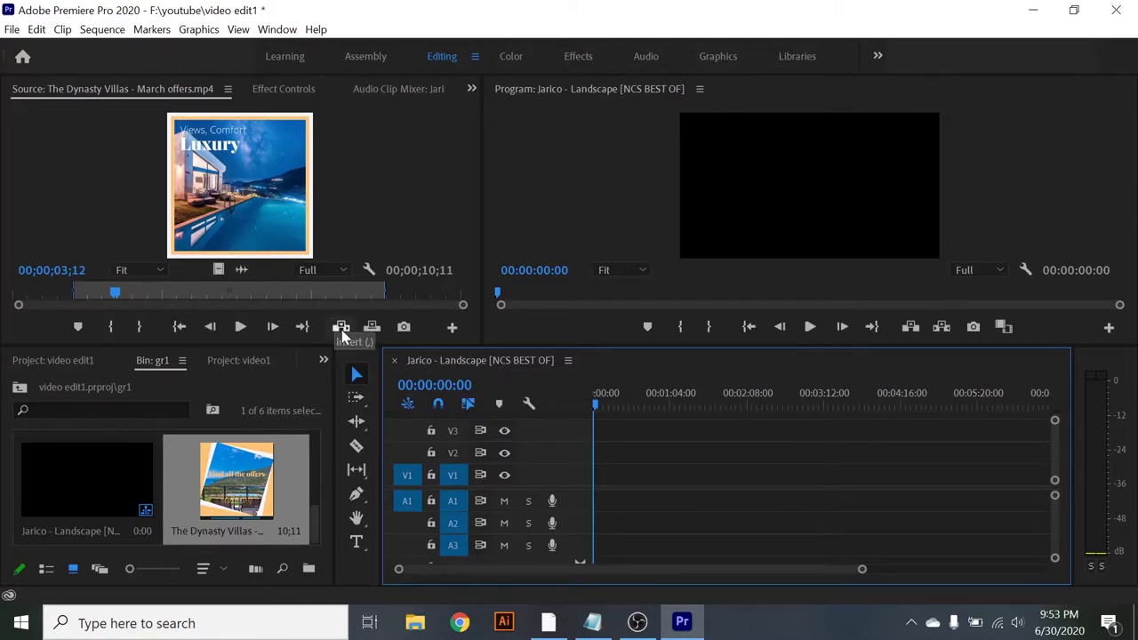
drag(599, 398, 696, 418)
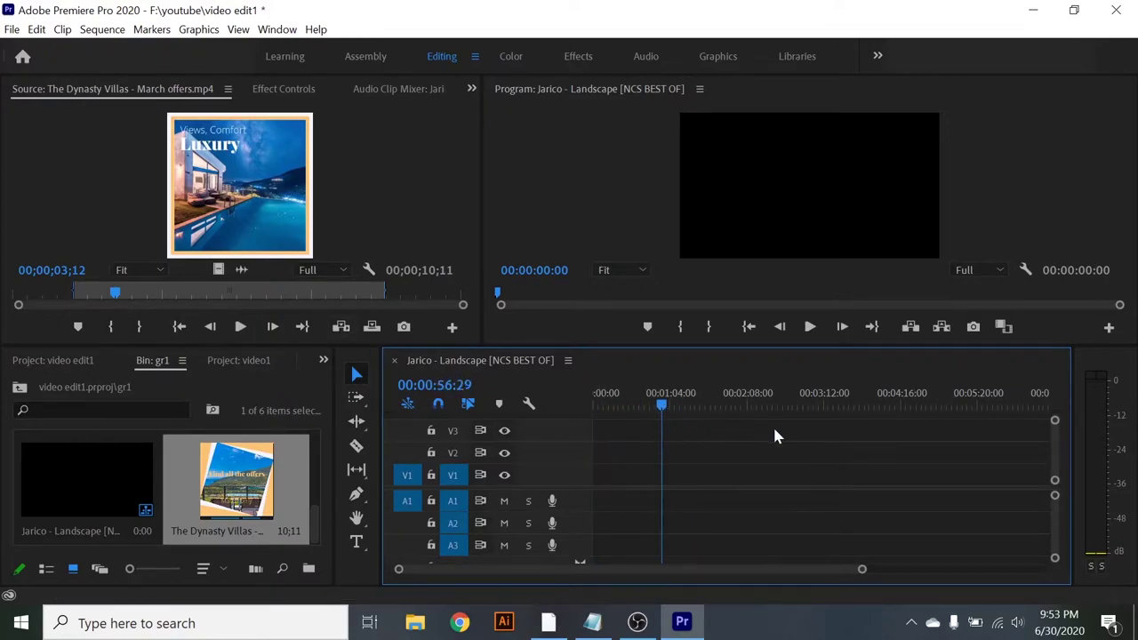
mouse_move(696, 418)
mouse_down()
mouse_move(722, 447)
mouse_move(719, 425)
mouse_up()
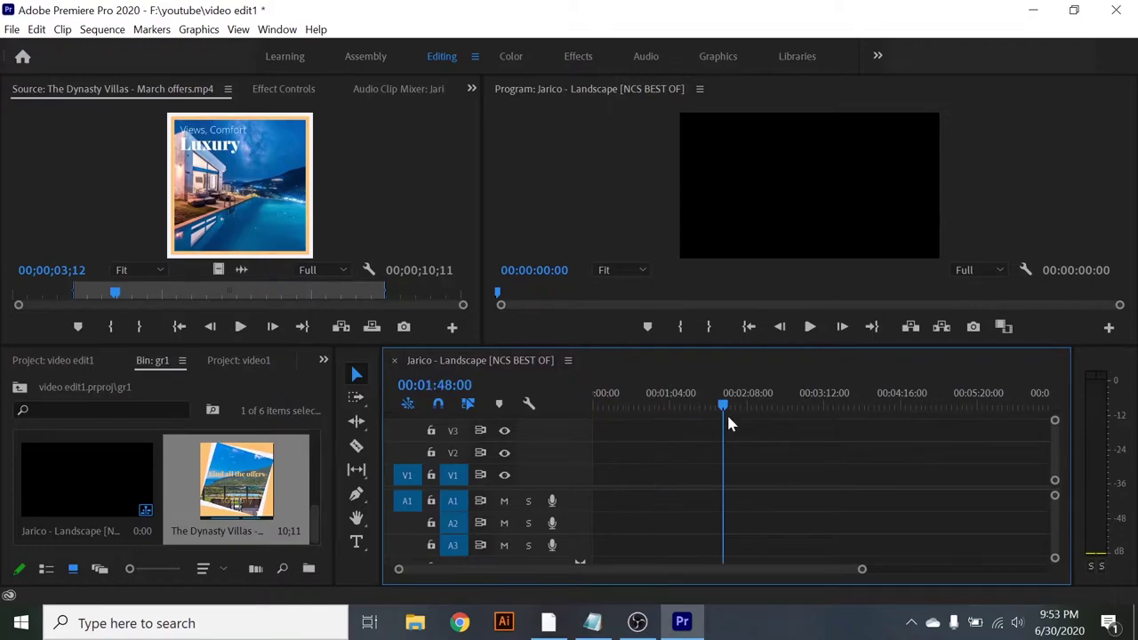
drag(718, 426, 580, 433)
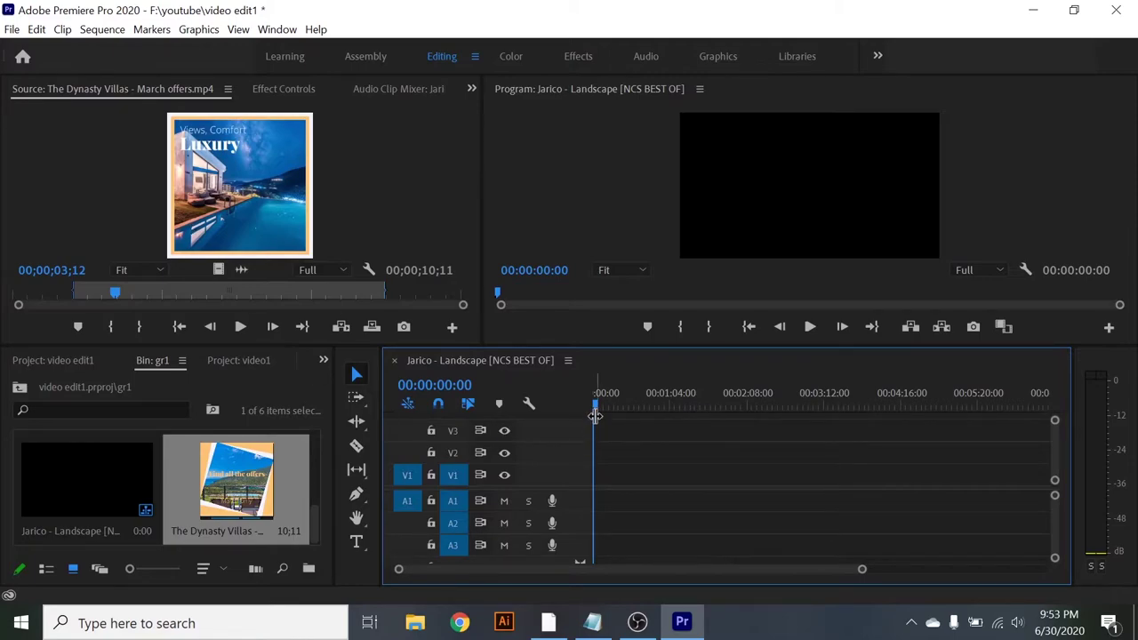
drag(631, 411, 666, 410)
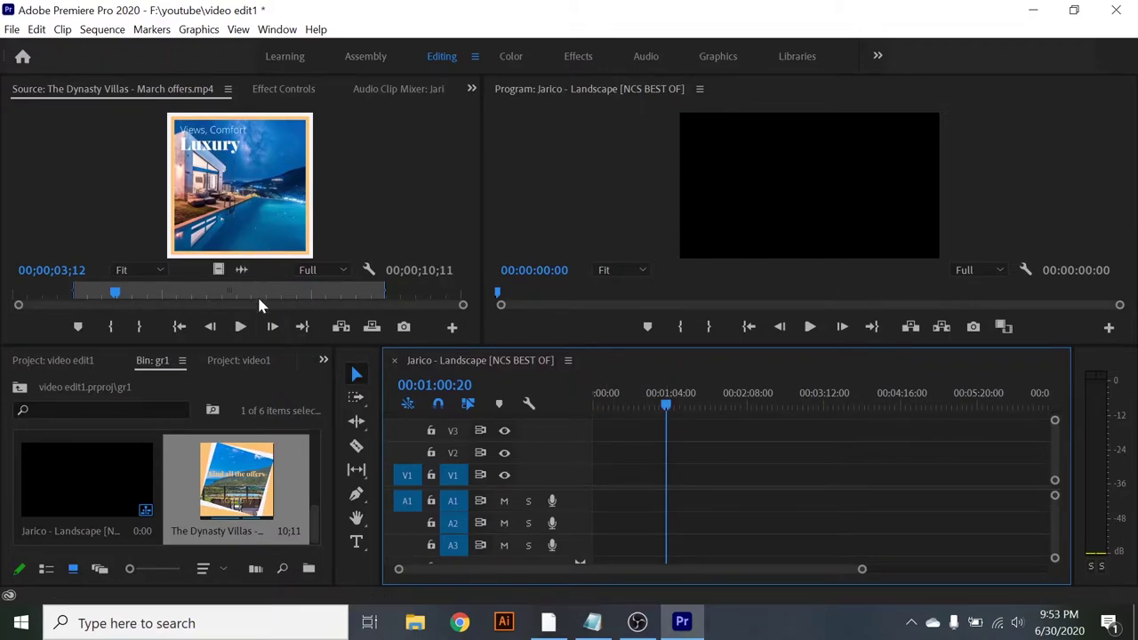
Insert the marked Dynasty Villas range there and move the playhead to 00:01:05:25
click(340, 327)
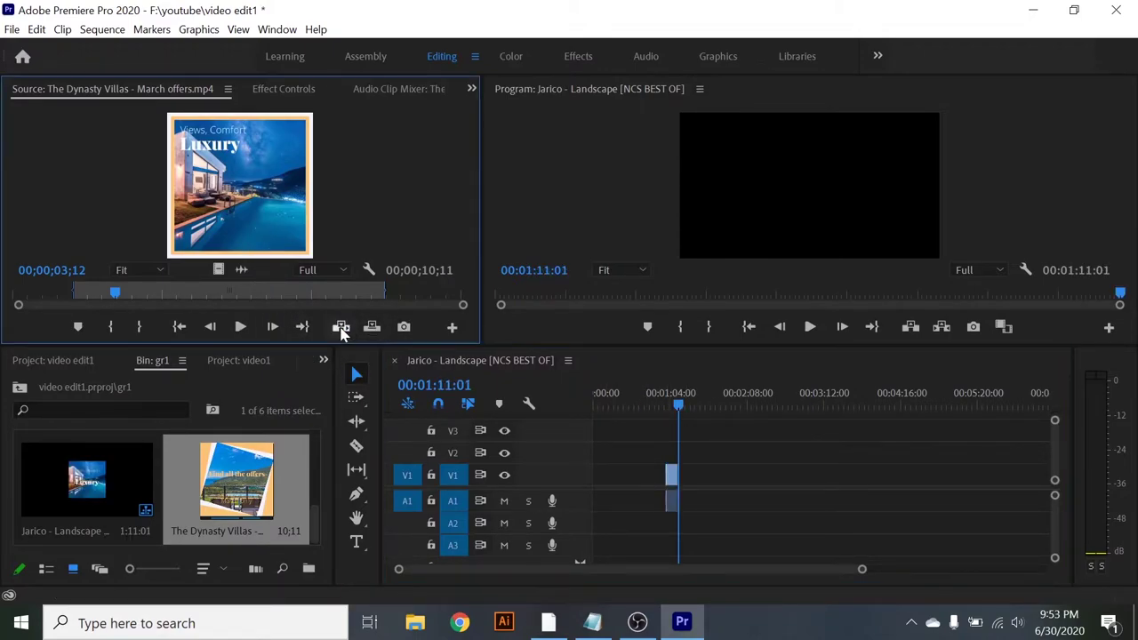
click(672, 409)
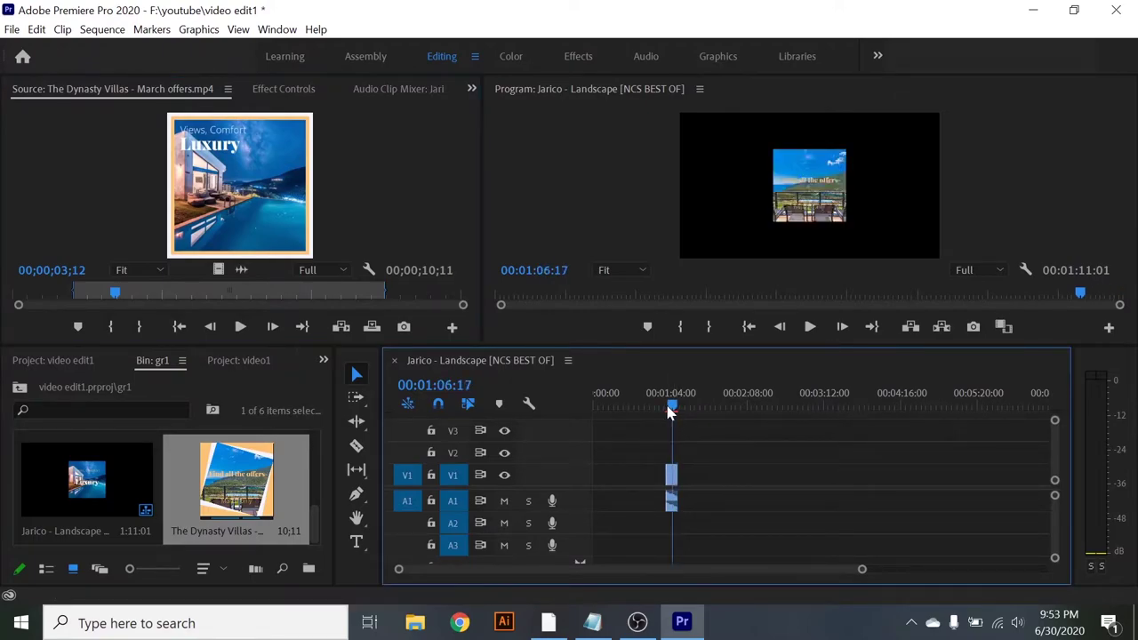
click(670, 409)
click(672, 475)
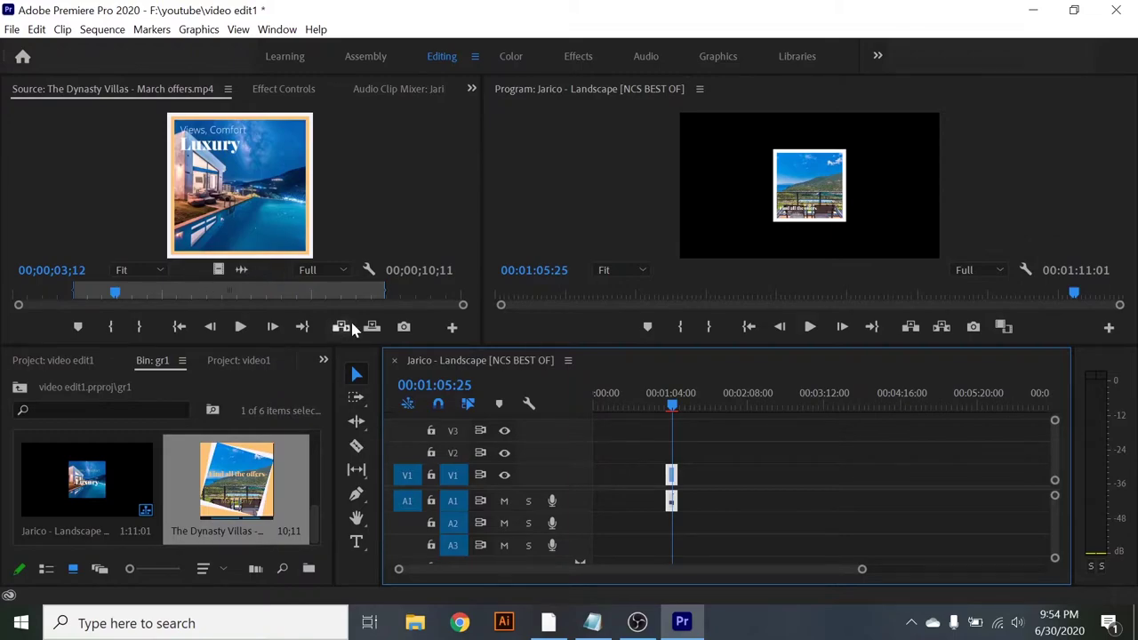
Export the frame at 00;00;03;12 as PNG still March offers.mp4.00_00_03_12.Still001 into F:\gif
click(406, 328)
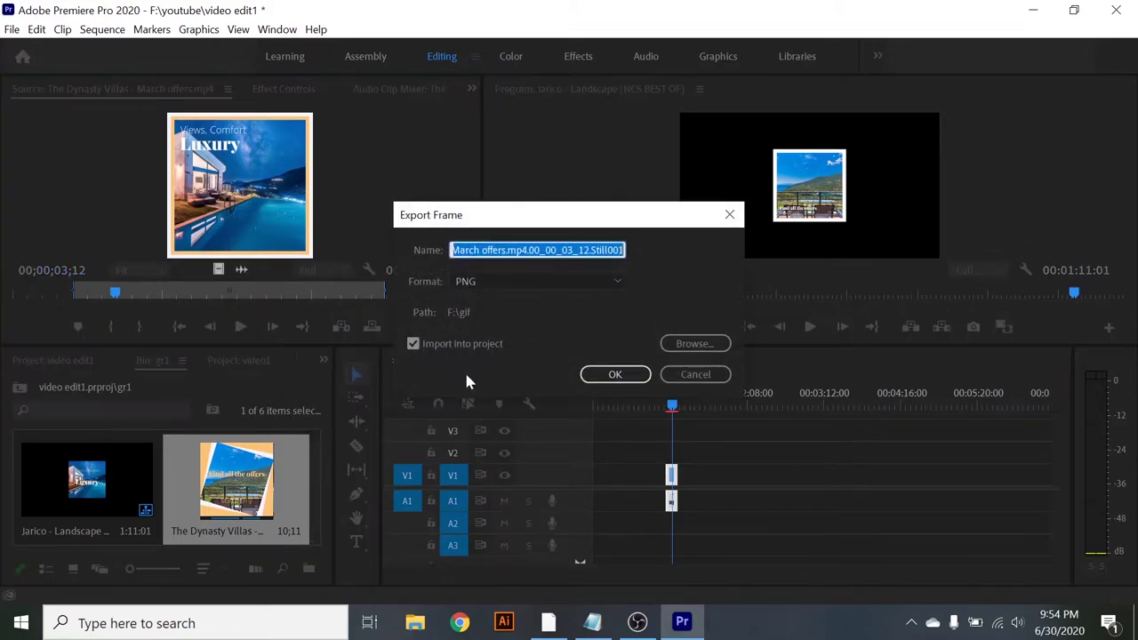
drag(554, 219, 469, 183)
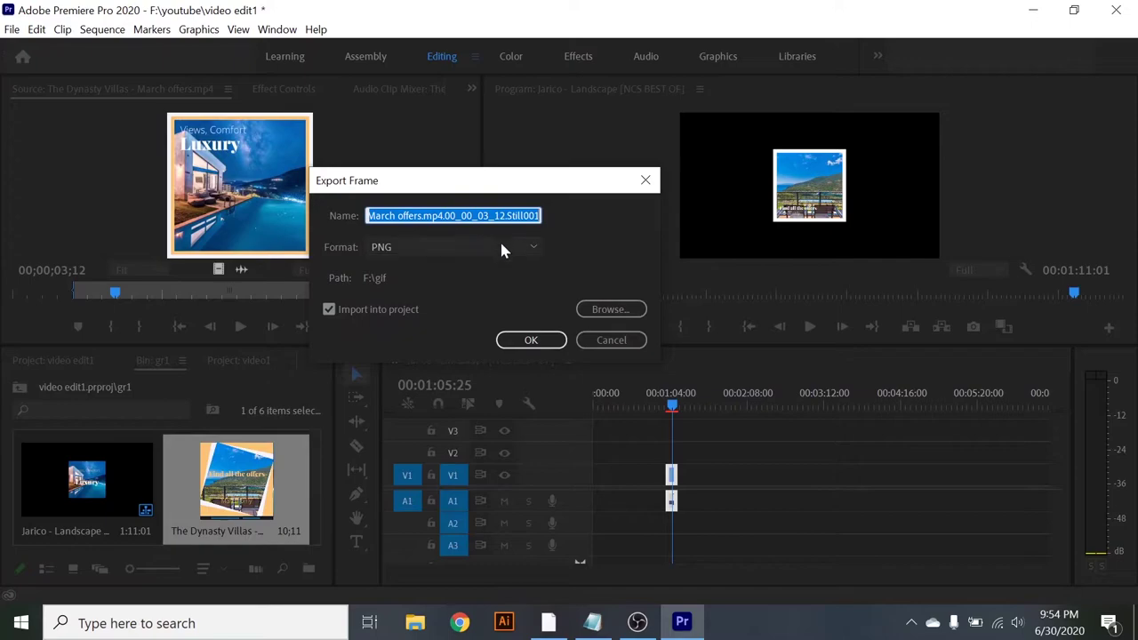
key(ctrl+shift+Right)
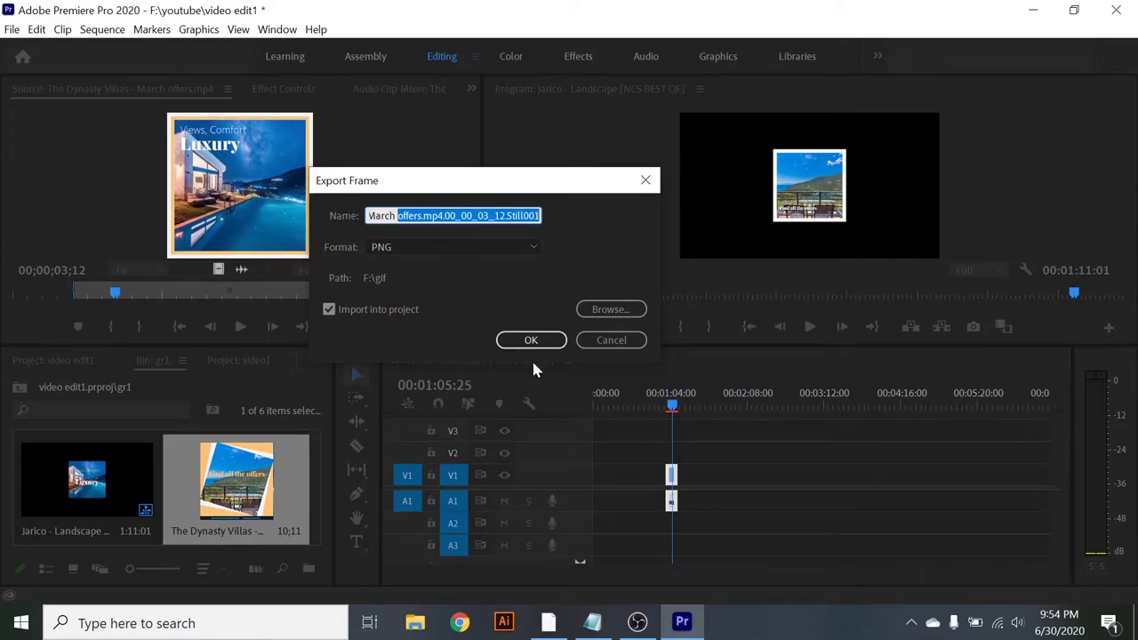
click(609, 311)
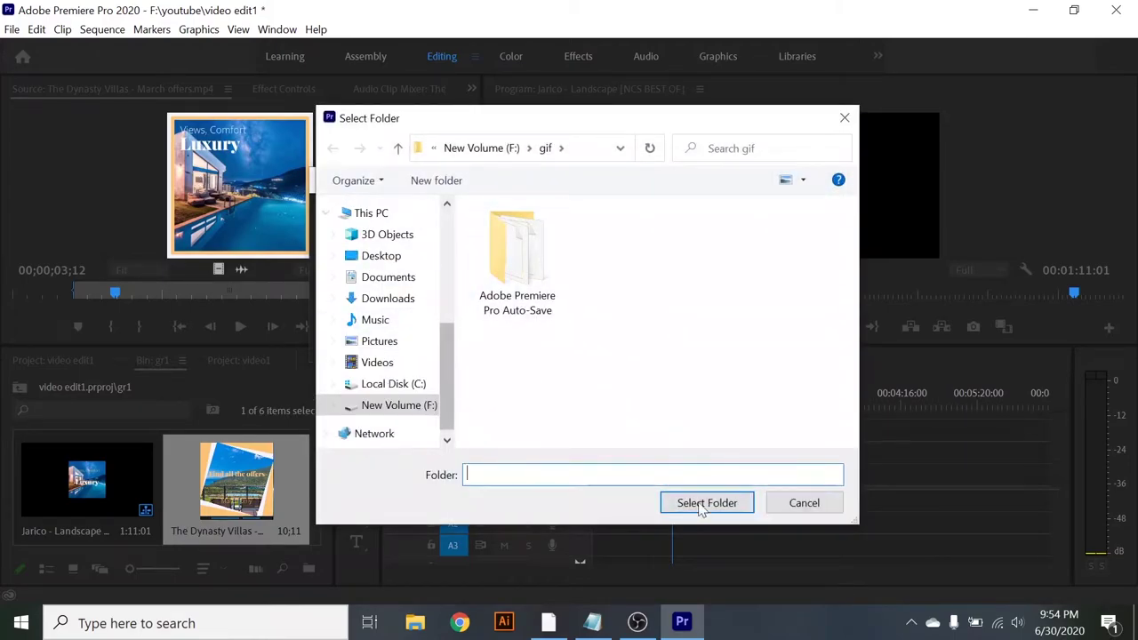
click(728, 505)
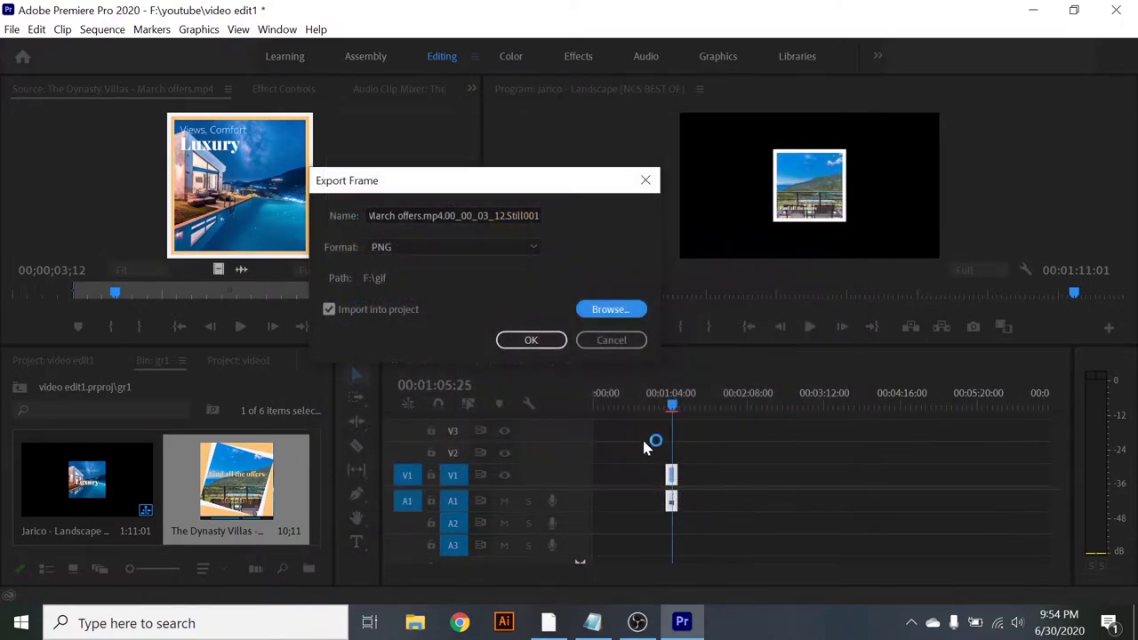
click(329, 309)
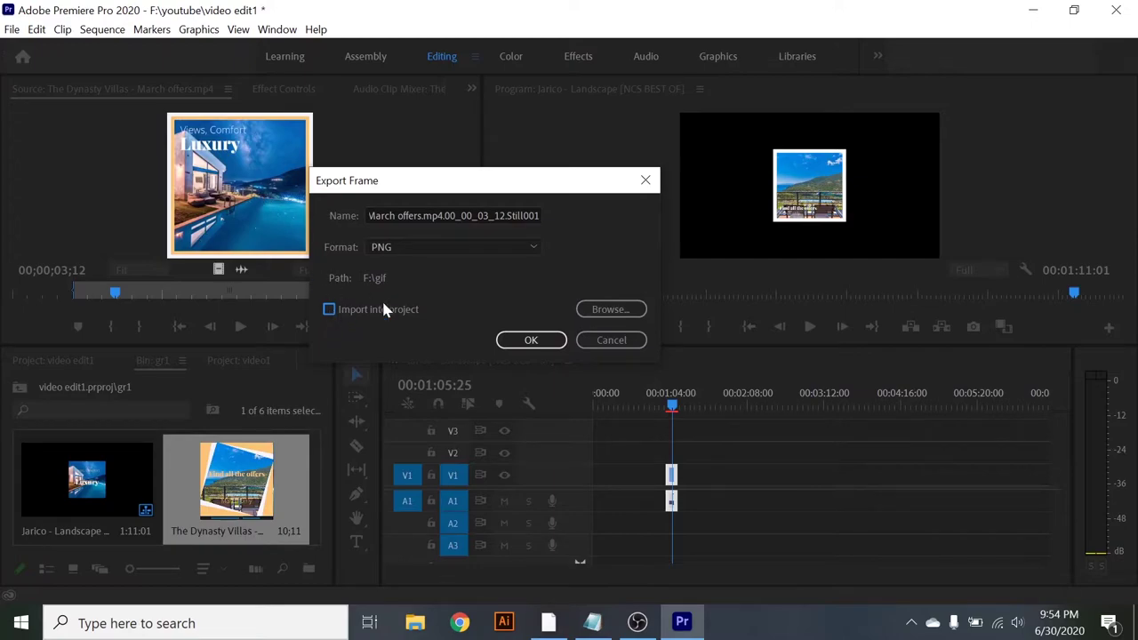
click(331, 309)
click(76, 503)
click(544, 343)
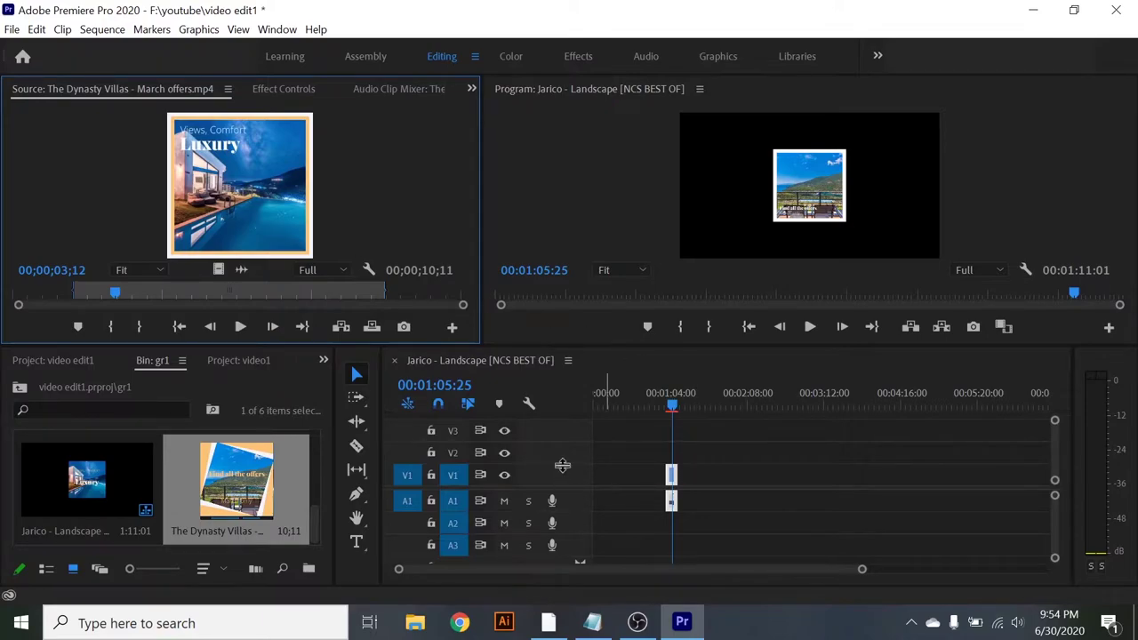
Drag the Dynasty Villas clip left so it starts at 00:00:00:00 on the timeline
click(839, 467)
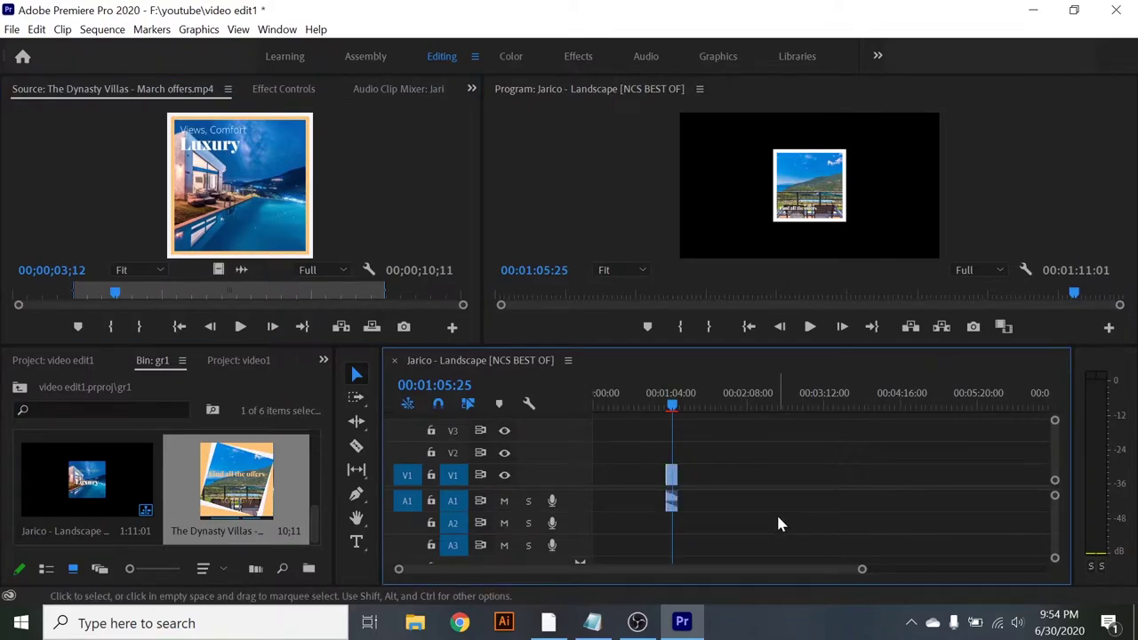
drag(672, 405, 613, 406)
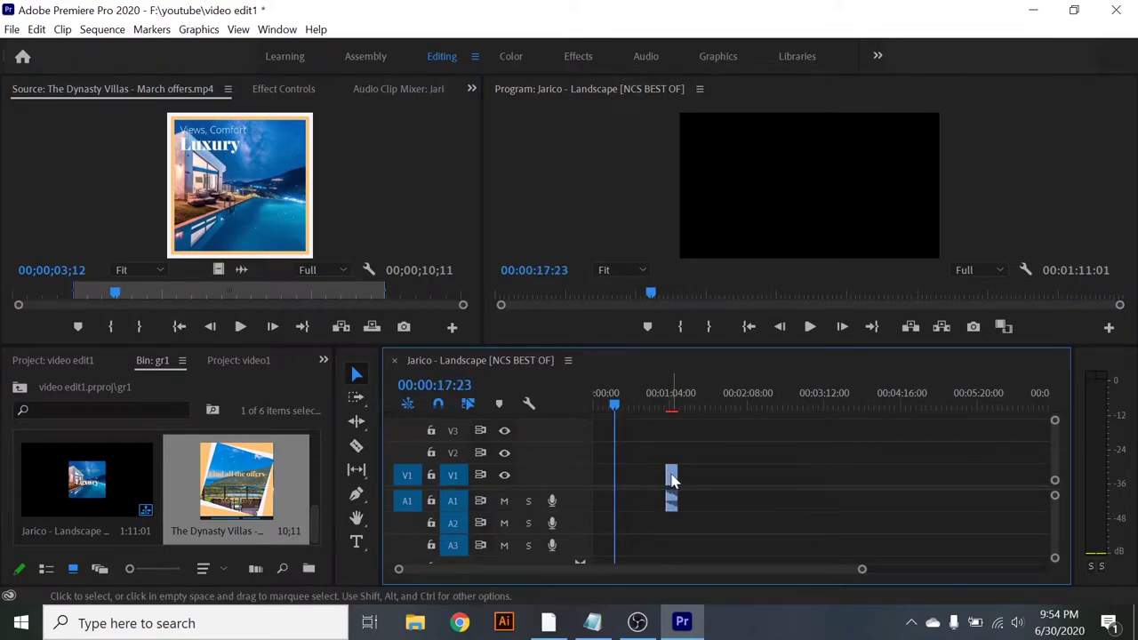
drag(671, 476, 607, 475)
drag(617, 402, 583, 402)
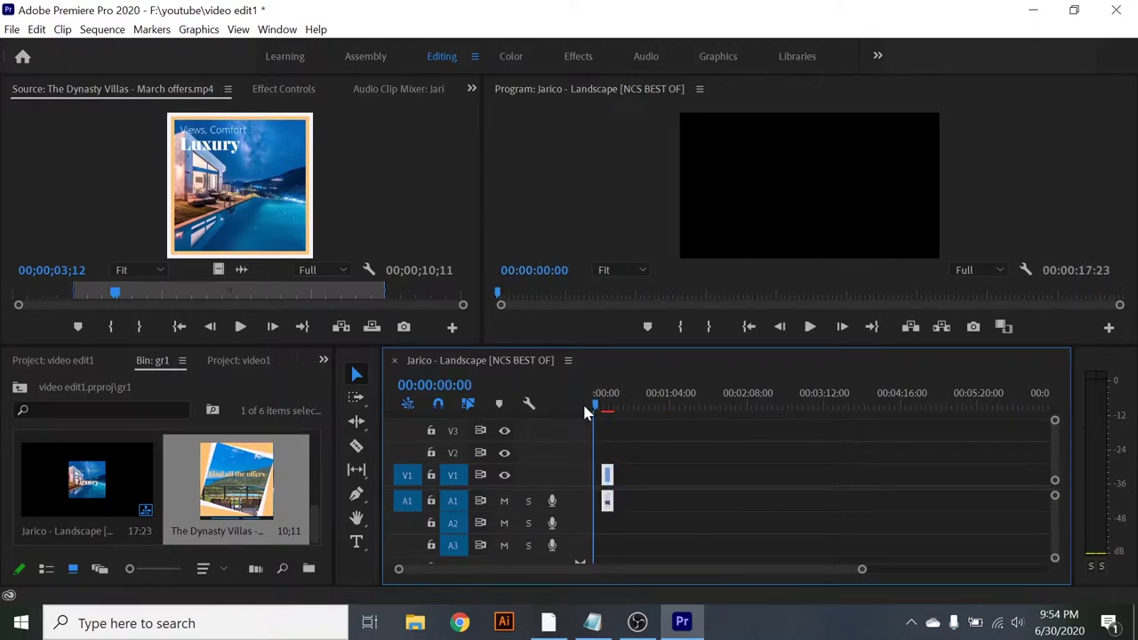
mouse_move(604, 480)
mouse_down()
mouse_move(580, 487)
mouse_move(586, 480)
mouse_up()
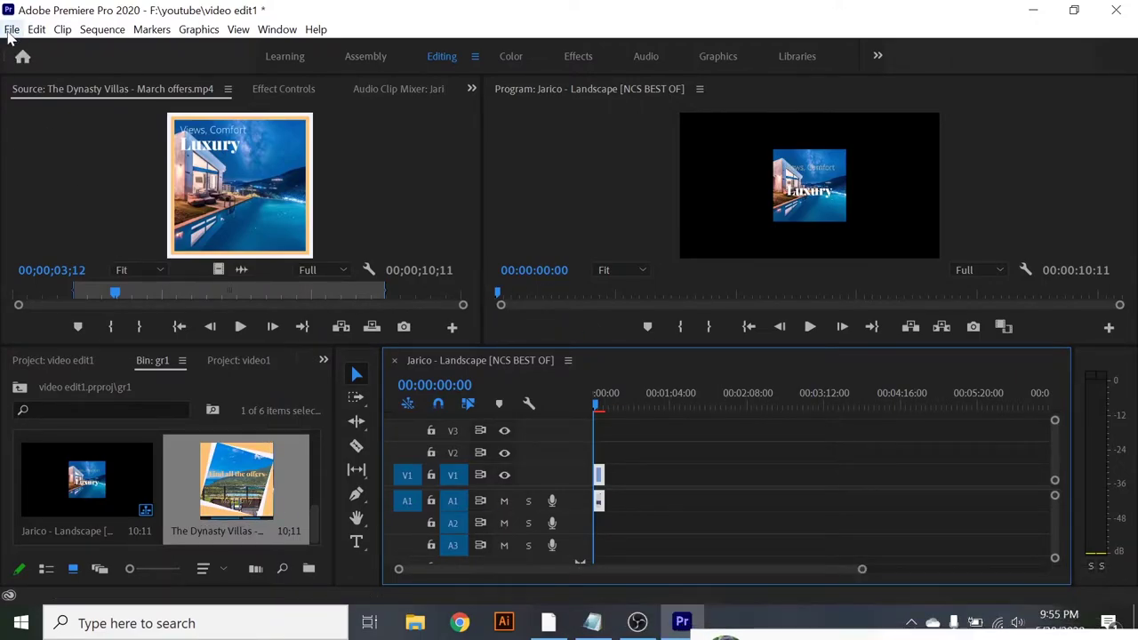
click(12, 29)
mouse_move(35, 49)
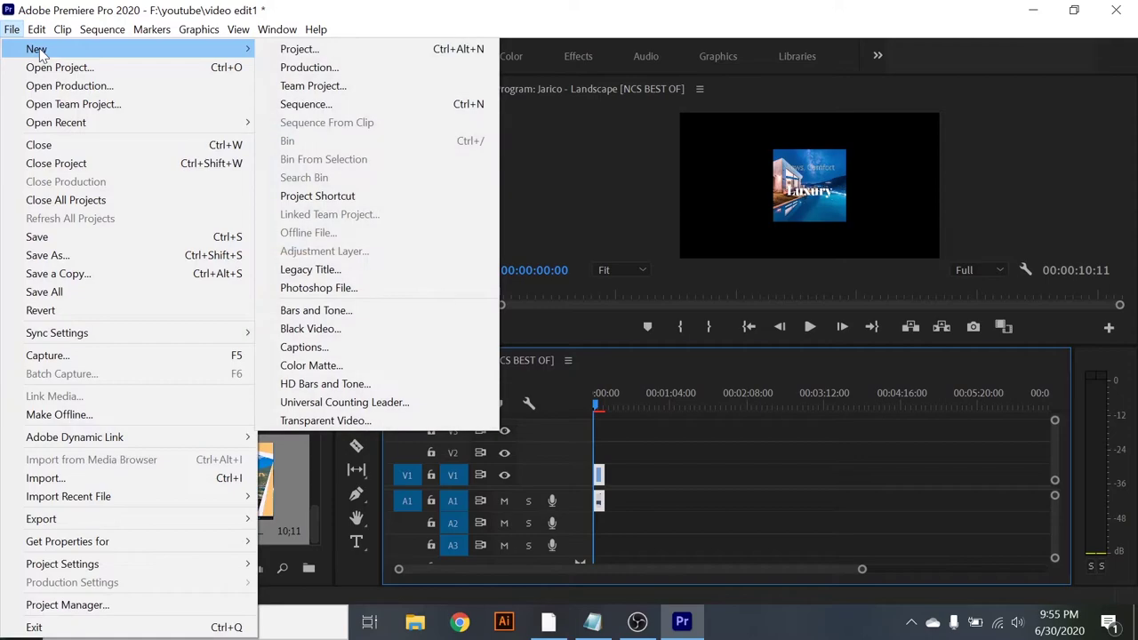
click(406, 106)
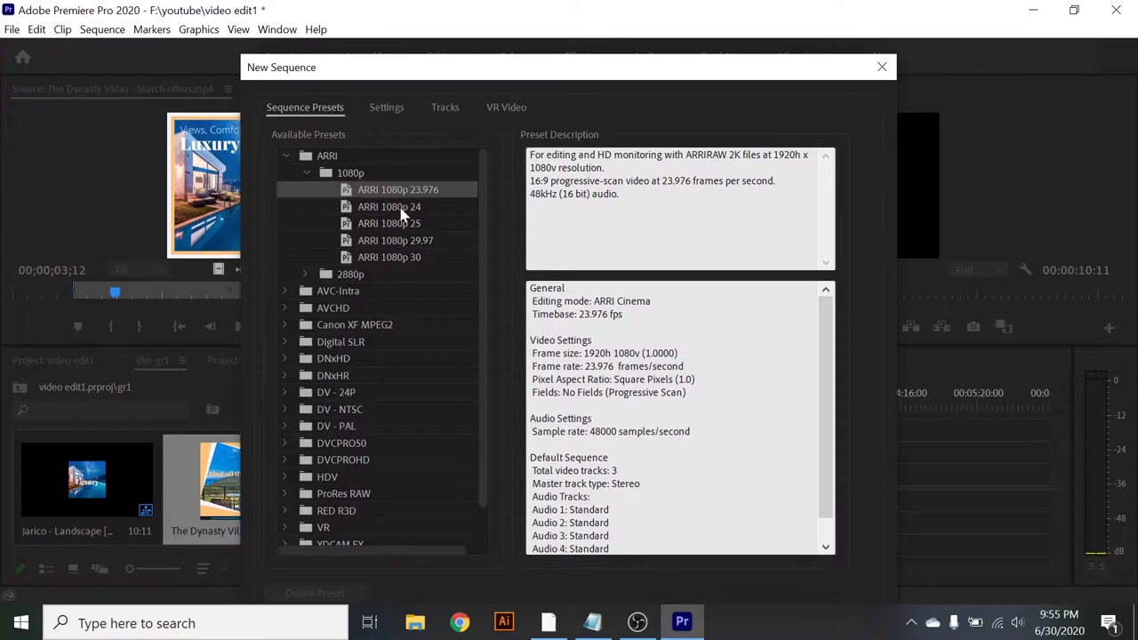
scroll(365, 433, down, 1)
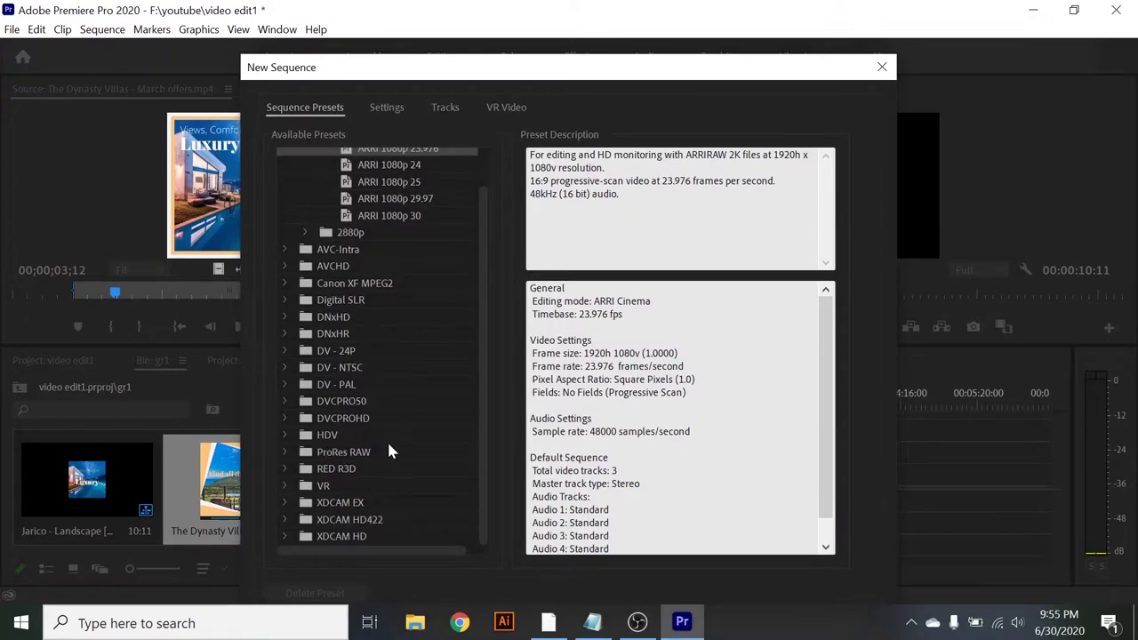
click(284, 435)
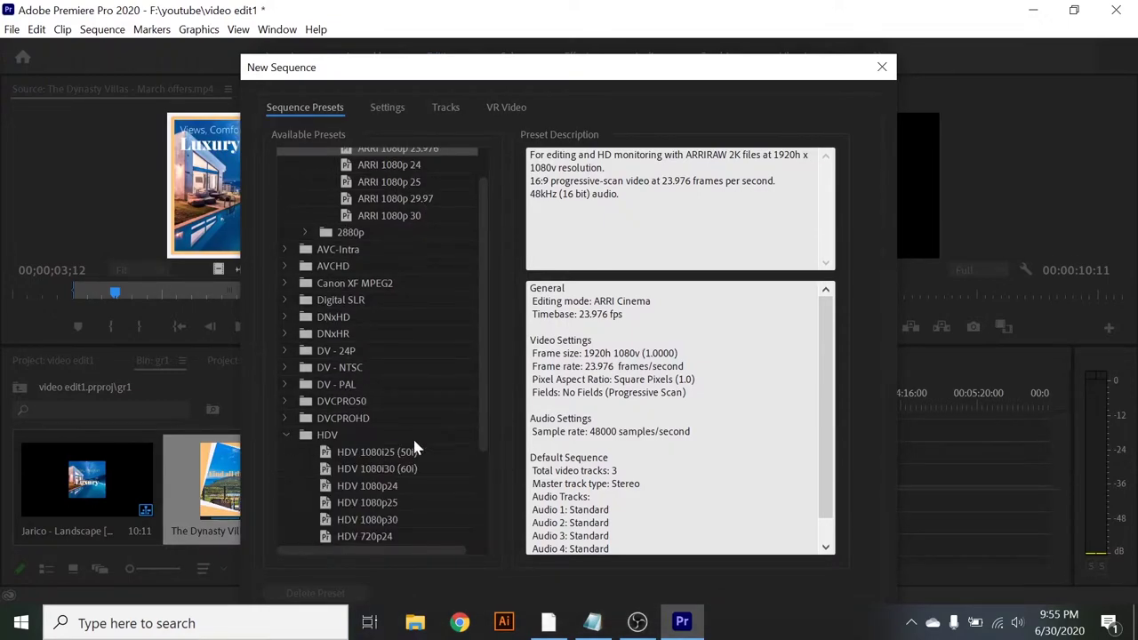
scroll(476, 427, down, 3)
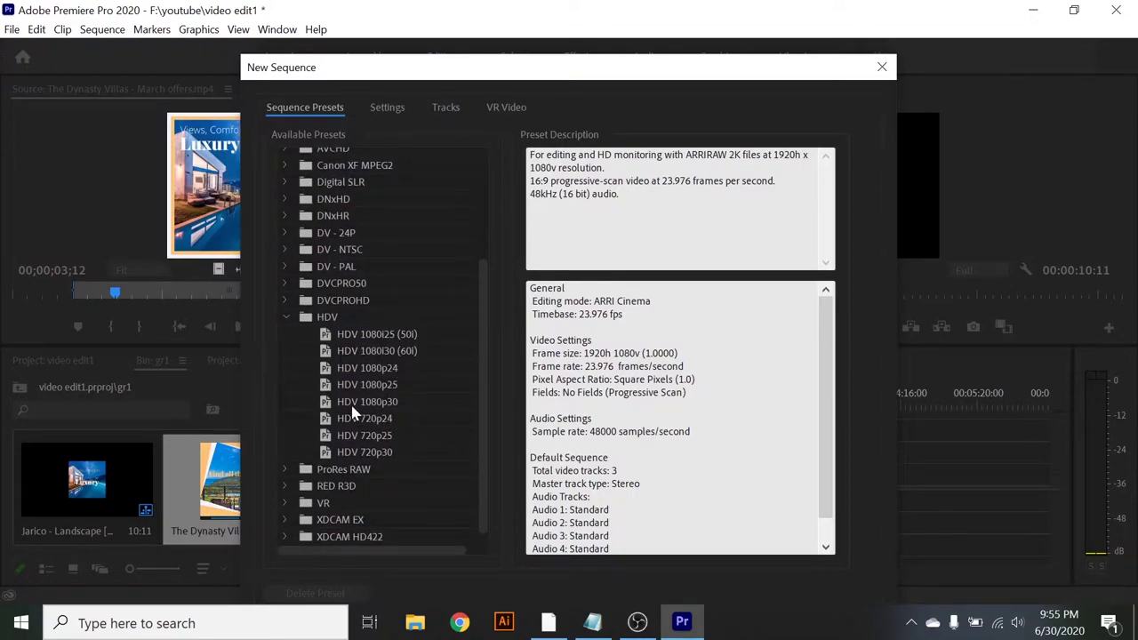
click(354, 407)
click(353, 388)
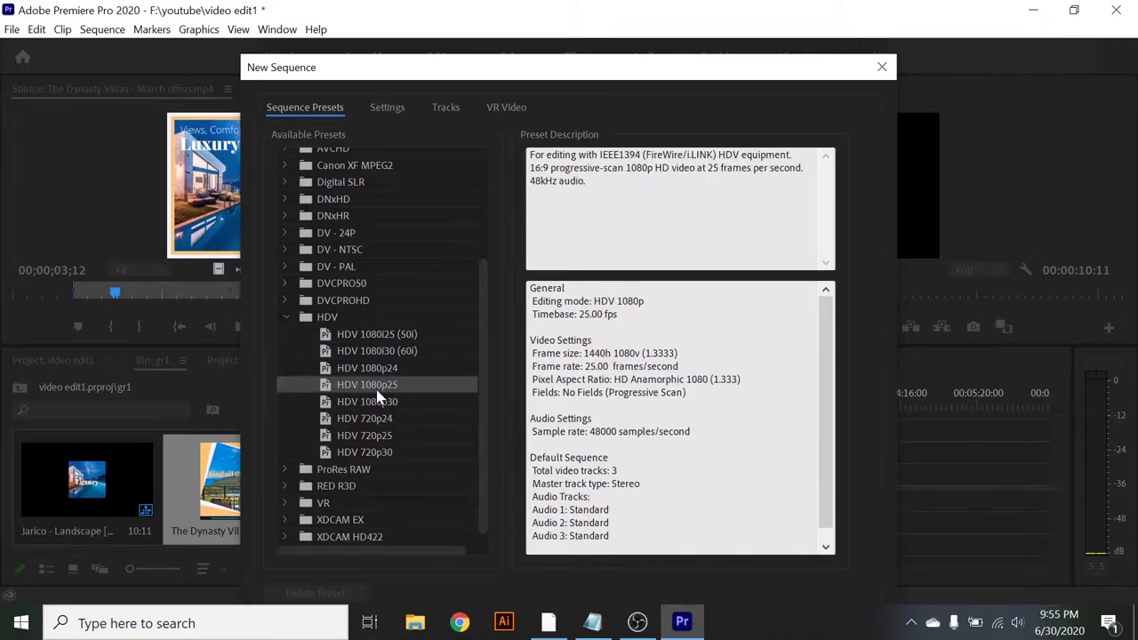
key(Up)
key(Down)
key(Up)
key(Down)
scroll(644, 407, down, 1)
scroll(705, 423, up, 1)
mouse_move(547, 84)
mouse_down()
mouse_move(553, 45)
mouse_move(582, 15)
mouse_up()
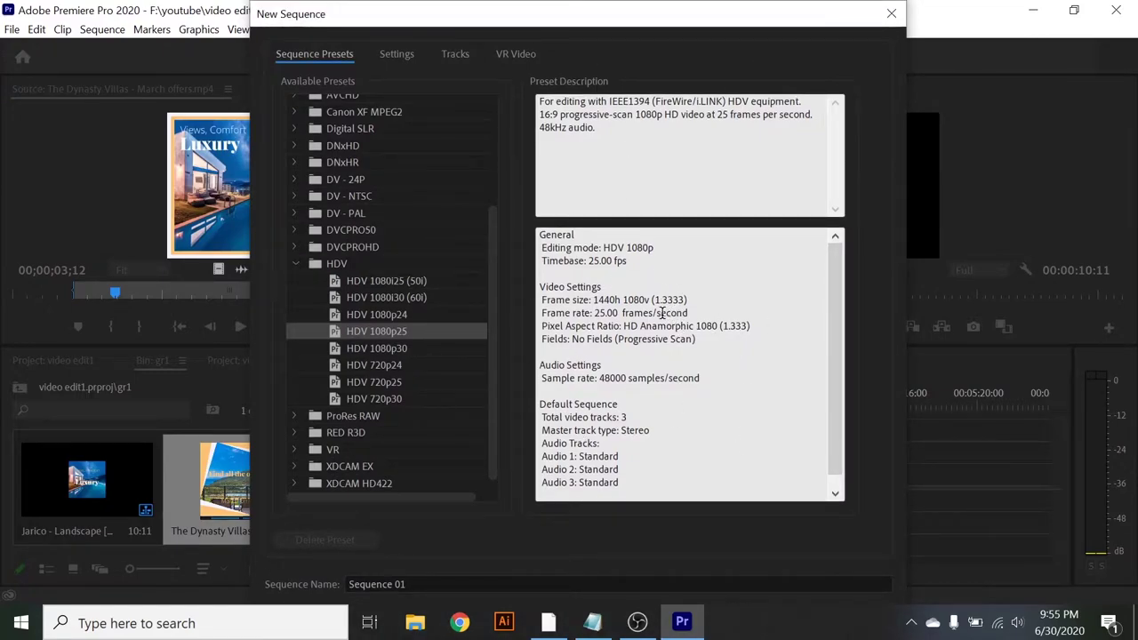
click(891, 13)
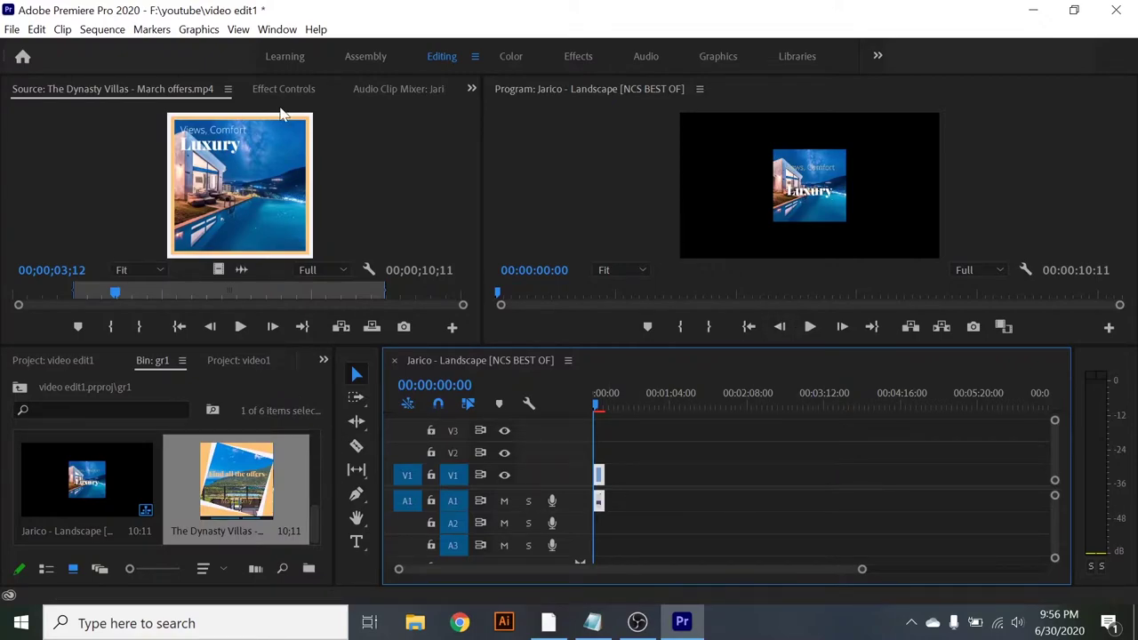
click(108, 484)
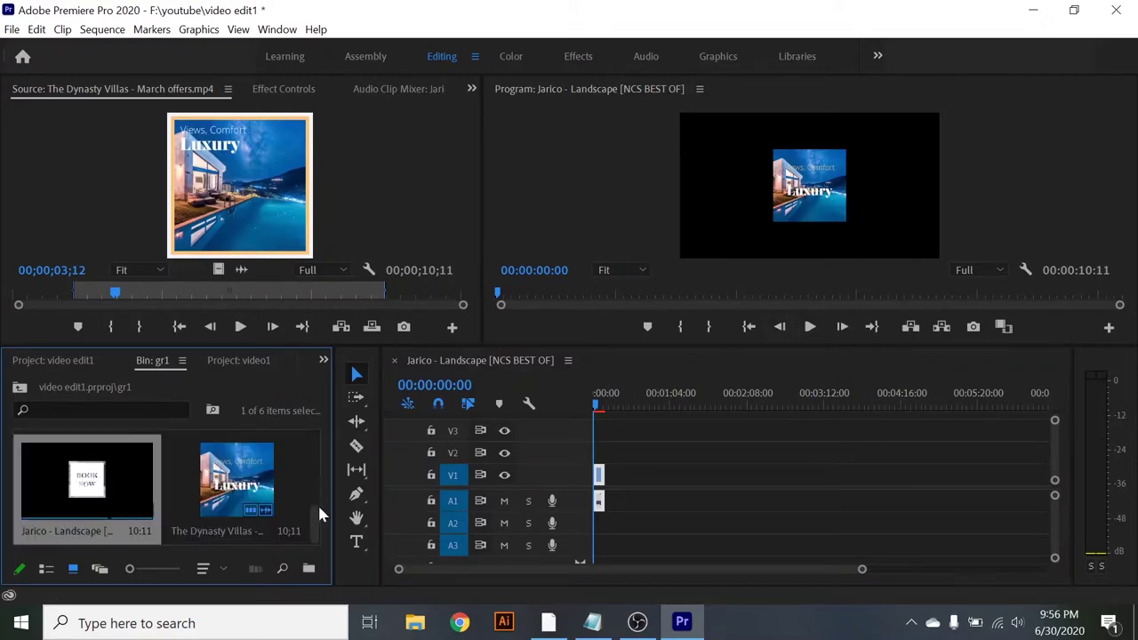
click(265, 502)
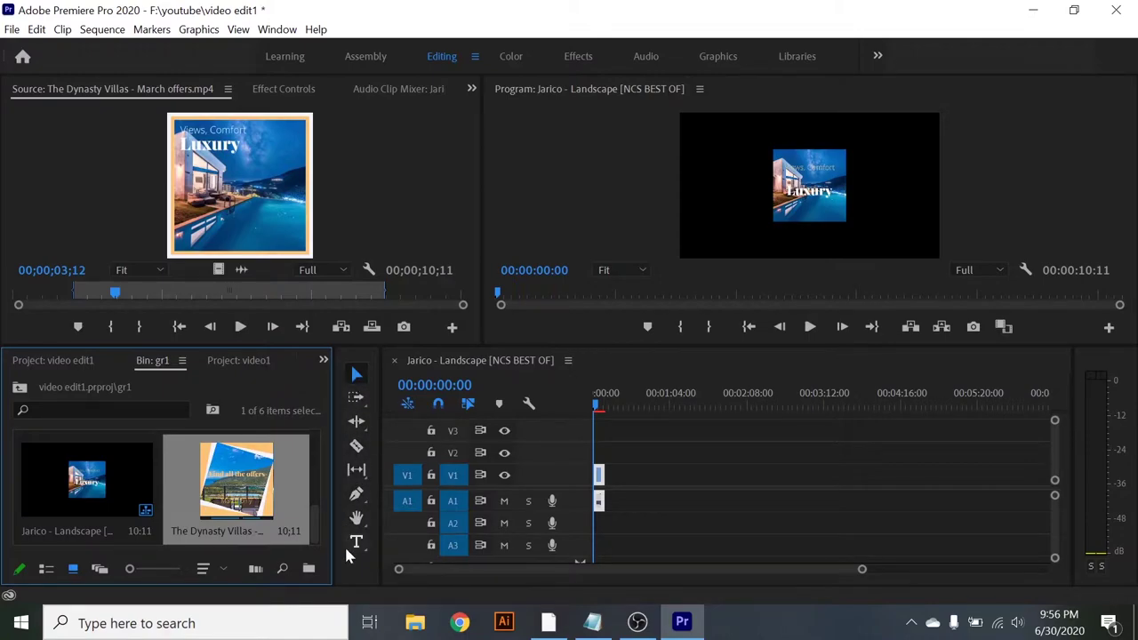
click(357, 376)
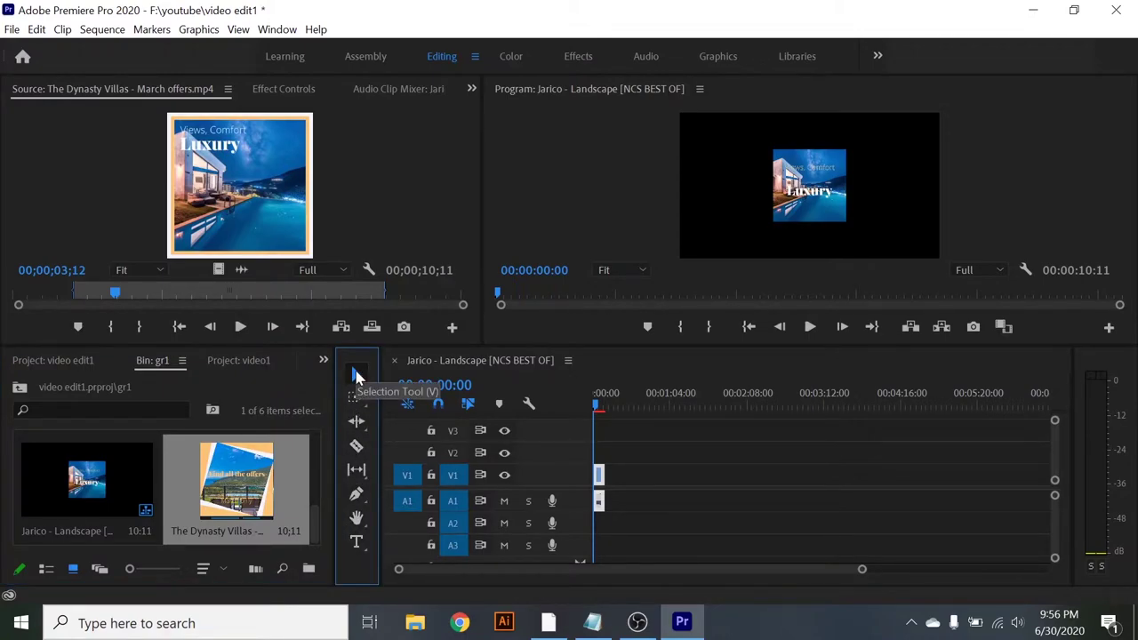
mouse_move(598, 476)
mouse_down()
mouse_move(858, 491)
mouse_move(600, 480)
mouse_up()
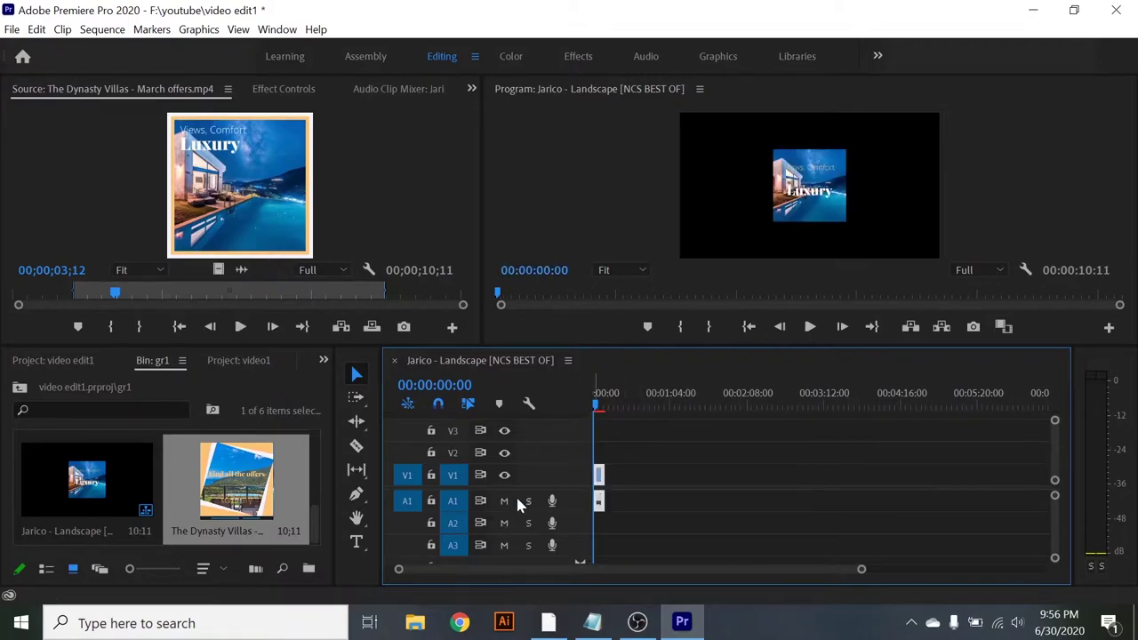
click(358, 447)
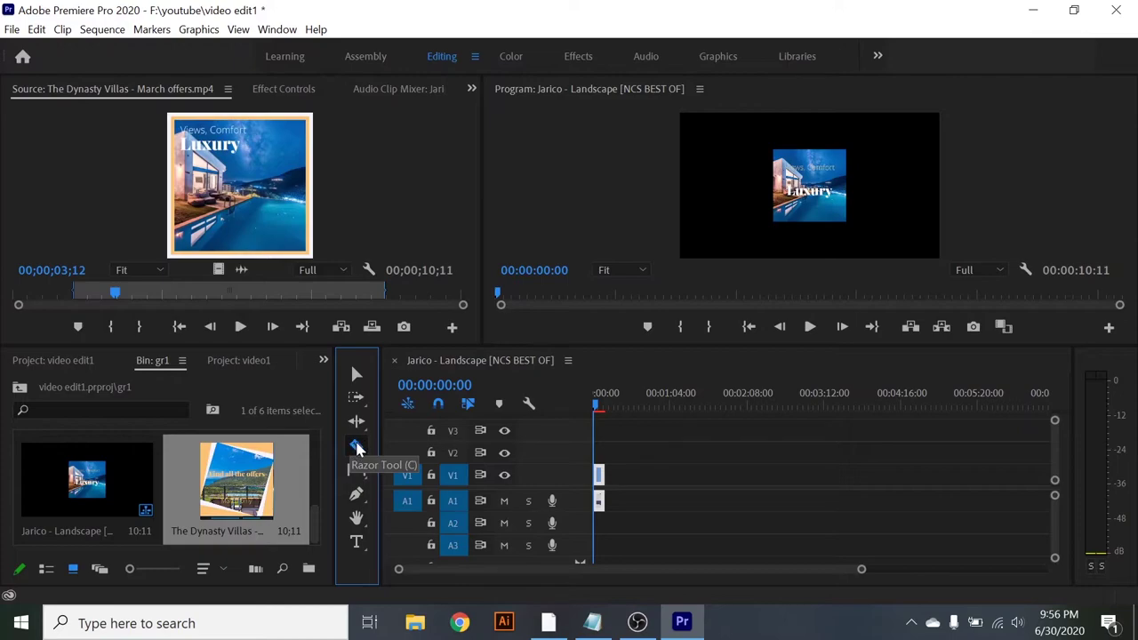
click(359, 496)
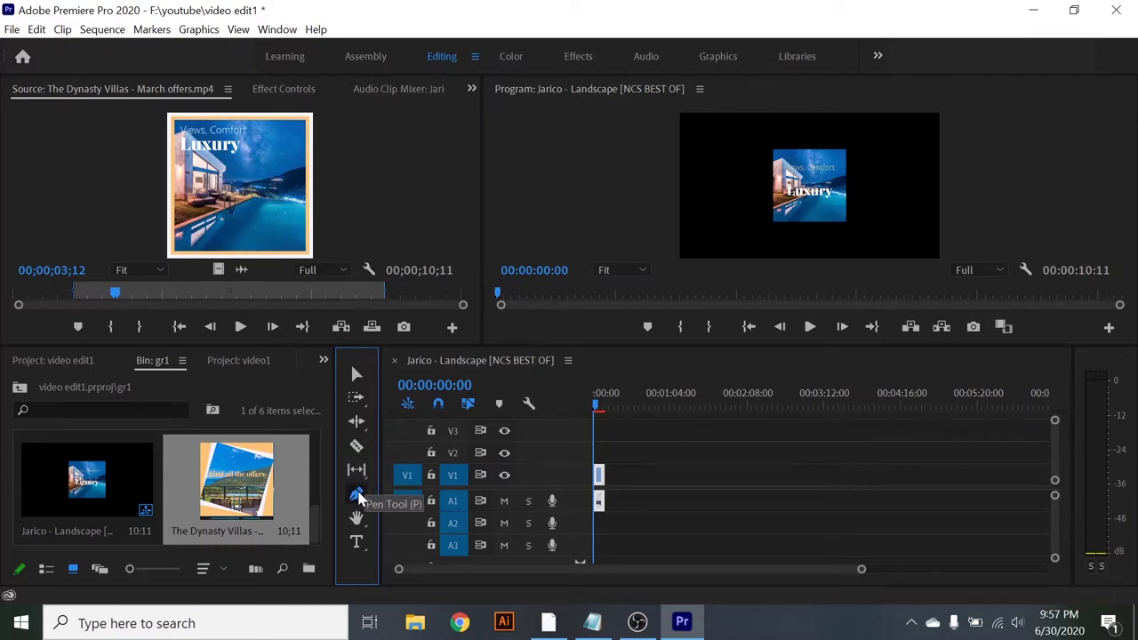
click(409, 500)
click(357, 519)
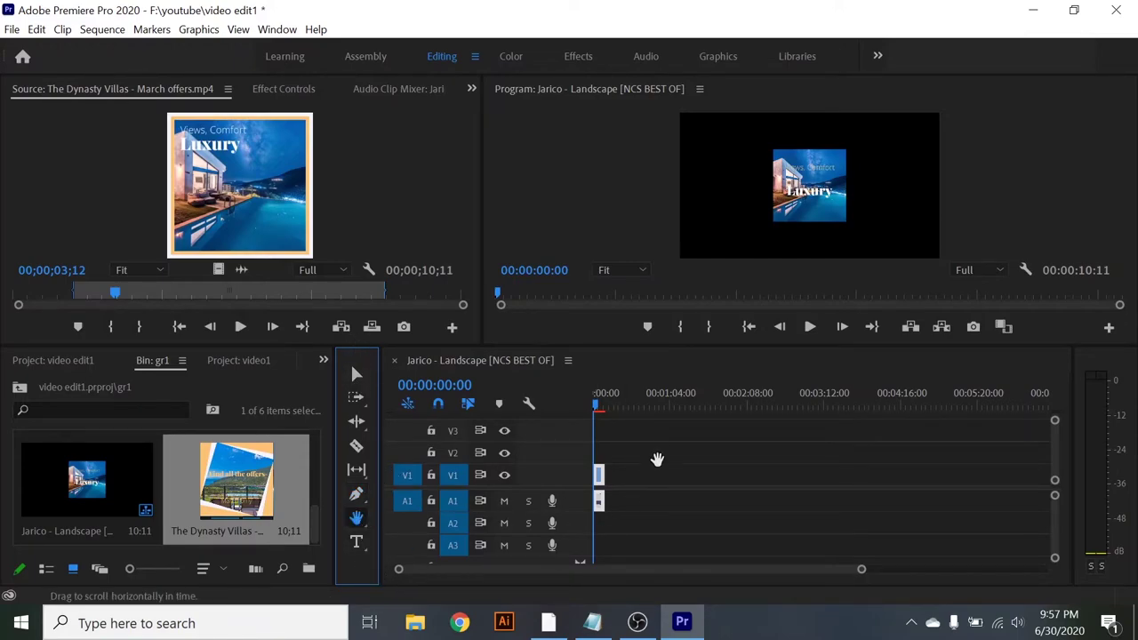
click(600, 472)
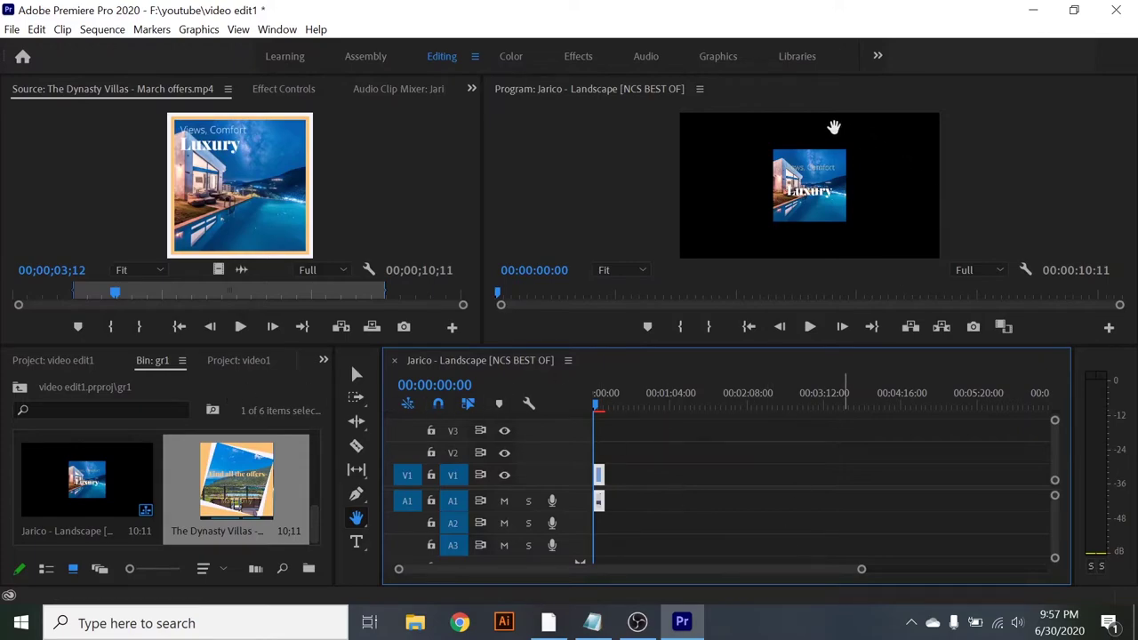
click(935, 208)
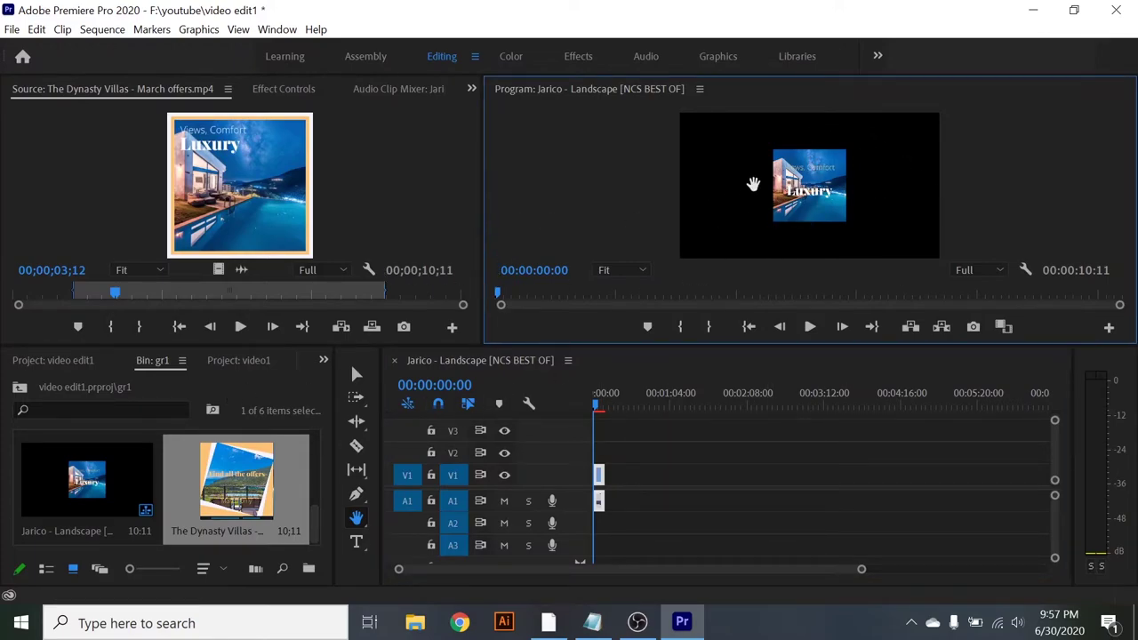
click(391, 151)
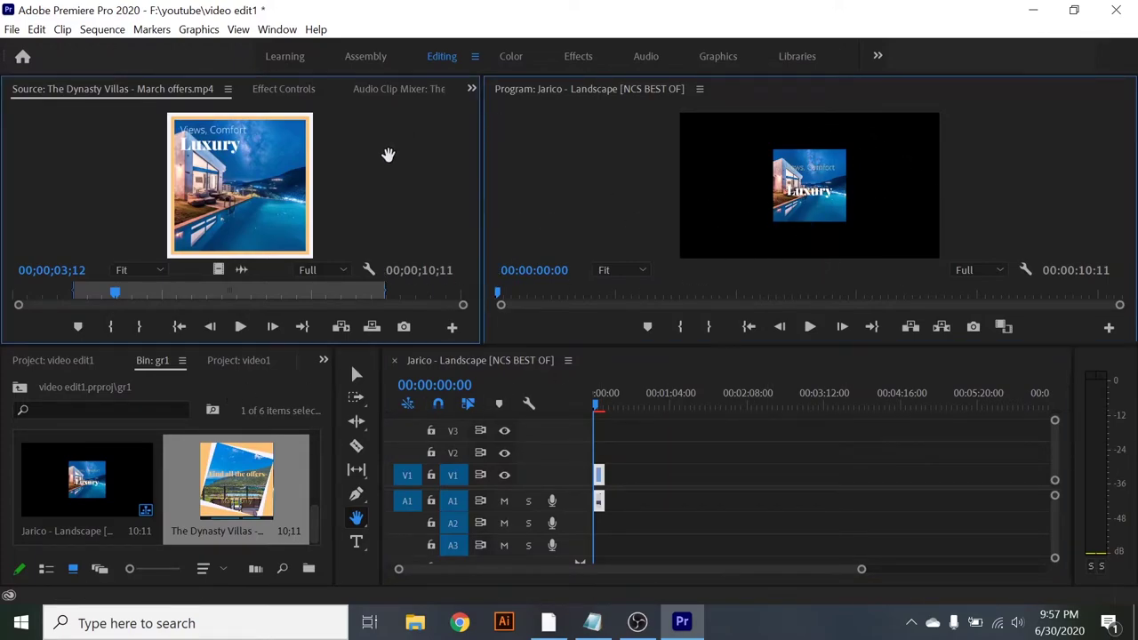
click(358, 545)
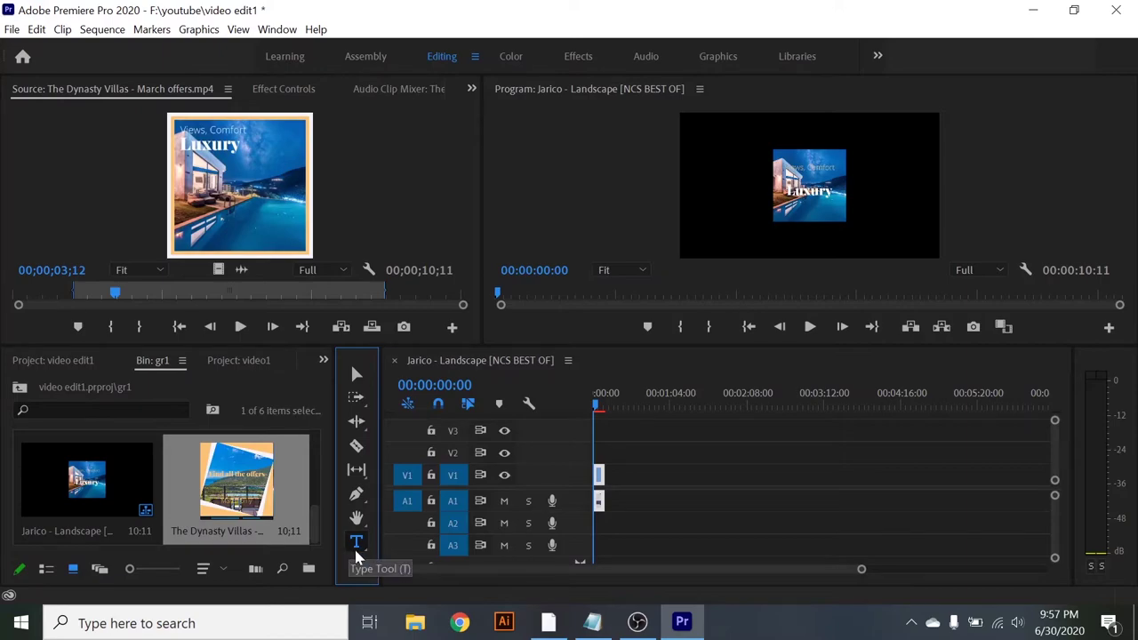
click(731, 174)
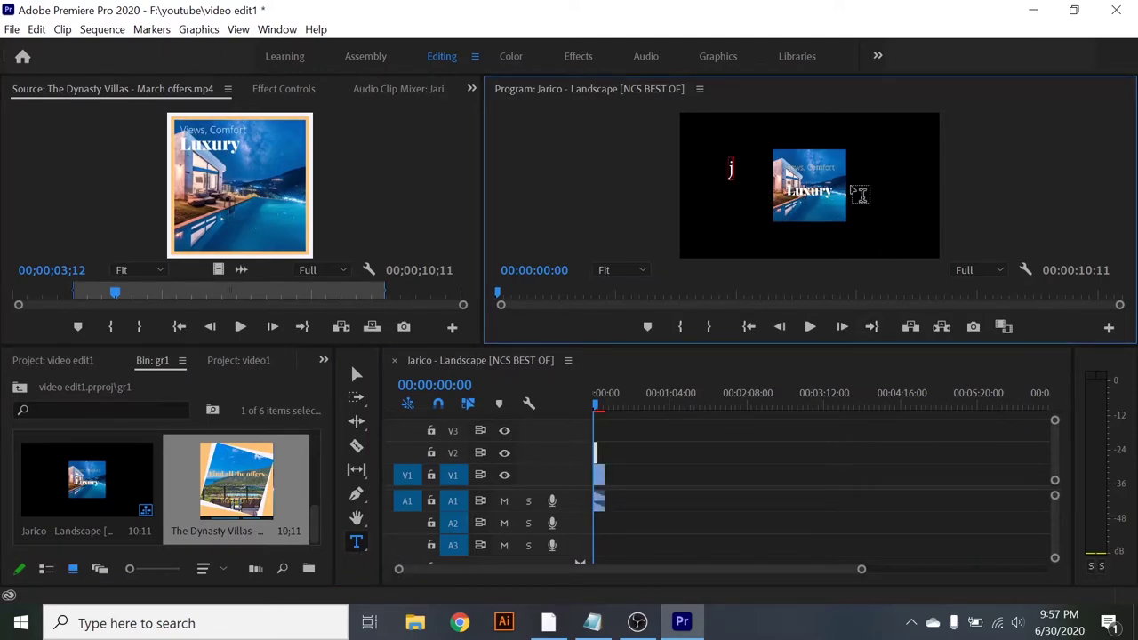
text(ukbuui)
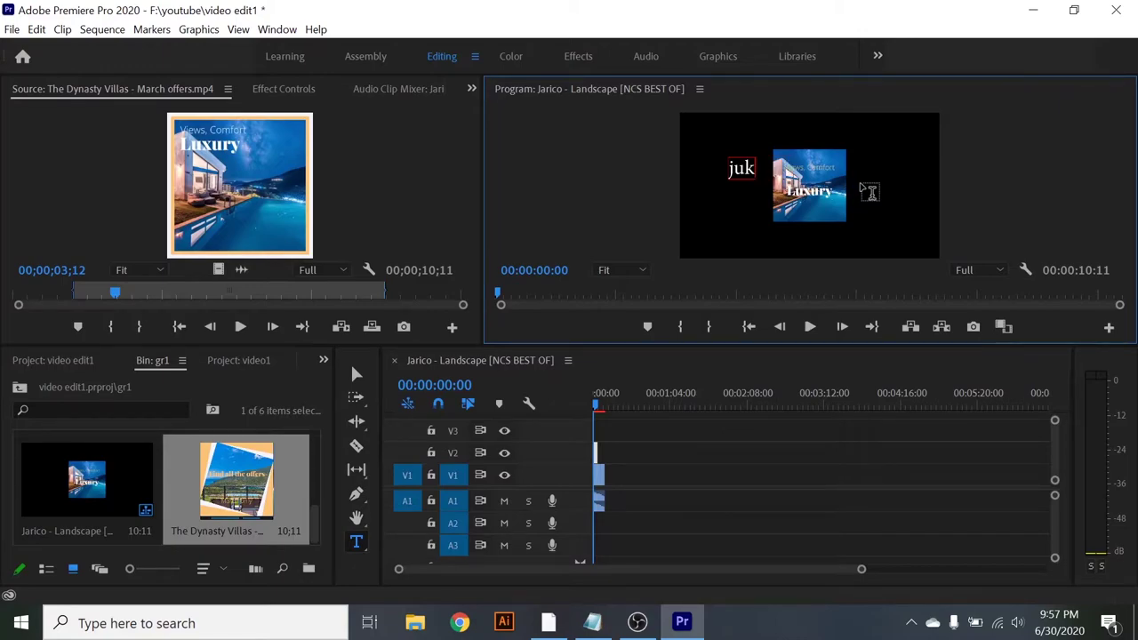
key(ctrl+z)
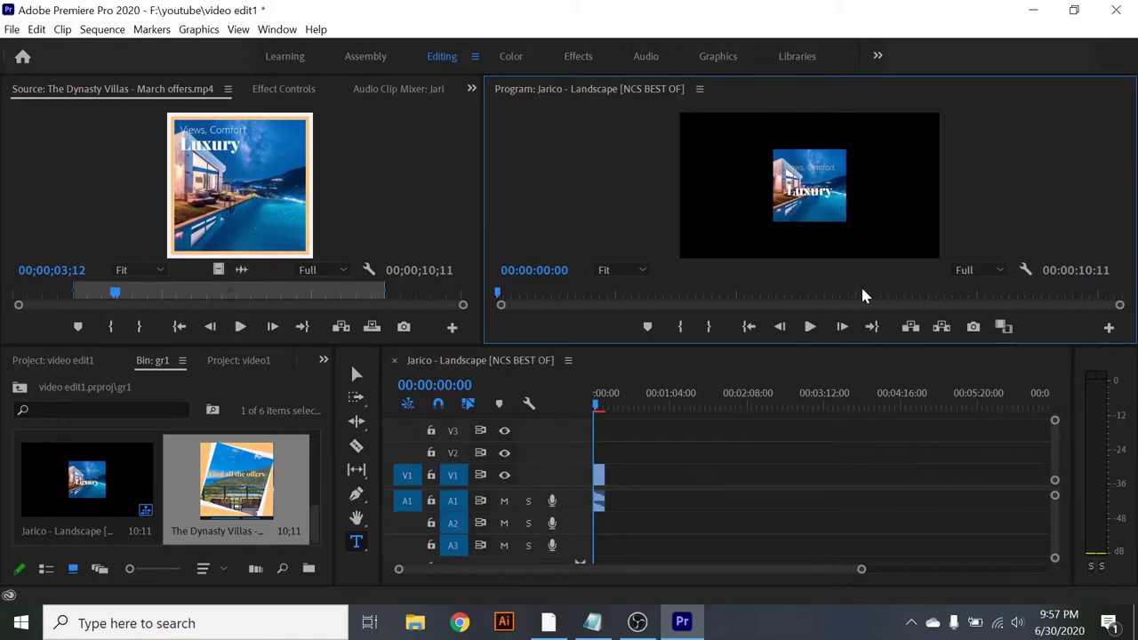
click(770, 483)
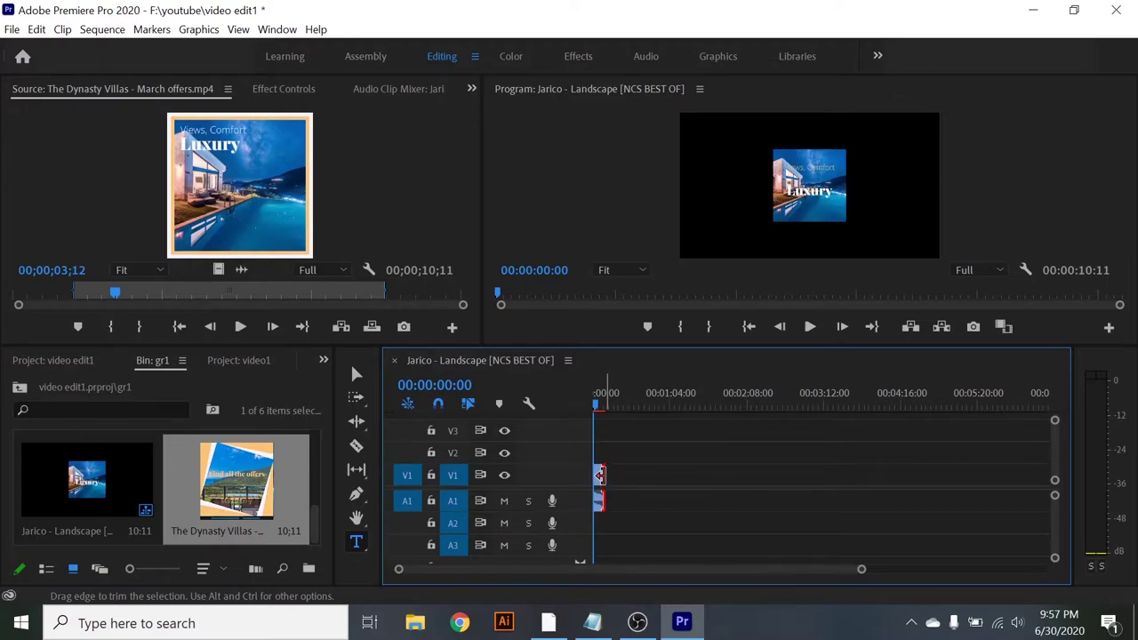
After trying to extend it, move the Dynasty Villas clip to 00:00:00:00 on V1/A1
drag(600, 476, 602, 479)
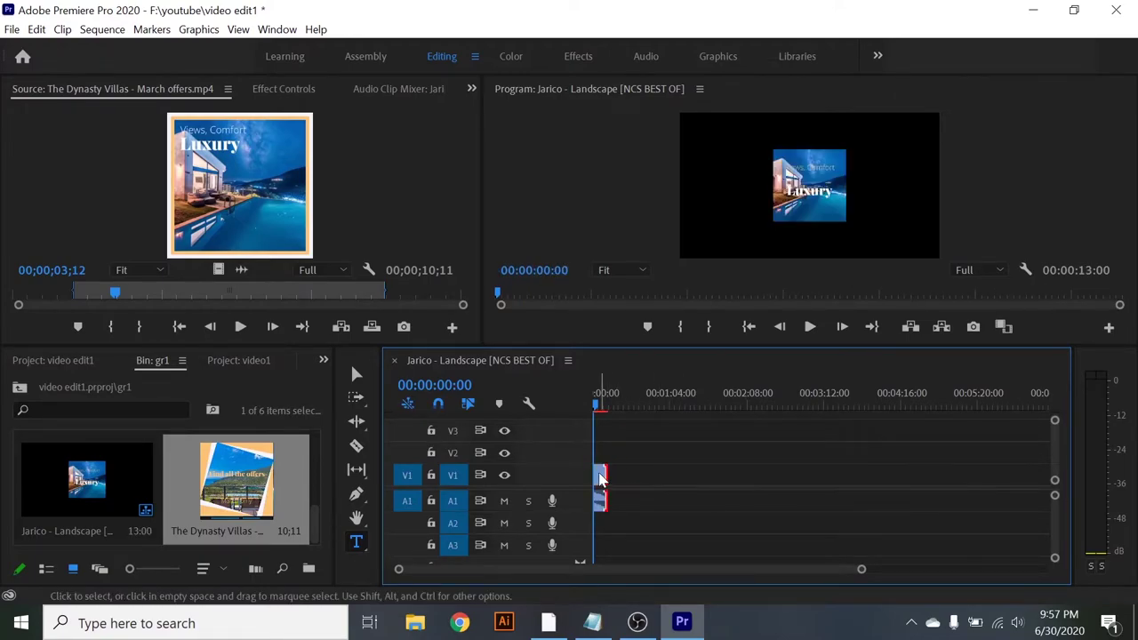
click(602, 478)
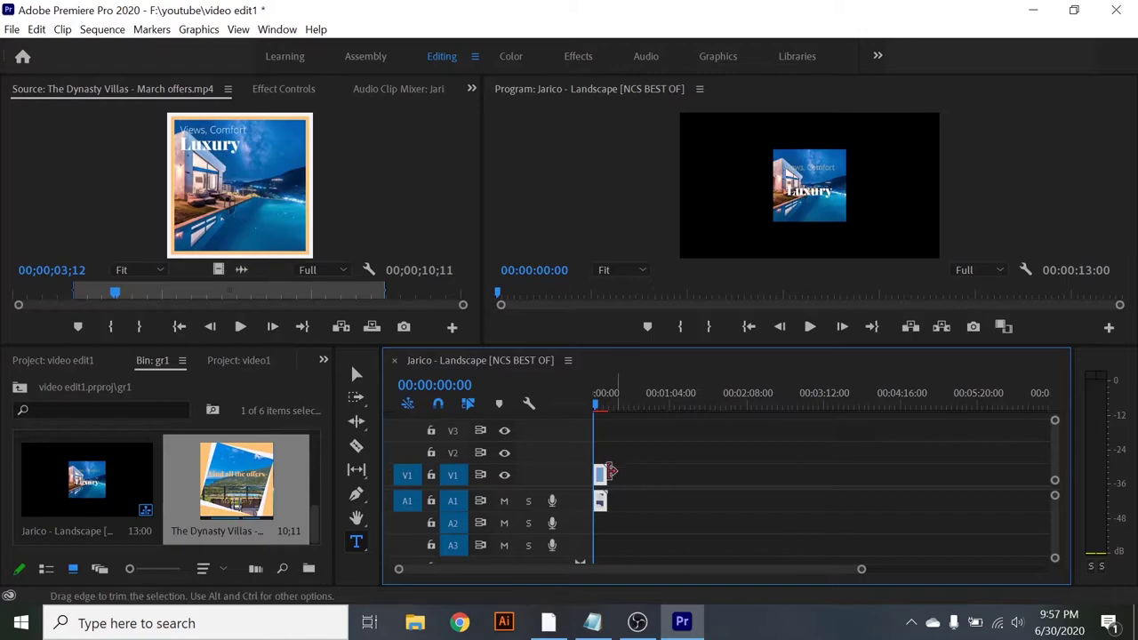
drag(601, 476, 930, 483)
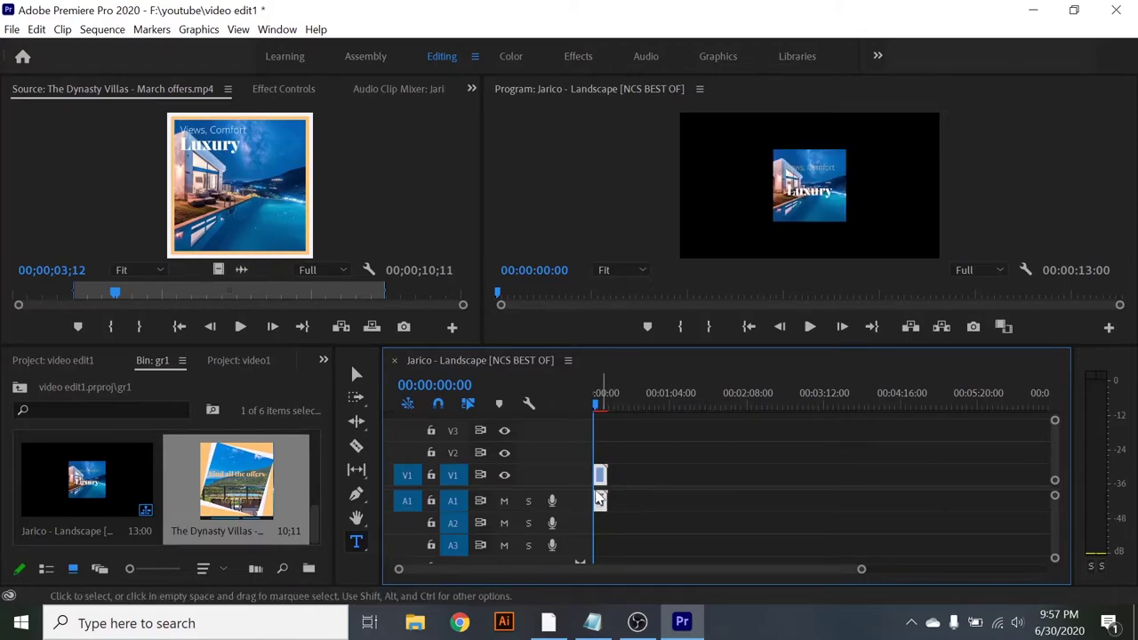
drag(601, 478, 635, 491)
drag(600, 476, 611, 478)
drag(861, 569, 627, 569)
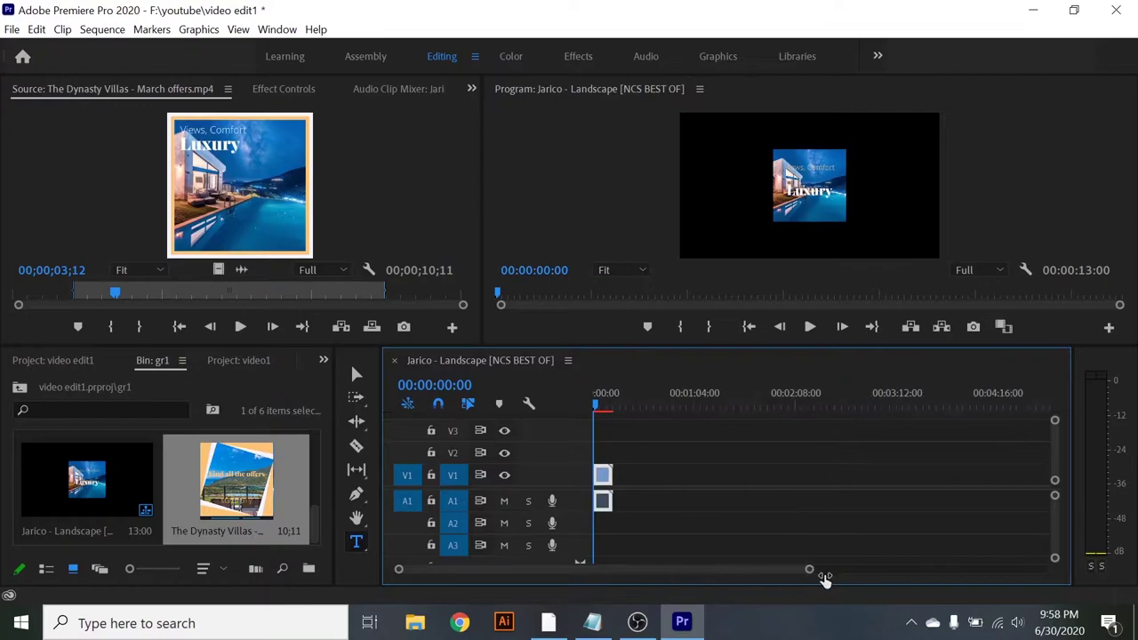
scroll(619, 502, up, 2)
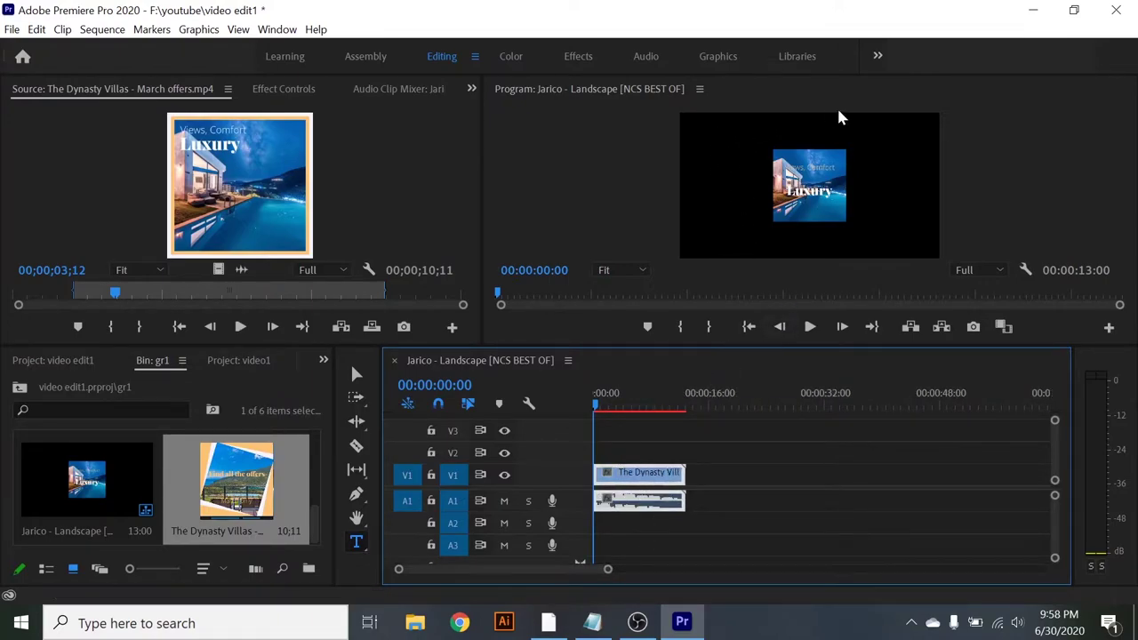
Scale the Dynasty Villas clip to 211 in Effect Controls, with the playhead at 00:00:01:11
click(356, 374)
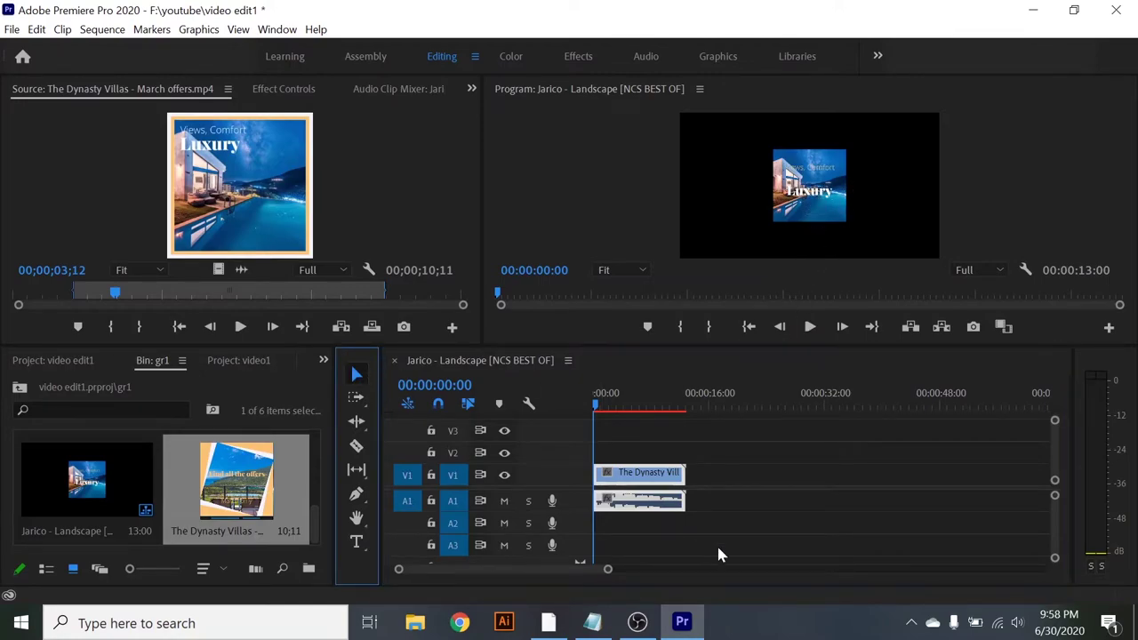
click(283, 89)
mouse_move(188, 199)
mouse_down()
mouse_move(371, 198)
mouse_move(259, 198)
mouse_up()
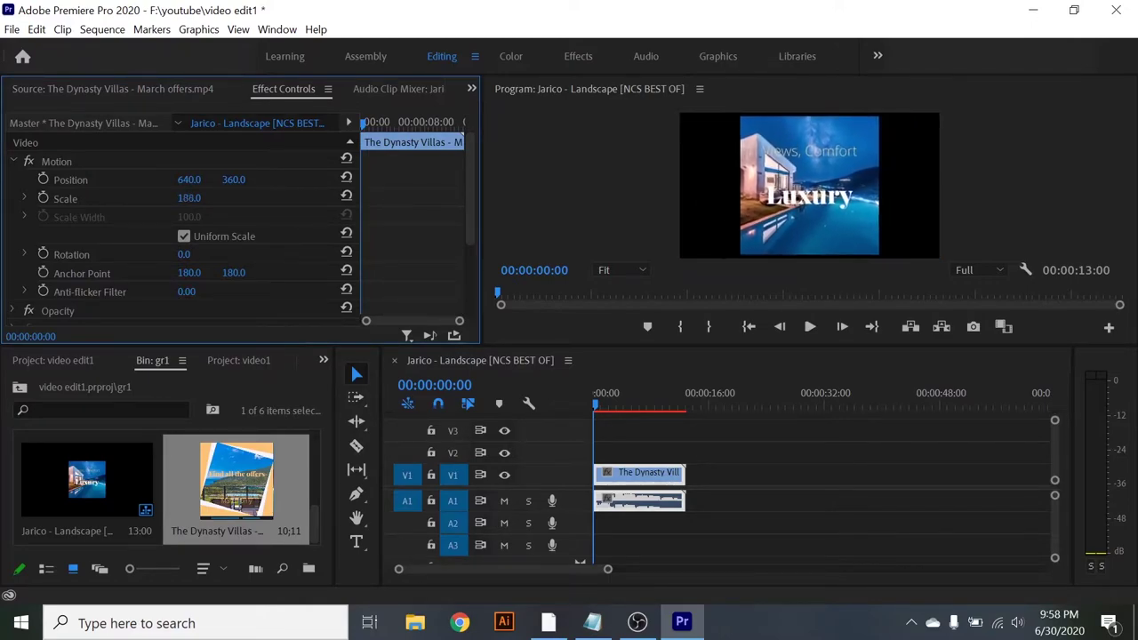
drag(260, 198, 280, 198)
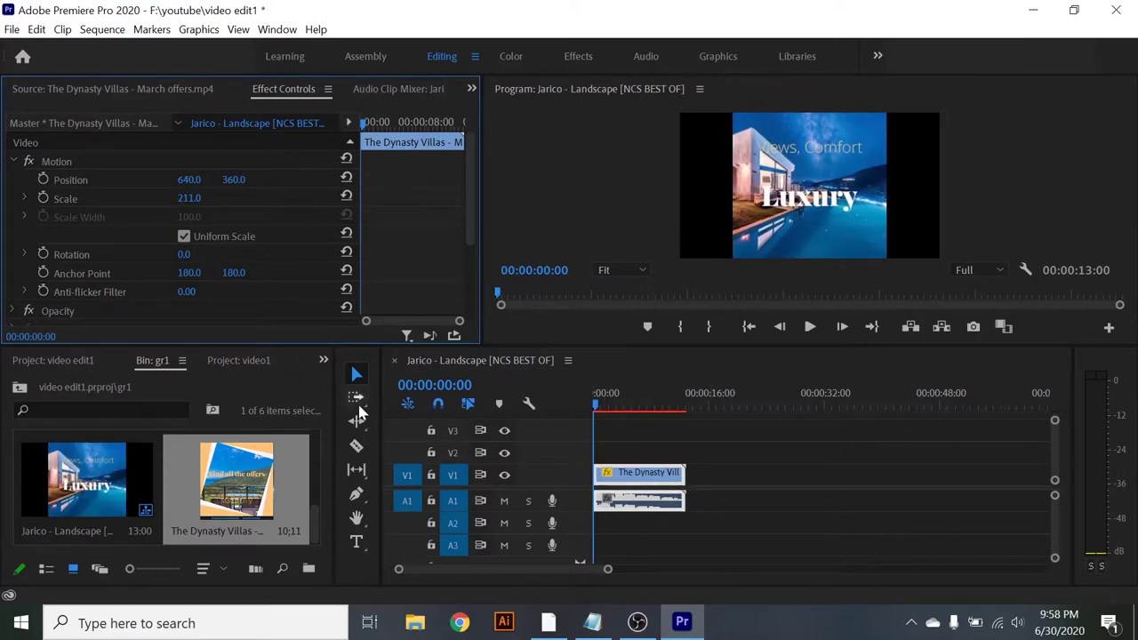
drag(599, 406, 605, 406)
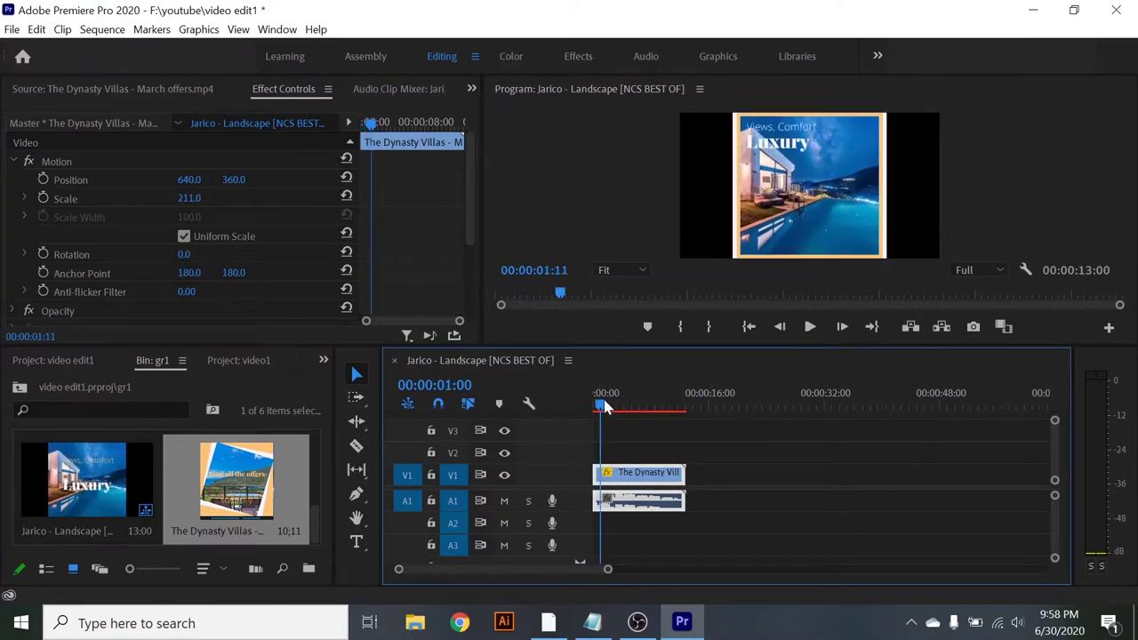
click(145, 88)
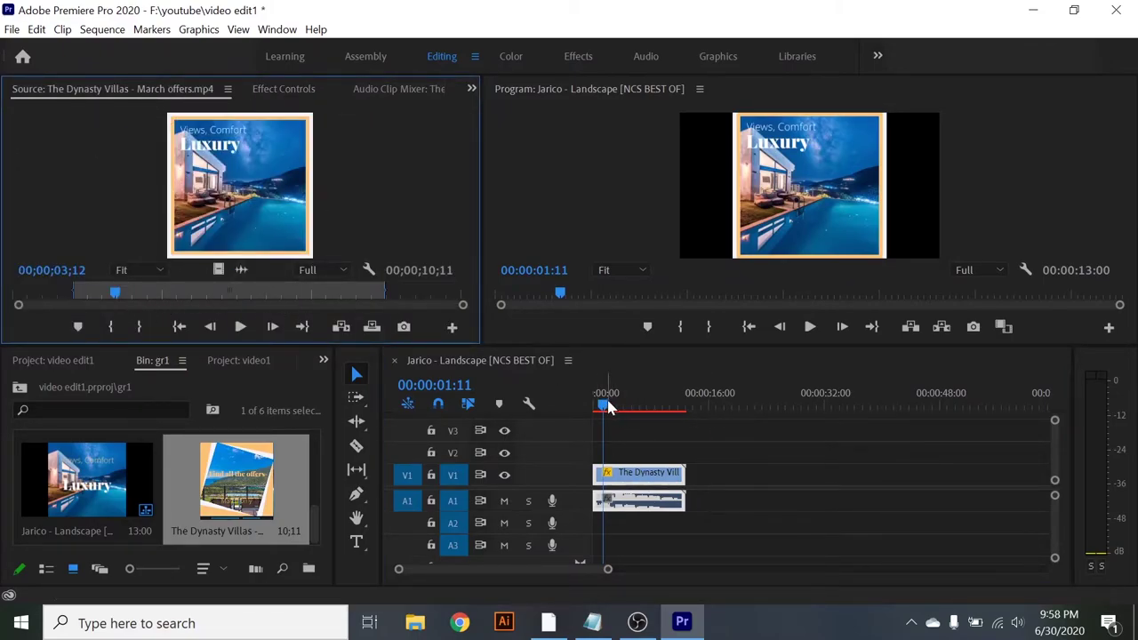
Zoom the timeline in and put the playhead at 00:00:01:15
mouse_move(678, 407)
mouse_down()
mouse_move(667, 431)
mouse_move(604, 409)
mouse_up()
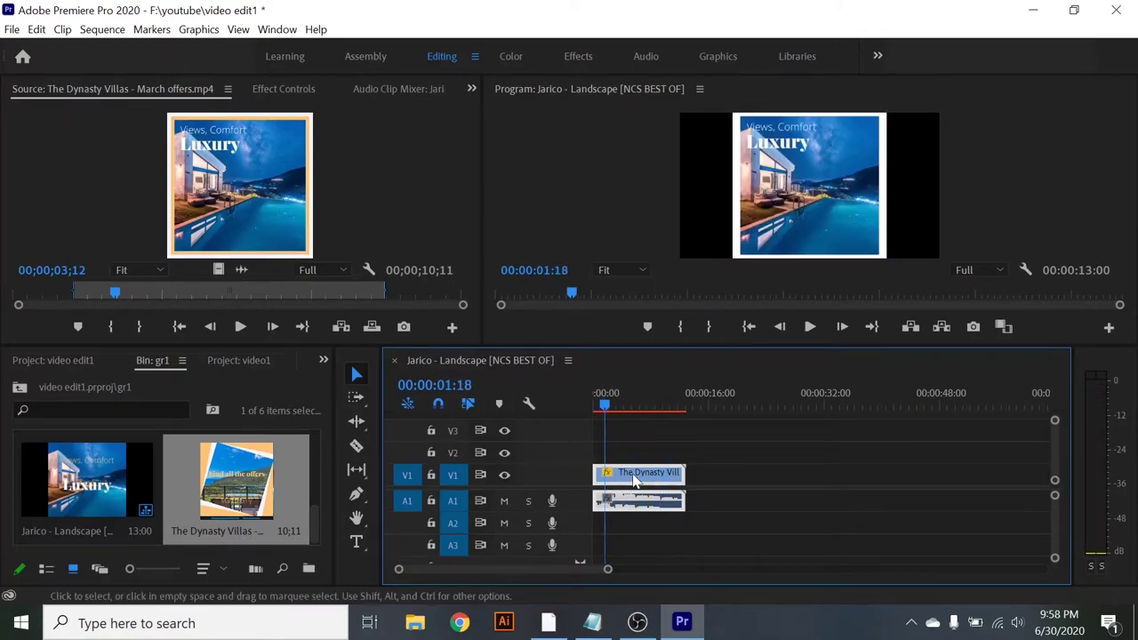
key(=)
click(611, 407)
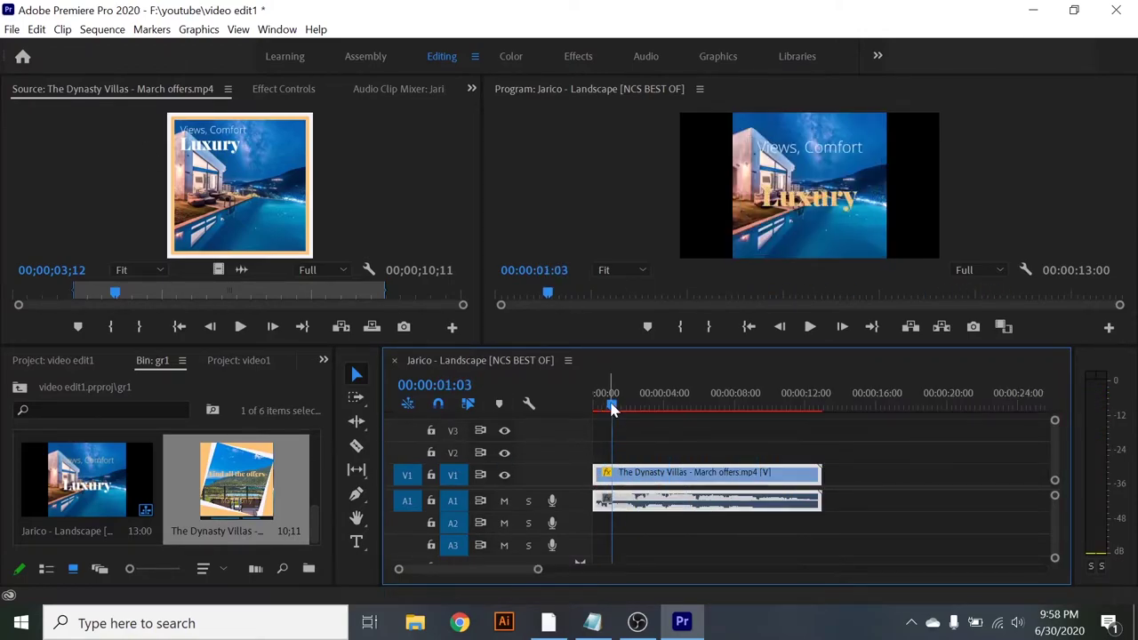
drag(610, 407, 624, 407)
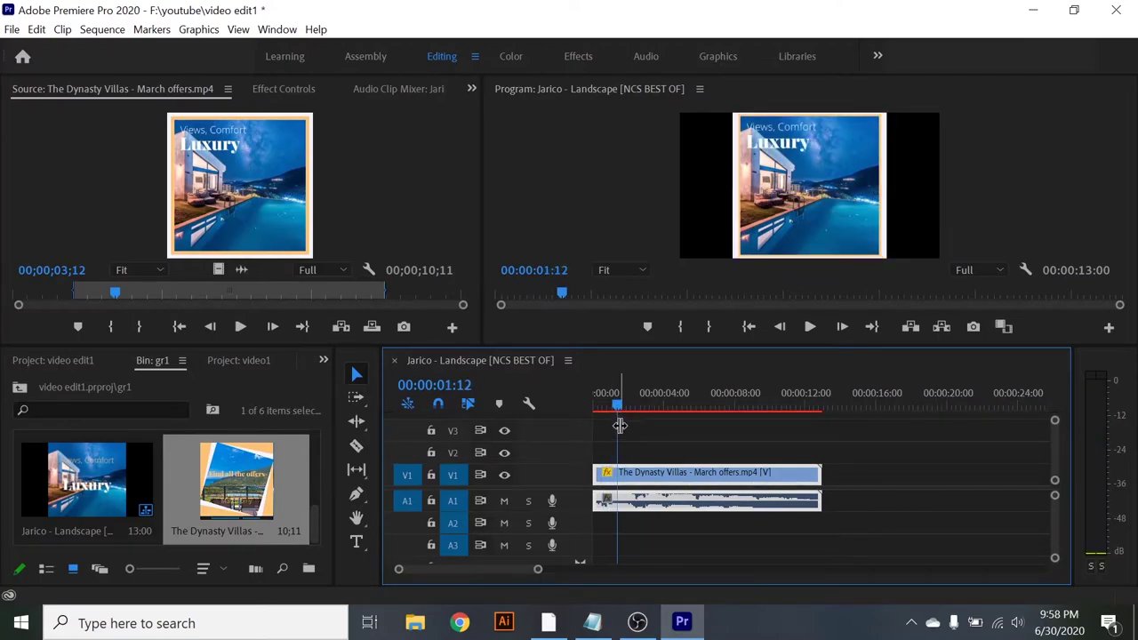
Razor the clip at 00:00:01:15 and near 12 seconds, then turn snapping off
click(357, 447)
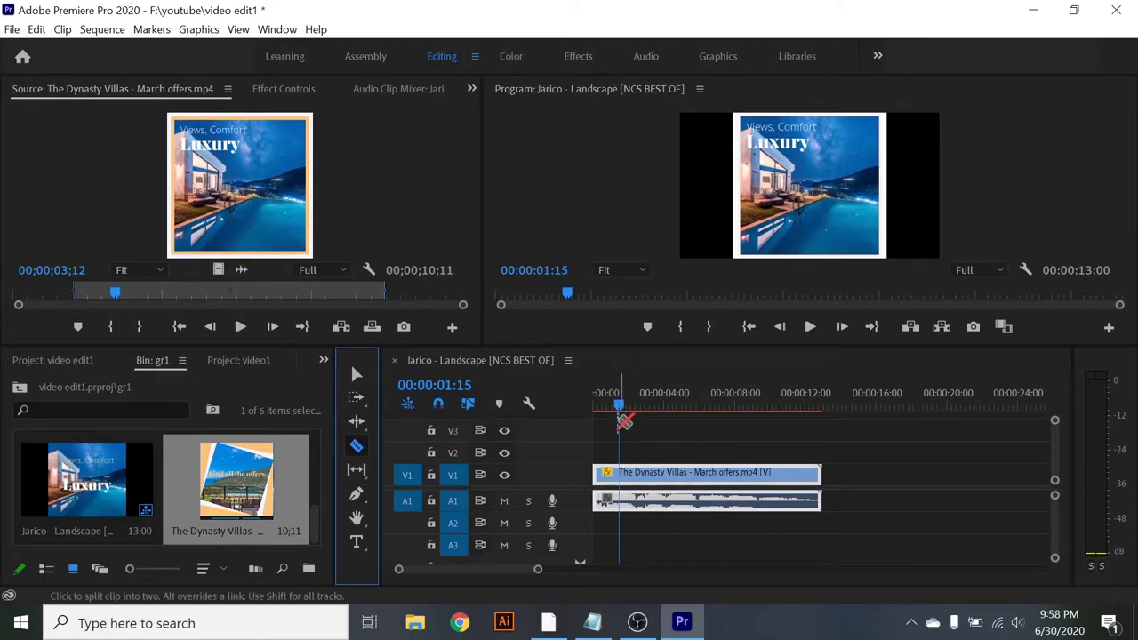
click(625, 476)
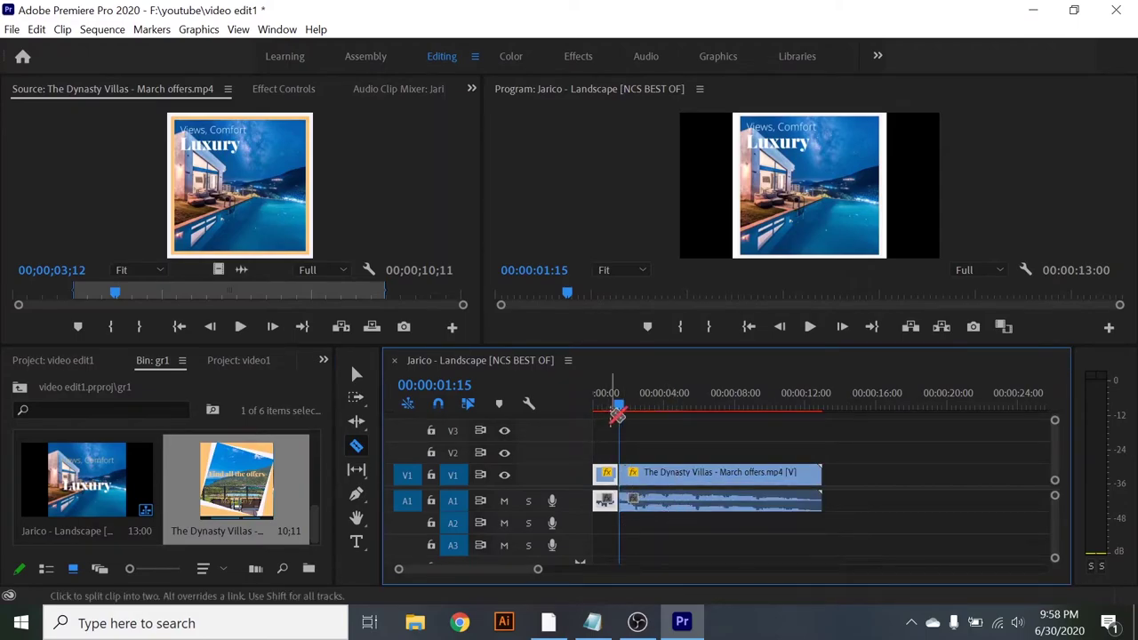
drag(617, 410, 611, 408)
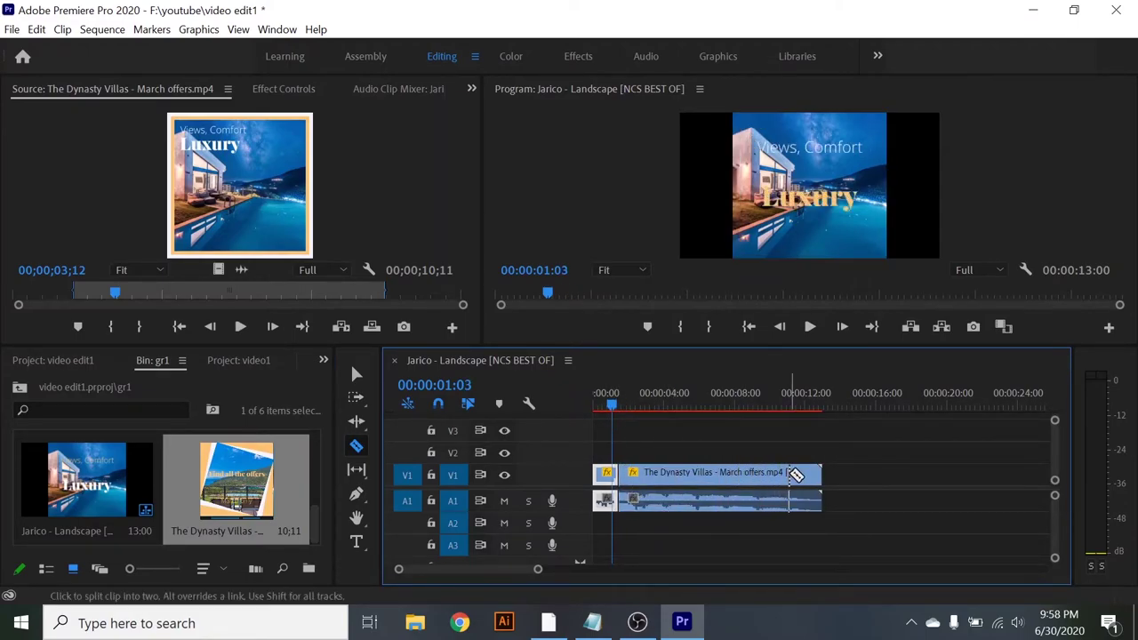
click(789, 474)
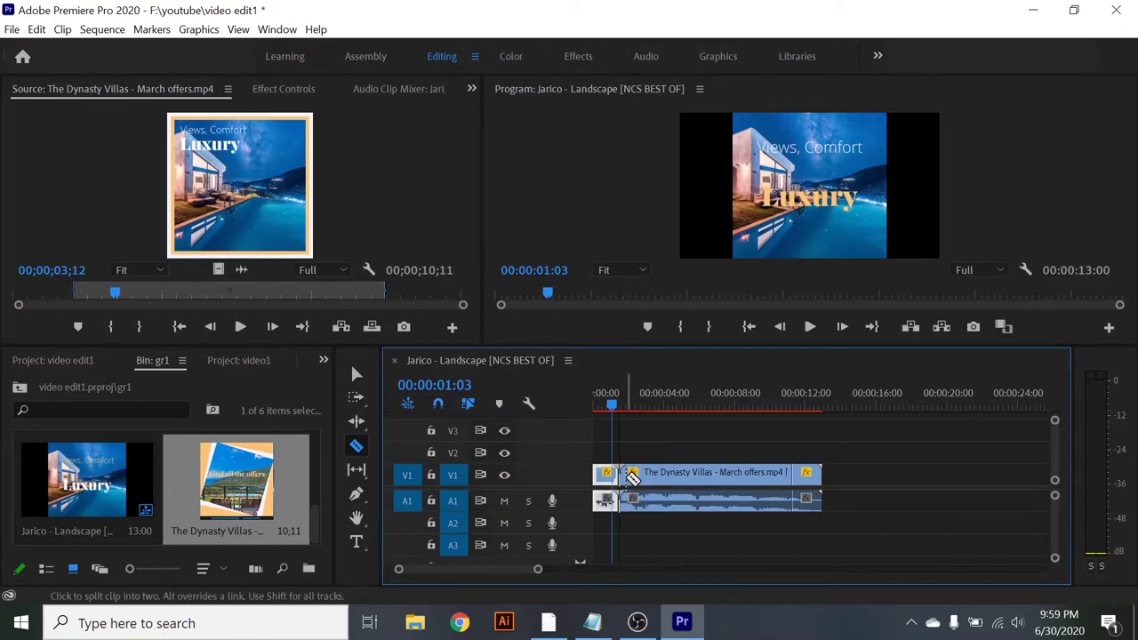
click(622, 479)
click(435, 402)
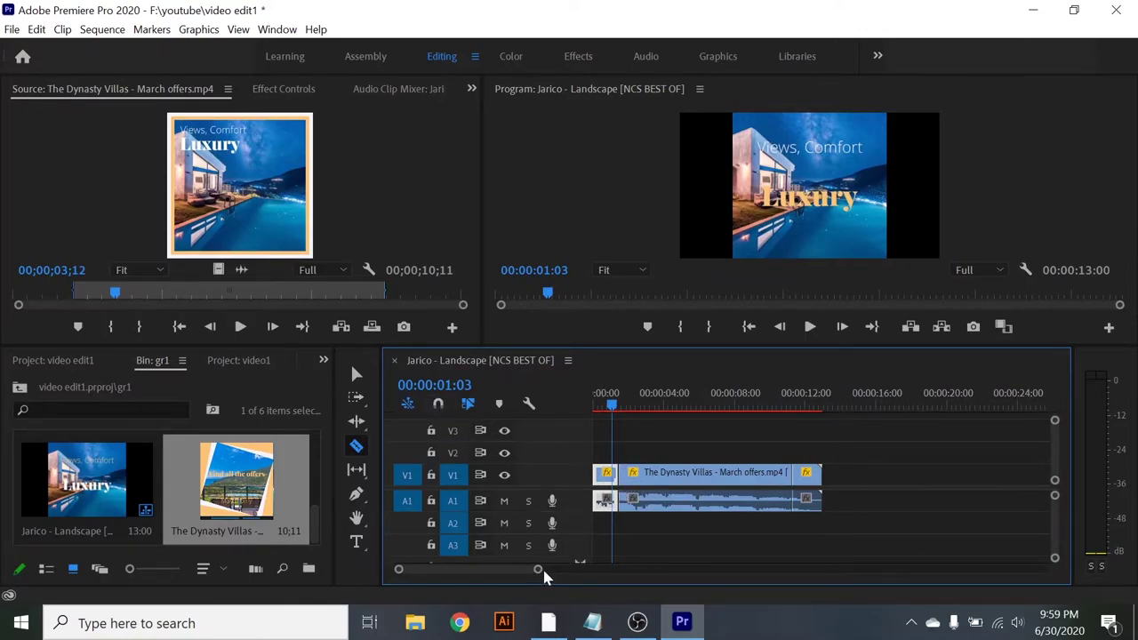
With snapping off, razor-cut the clip just left of the edit point
drag(538, 569, 700, 569)
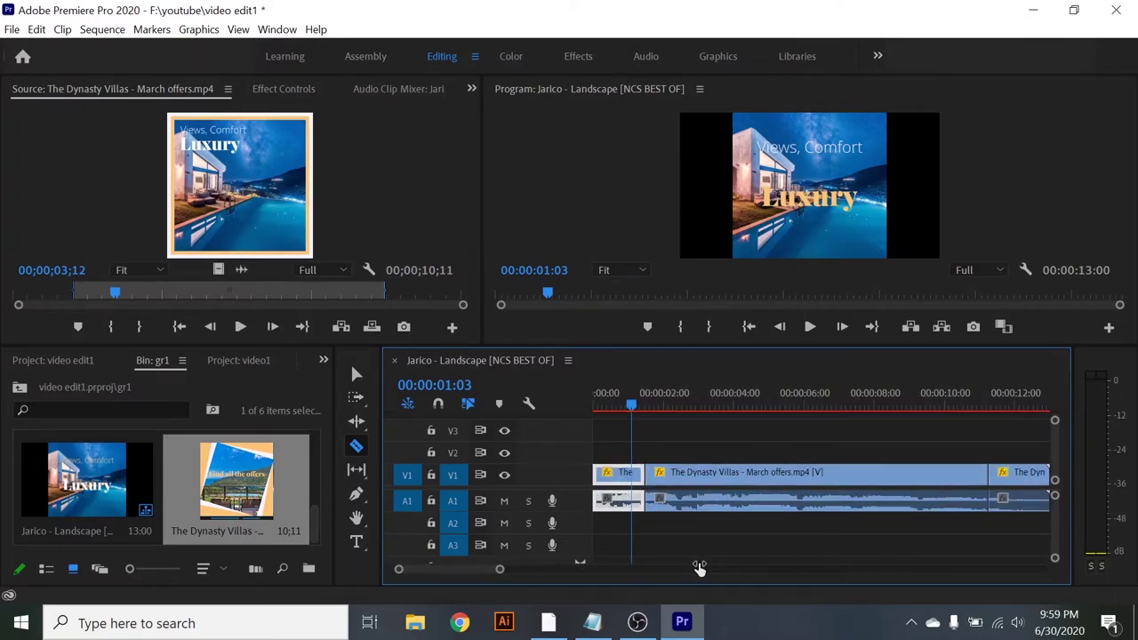
drag(700, 569, 690, 580)
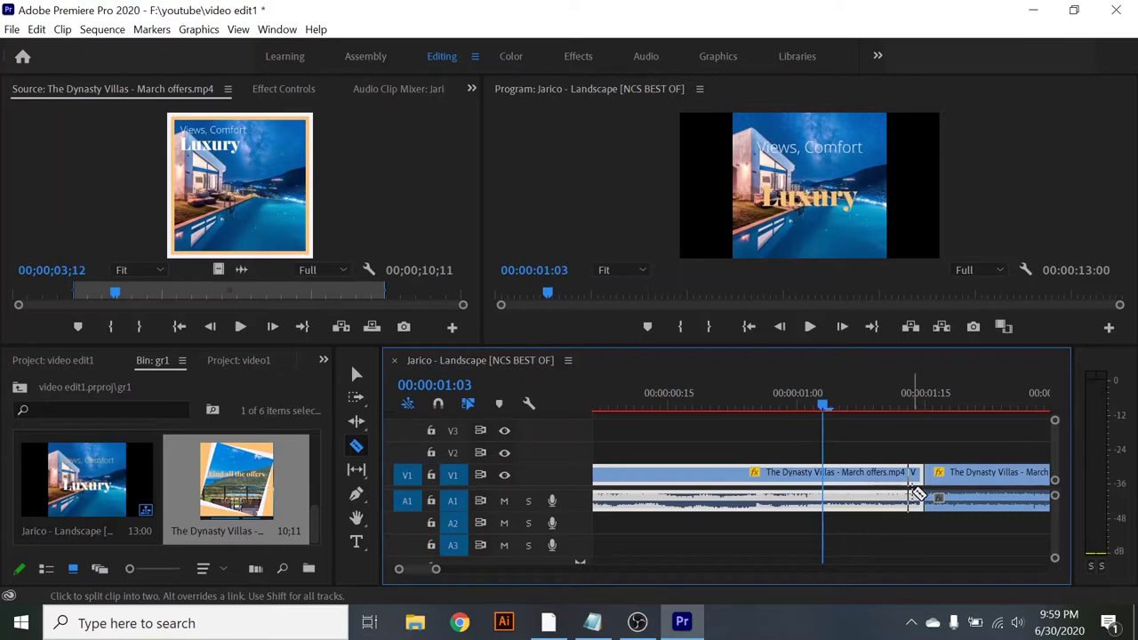
click(438, 404)
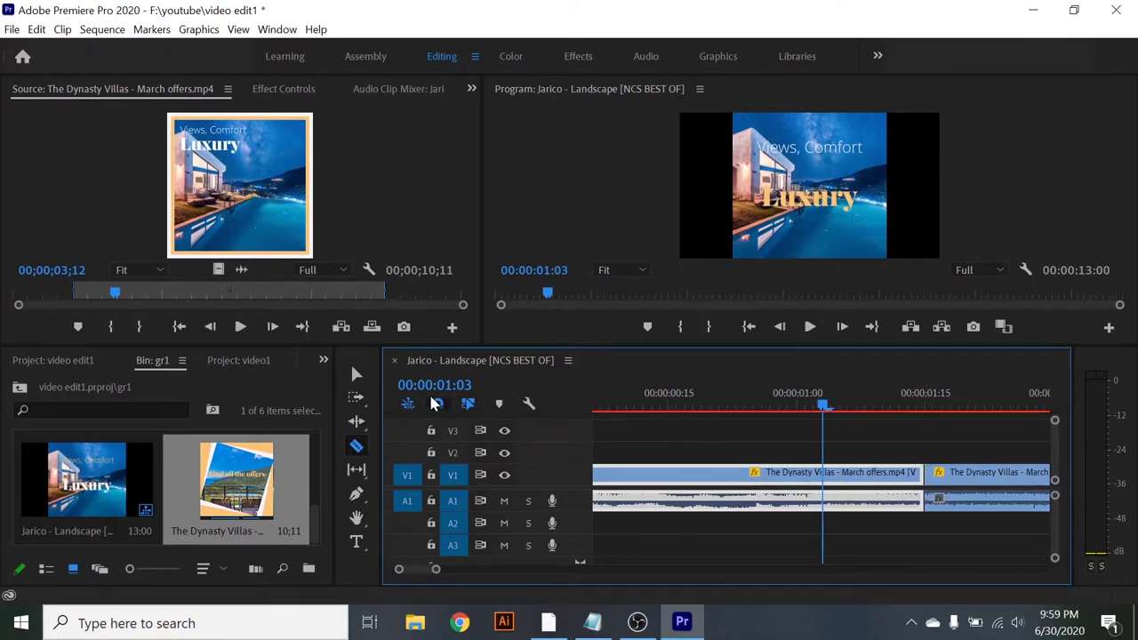
click(437, 405)
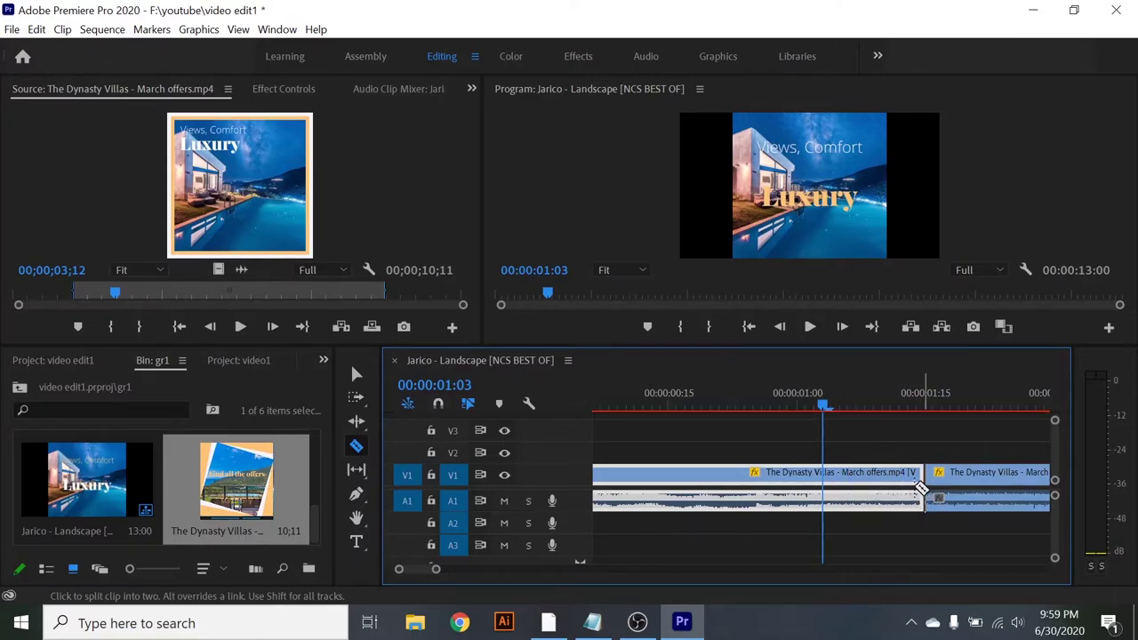
click(916, 495)
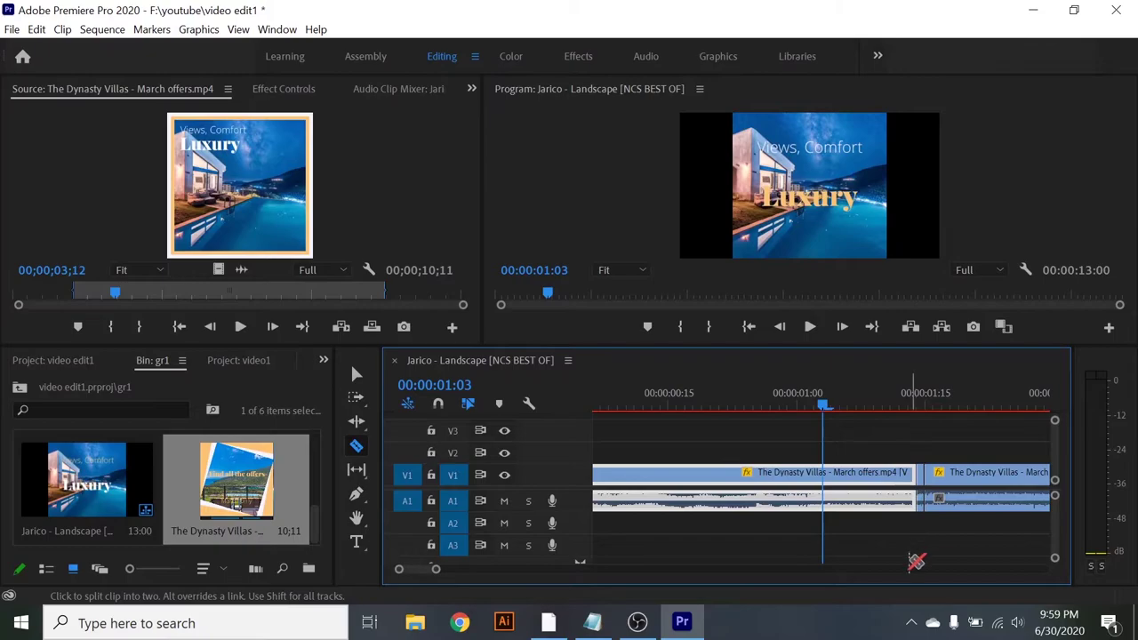
Select the thin sliver at the edit point with the Selection tool, then zoom out to 0–5 seconds
click(356, 375)
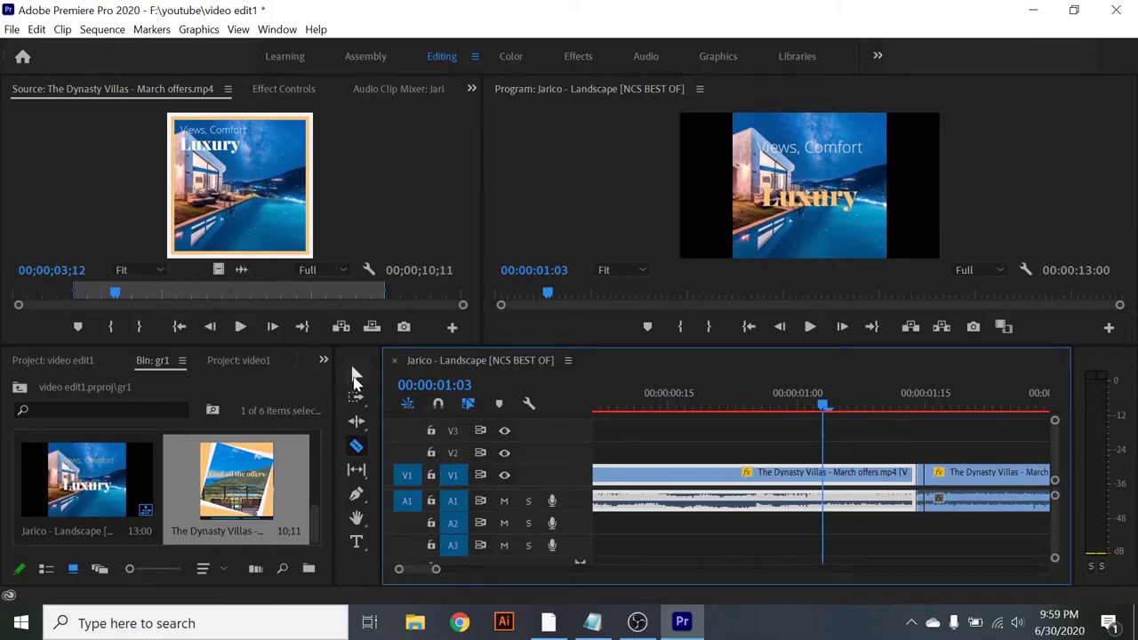
click(921, 487)
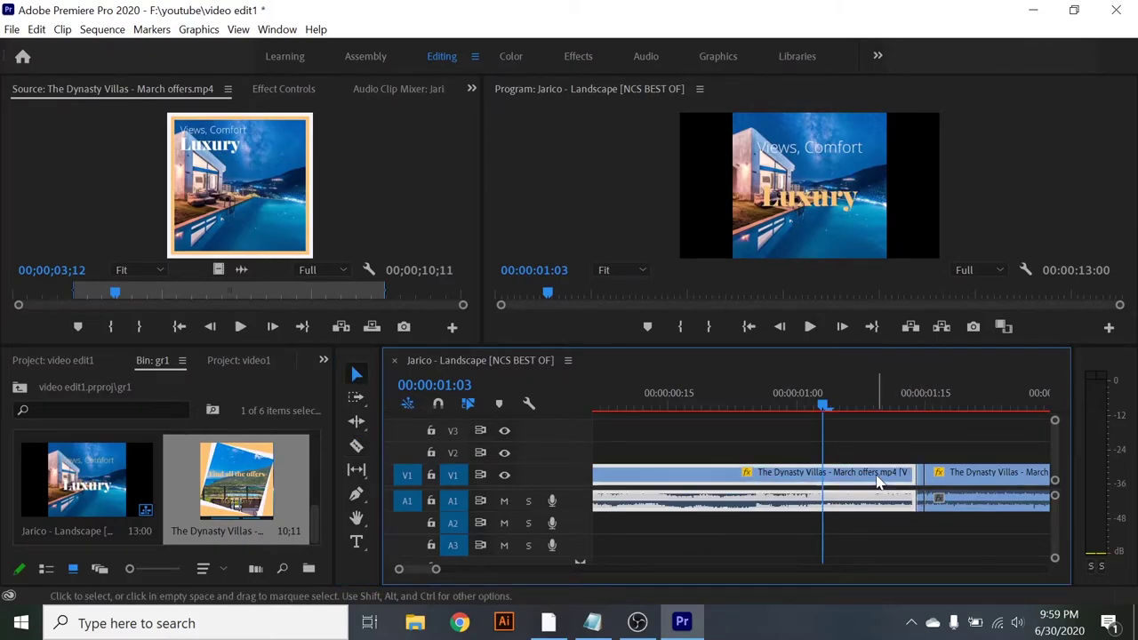
click(879, 474)
click(920, 489)
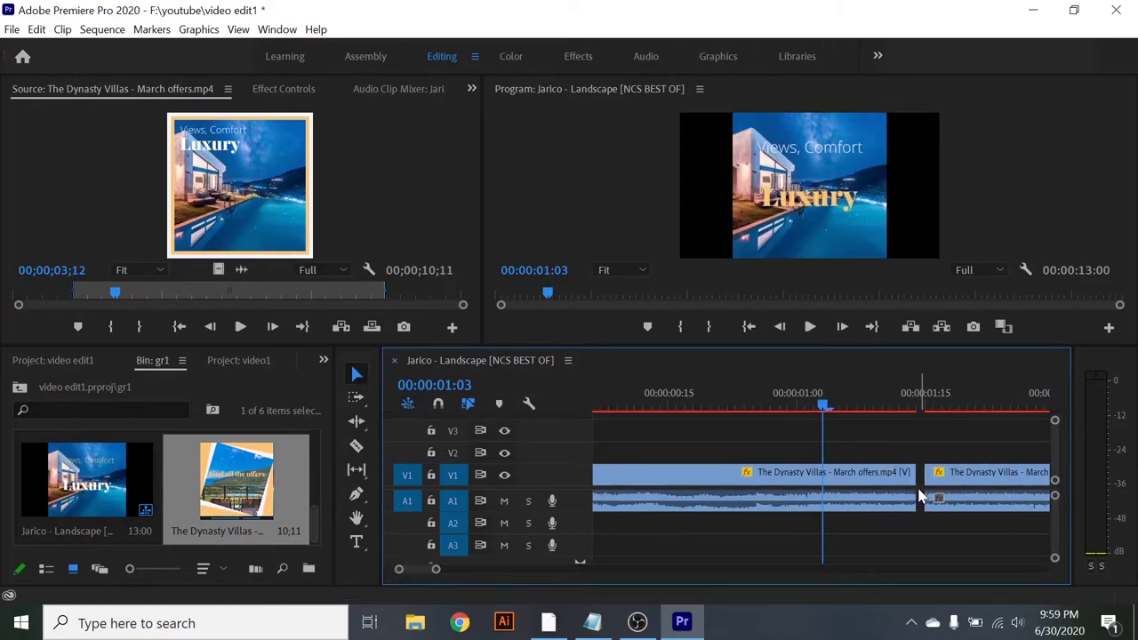
drag(435, 574, 467, 573)
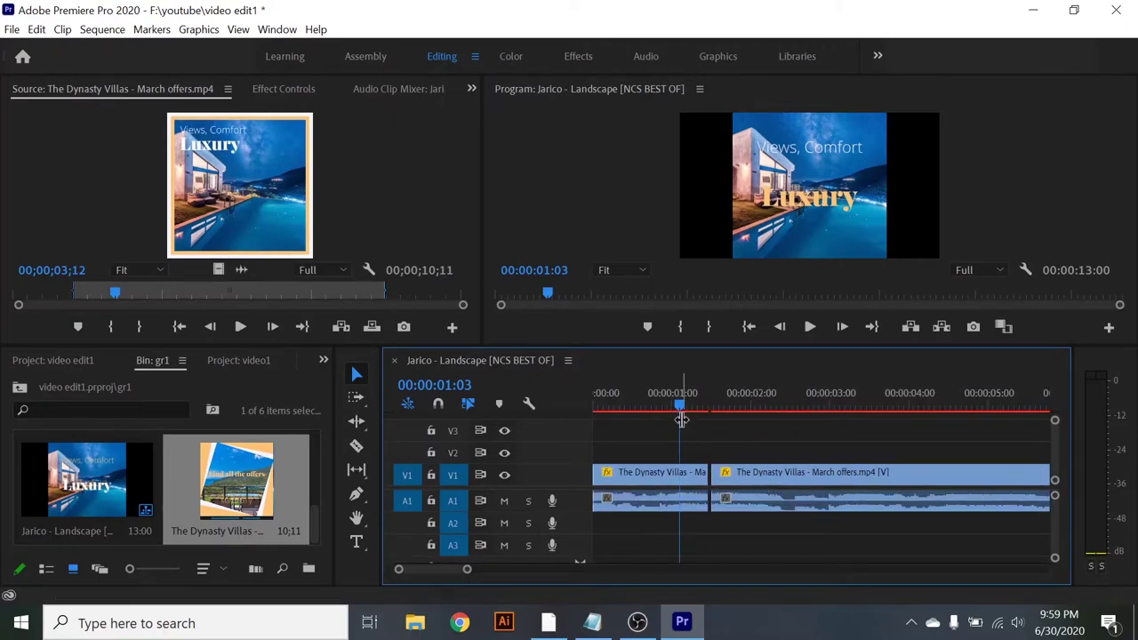
With snapping on, slide the second Dynasty Villas clip left until it butts against the first
click(811, 480)
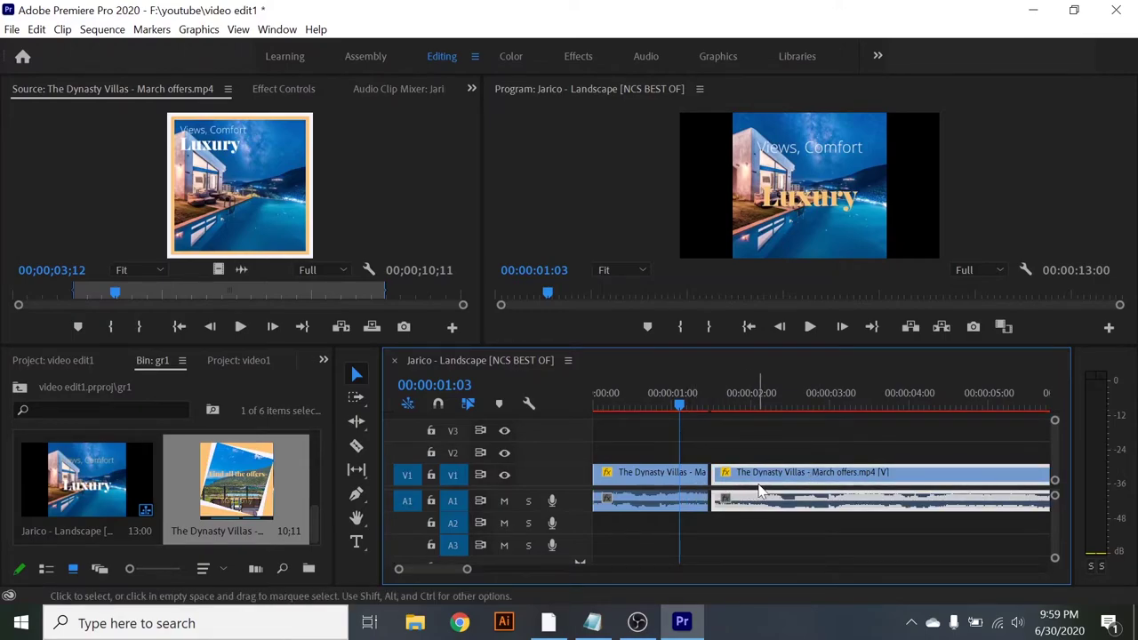
drag(754, 486, 760, 489)
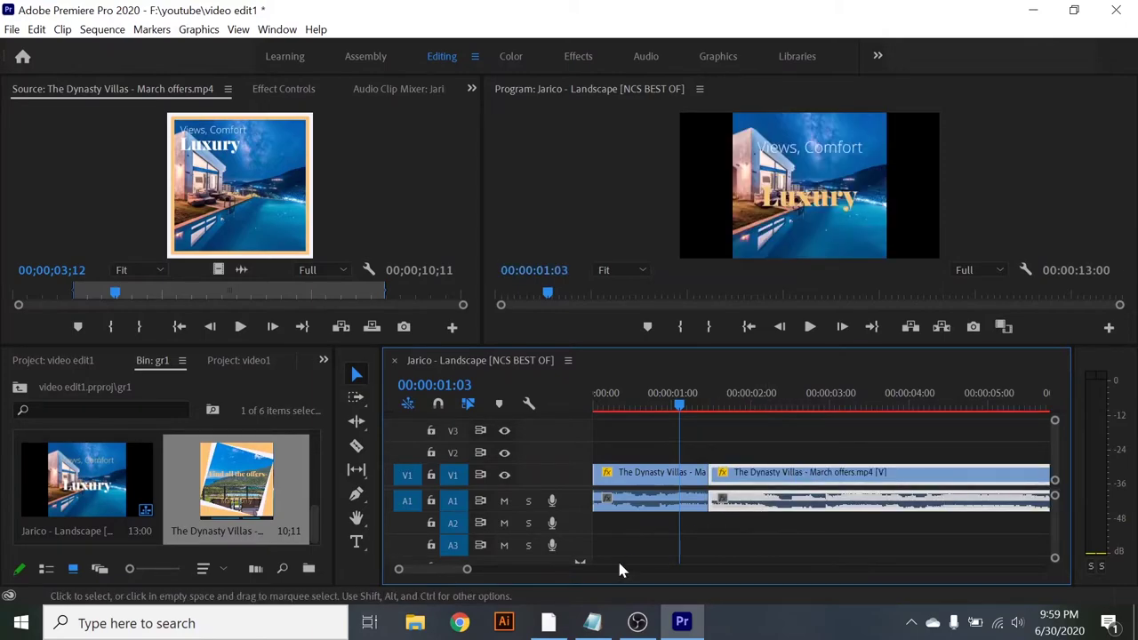
drag(470, 576, 438, 573)
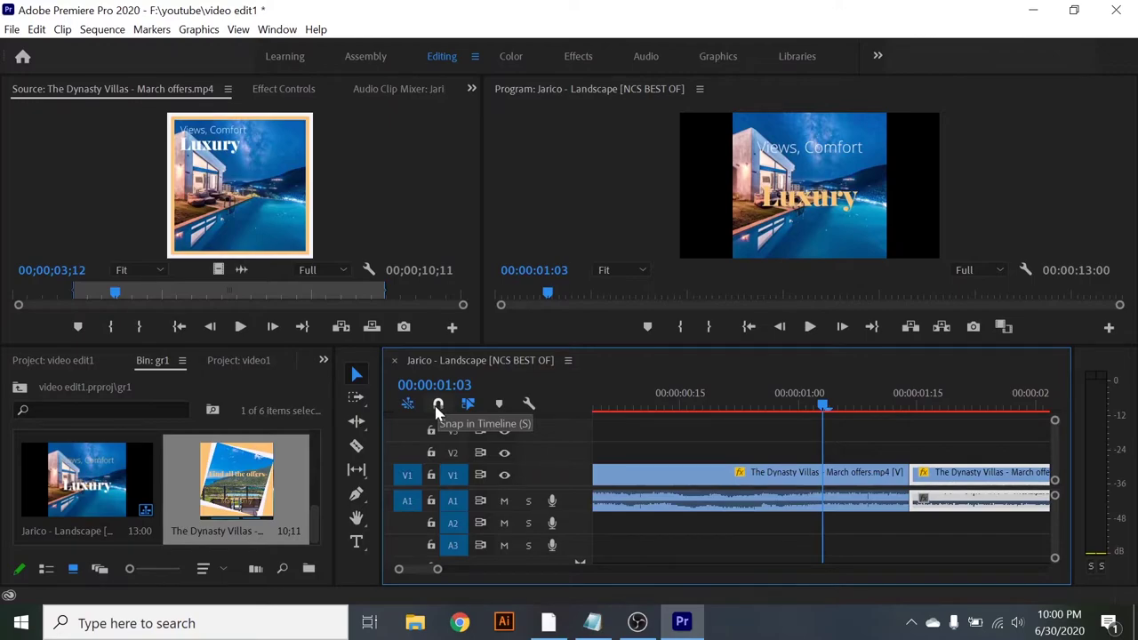
click(437, 405)
drag(439, 573, 453, 569)
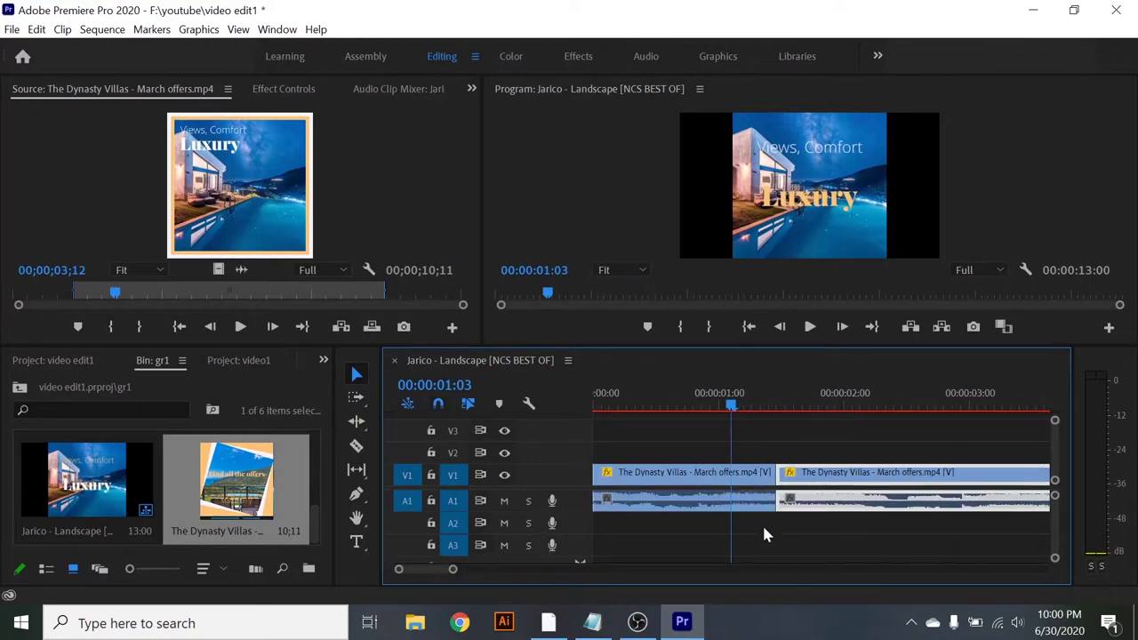
drag(820, 478, 825, 495)
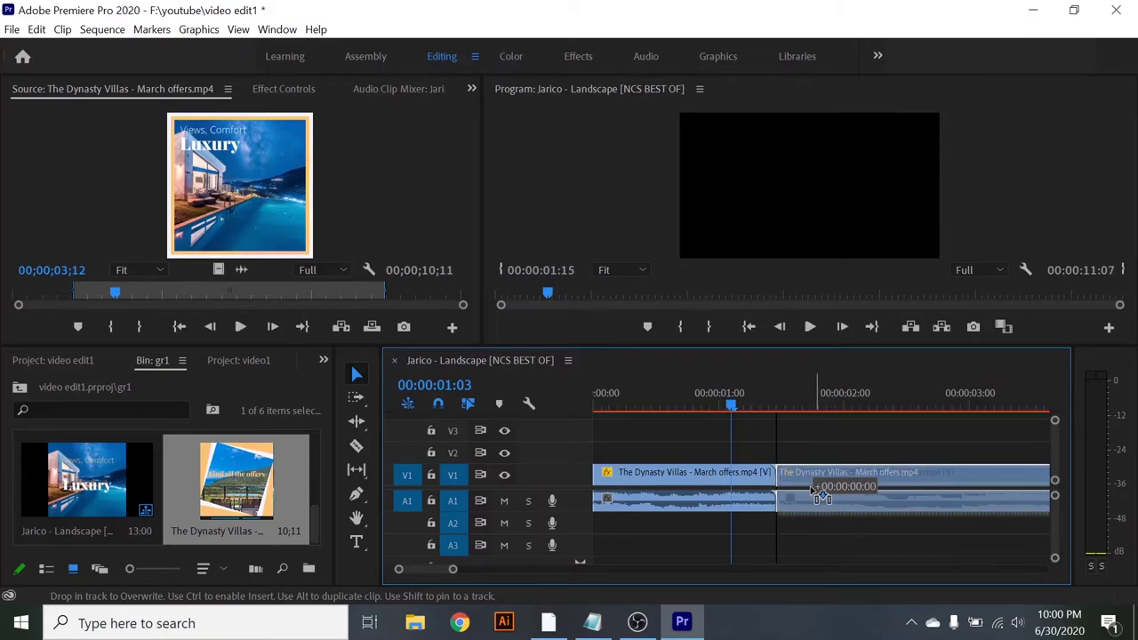
drag(827, 495, 807, 488)
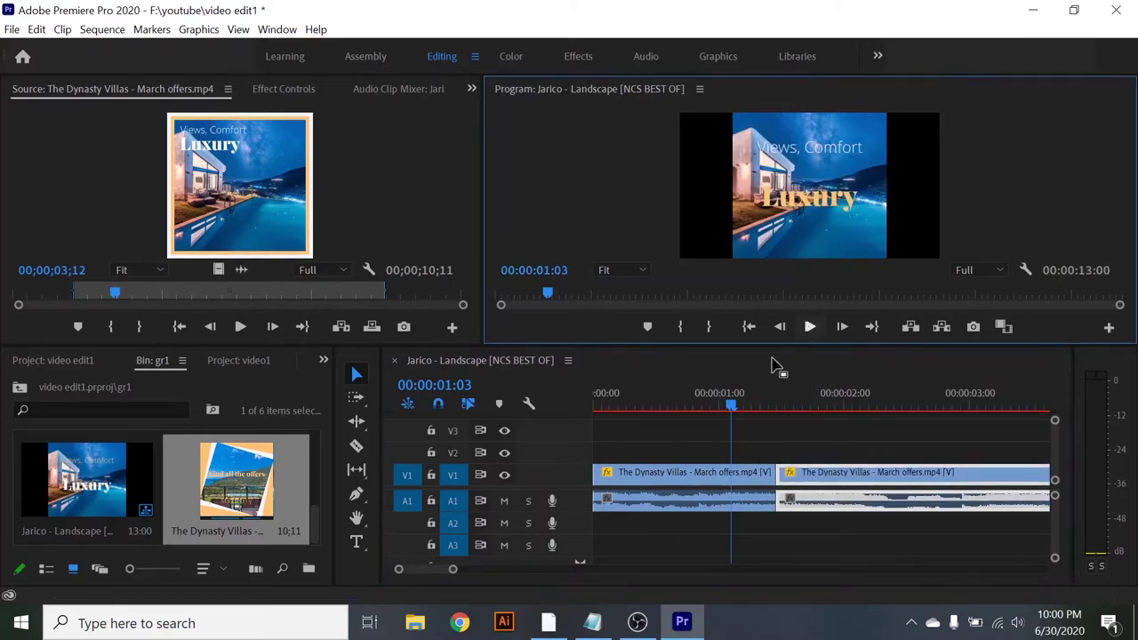
Play the sequence across the cut between the two clips to preview it
drag(756, 406, 769, 409)
click(810, 328)
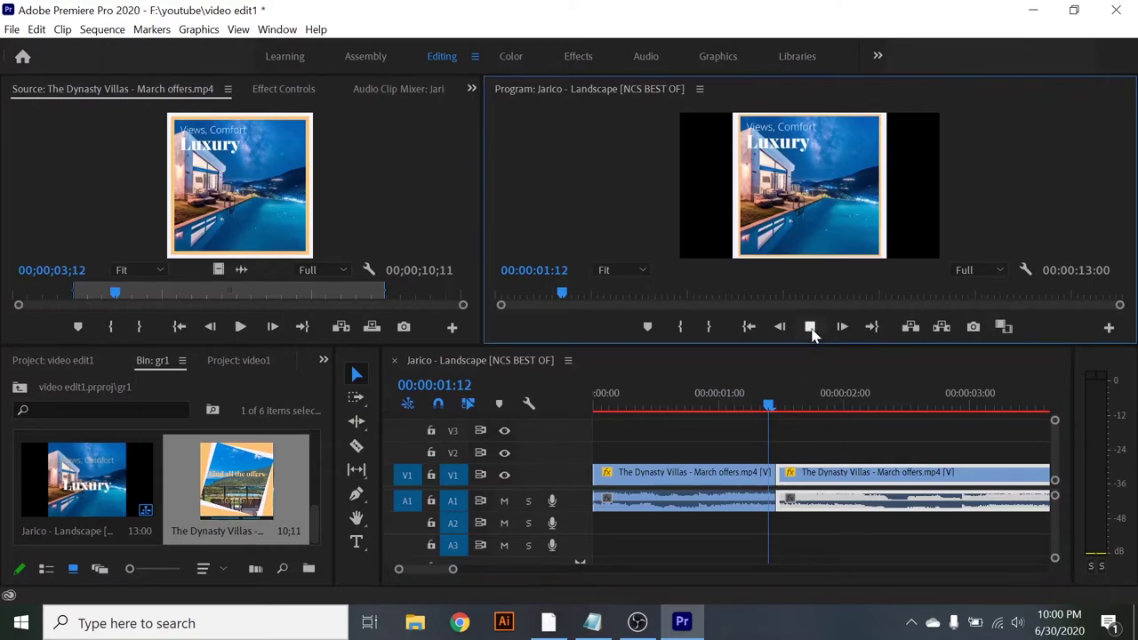
click(778, 409)
drag(453, 571, 525, 571)
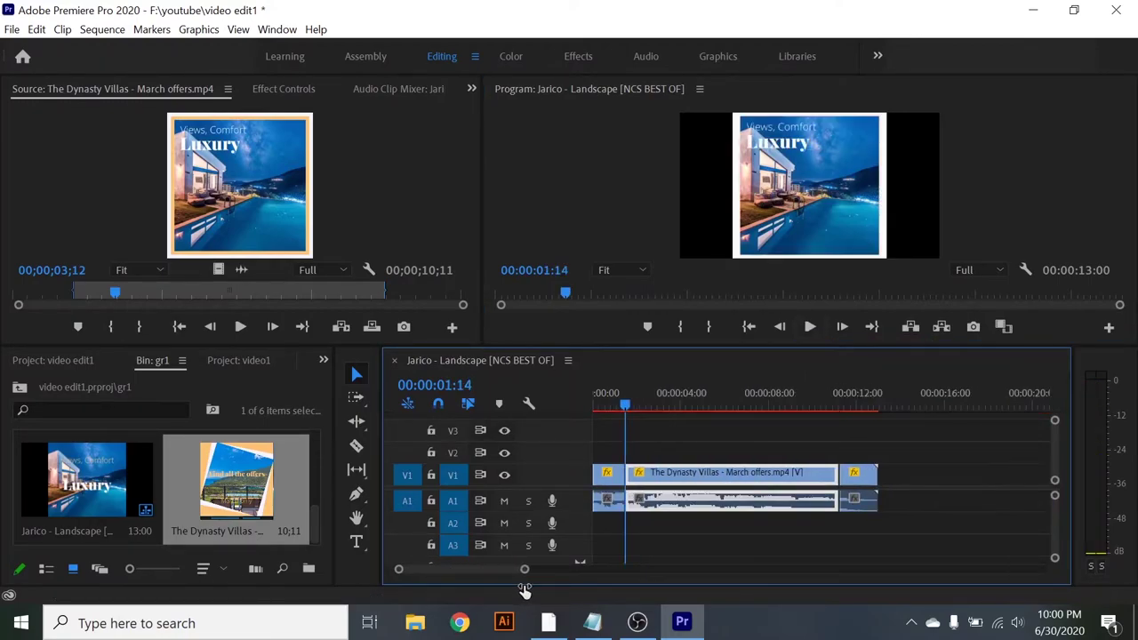
Delete the short clip at the sequence end and load the main clip into the Source Monitor
drag(841, 415, 859, 414)
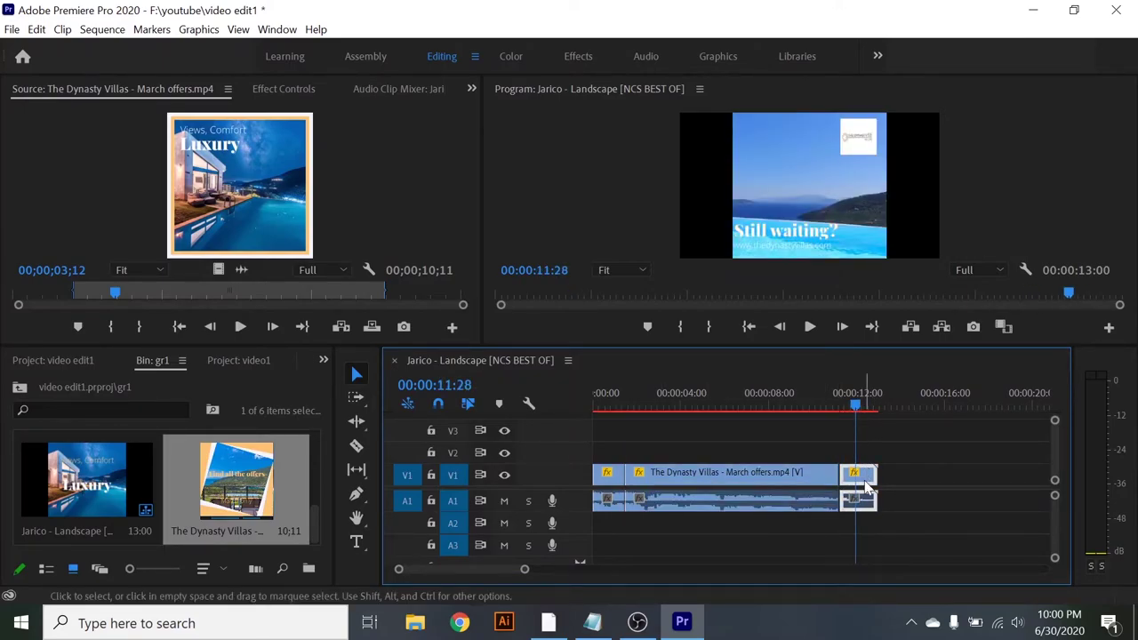
key(Delete)
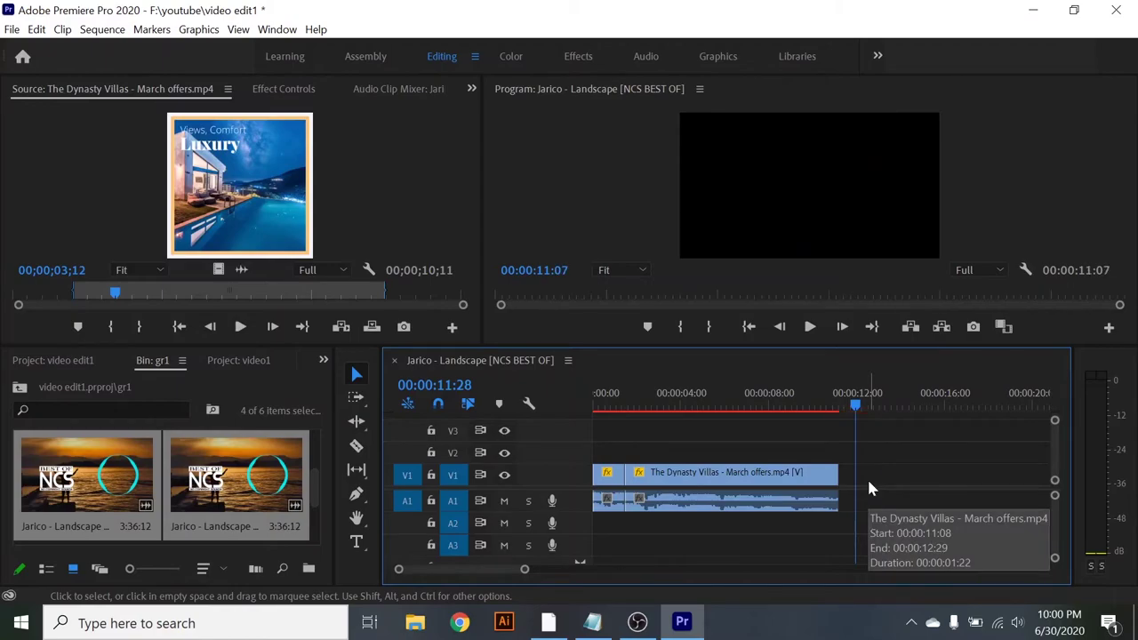
drag(856, 402, 701, 405)
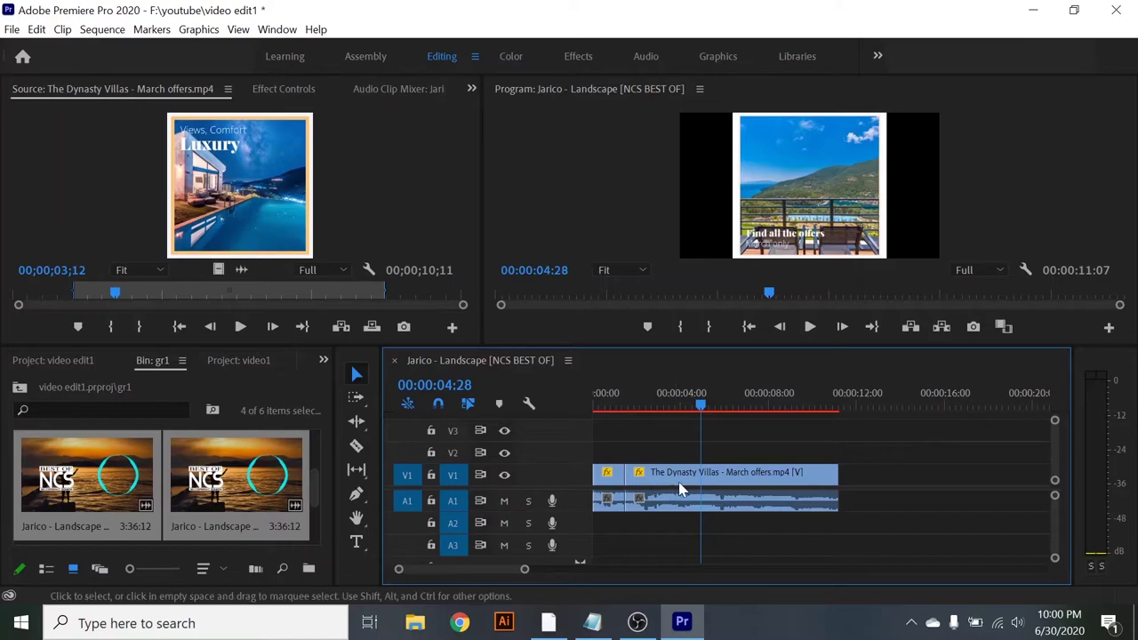
drag(573, 487, 566, 454)
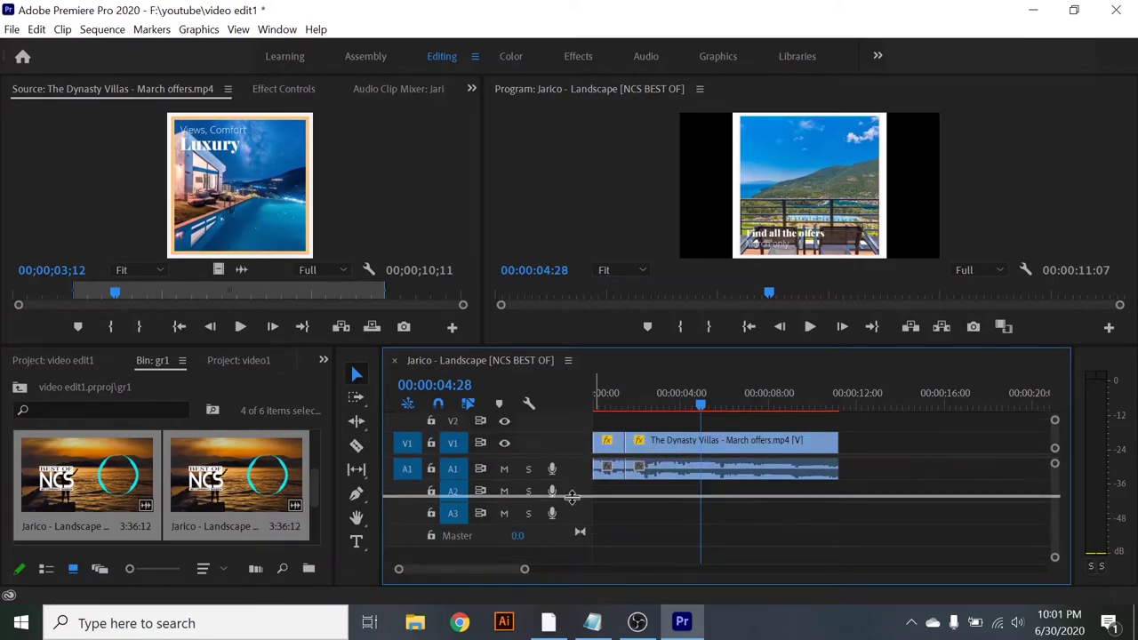
drag(567, 454, 569, 497)
double_click(747, 495)
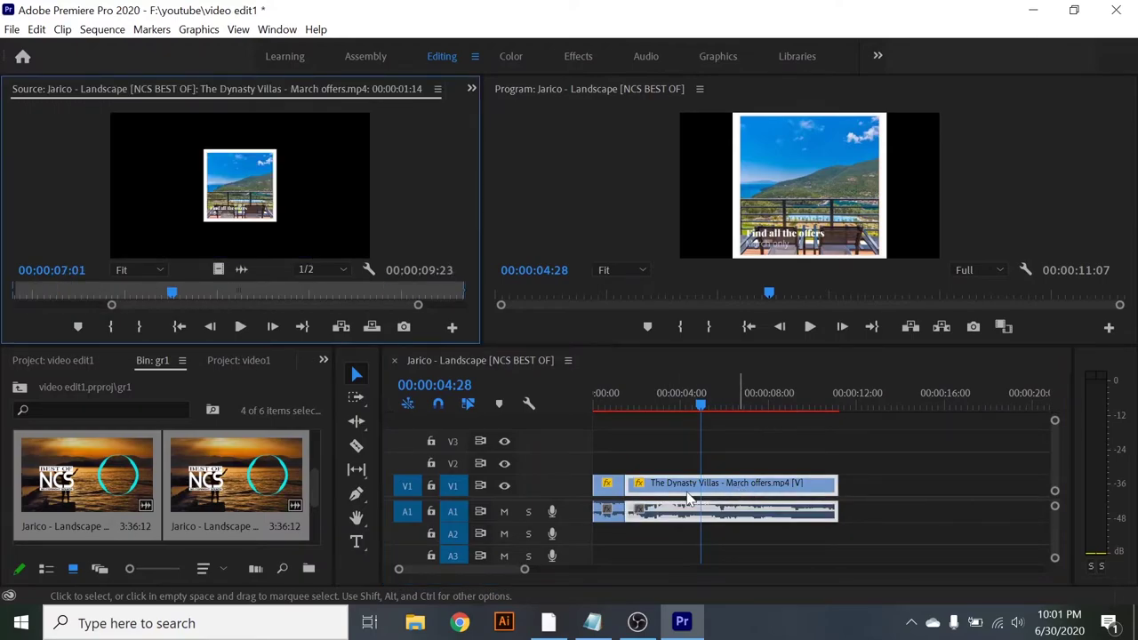
Delete the short opening clip and slide the Dynasty Villas clip to 00:00:00:00
key(Delete)
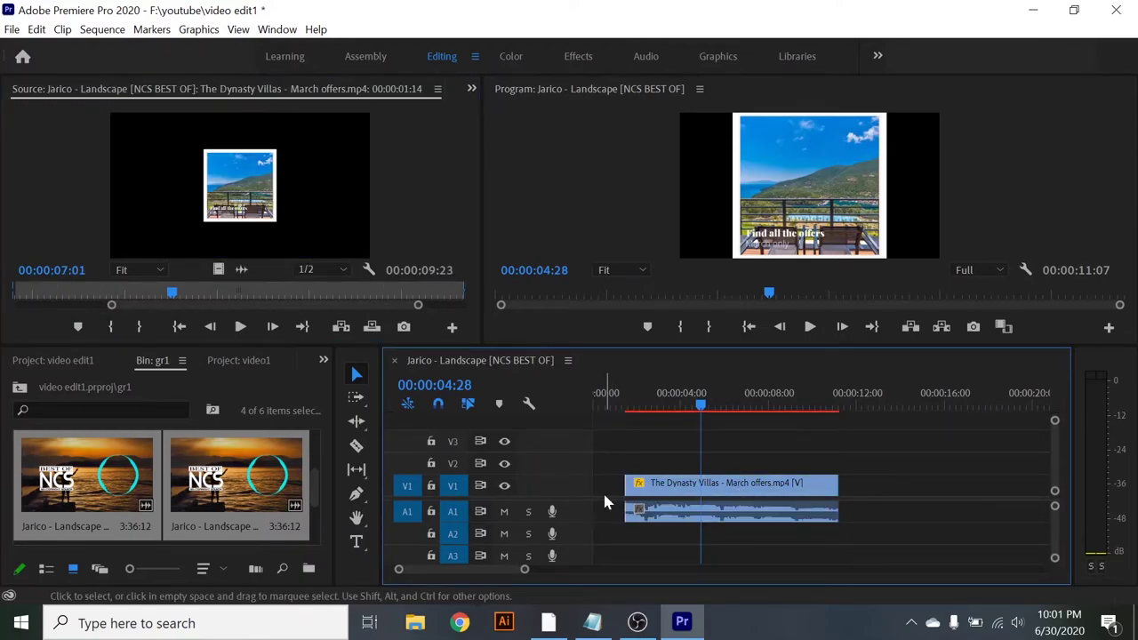
drag(779, 485, 712, 476)
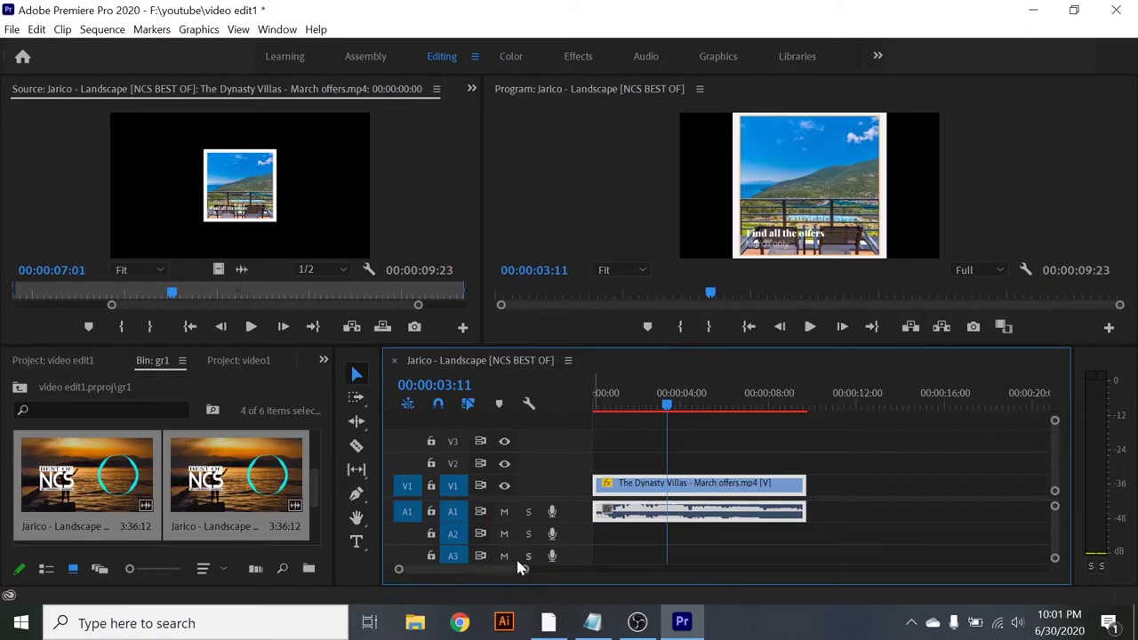
drag(524, 569, 474, 569)
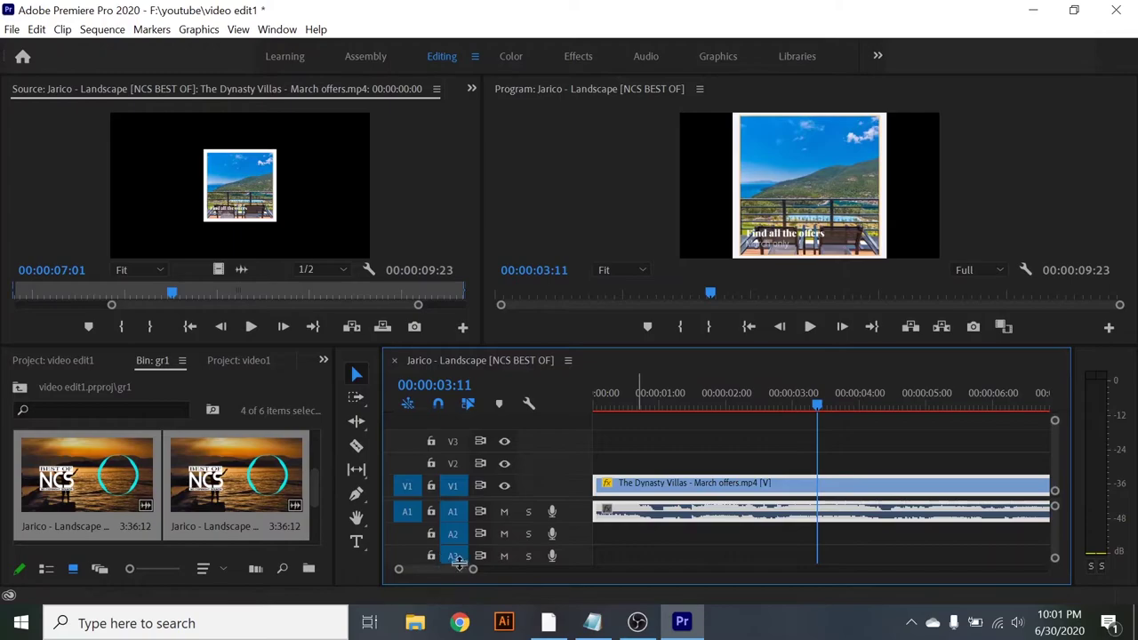
drag(470, 572, 505, 571)
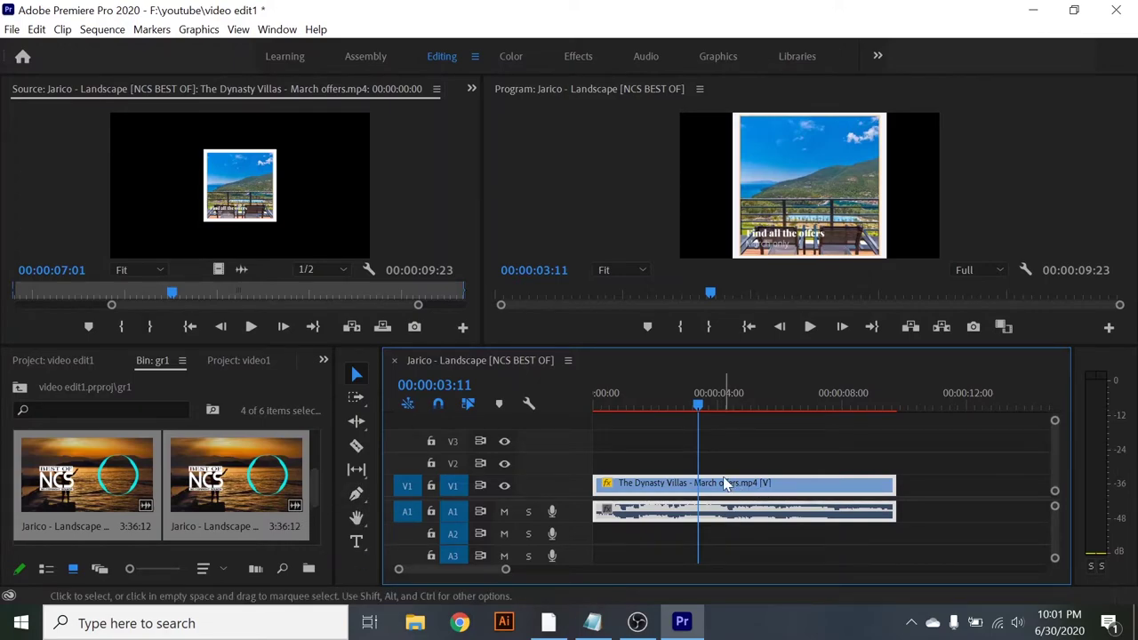
drag(722, 487, 765, 498)
right_click(742, 514)
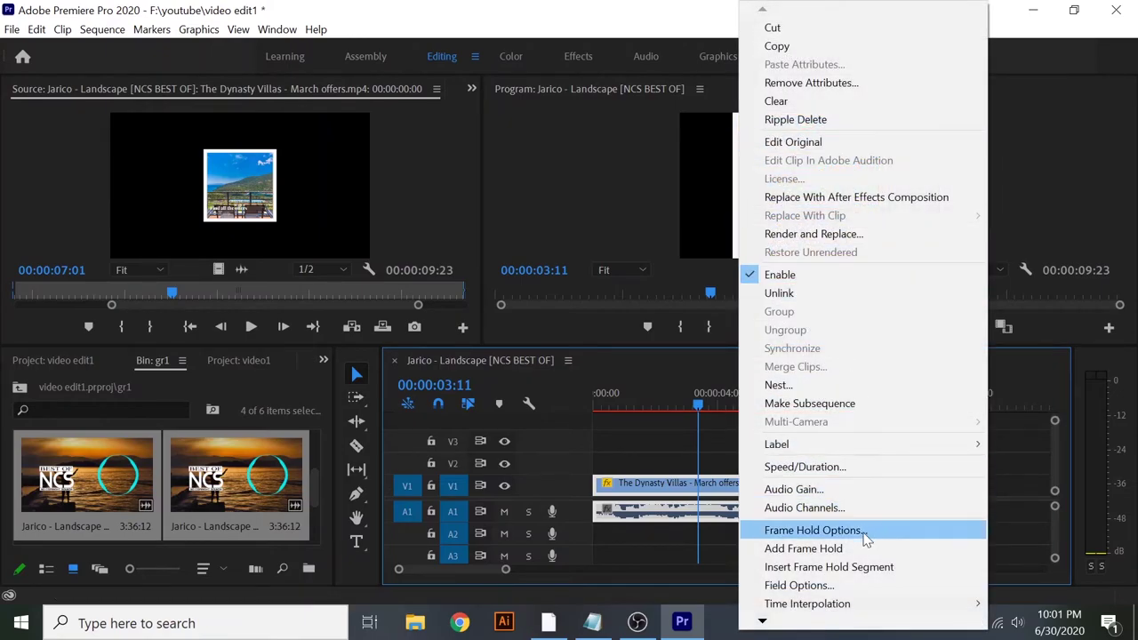
click(779, 294)
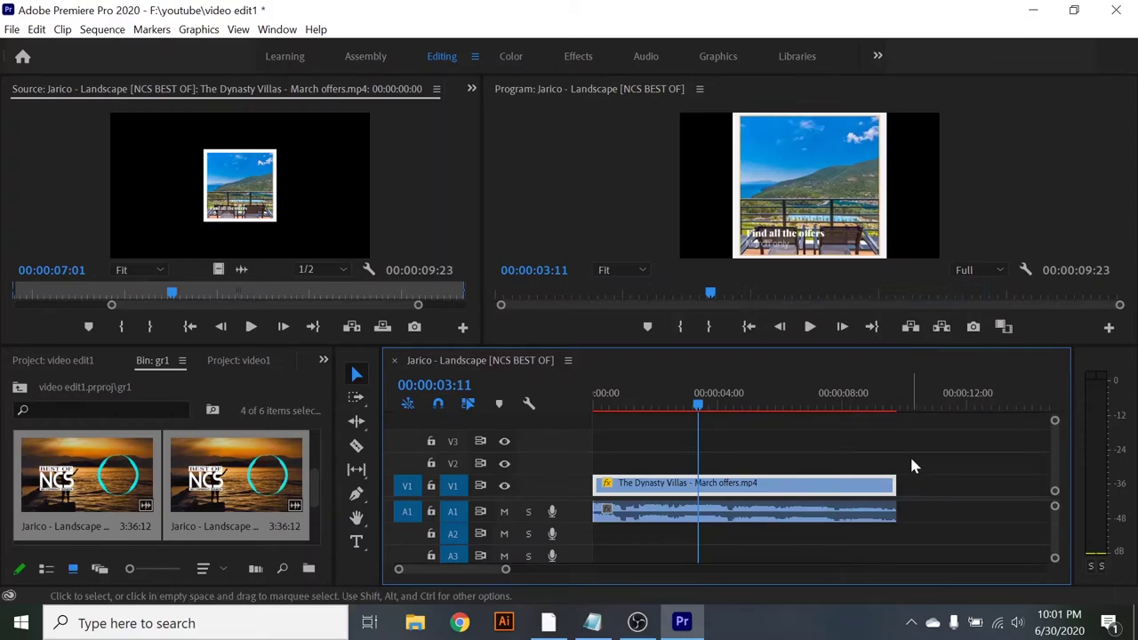
click(848, 491)
click(861, 517)
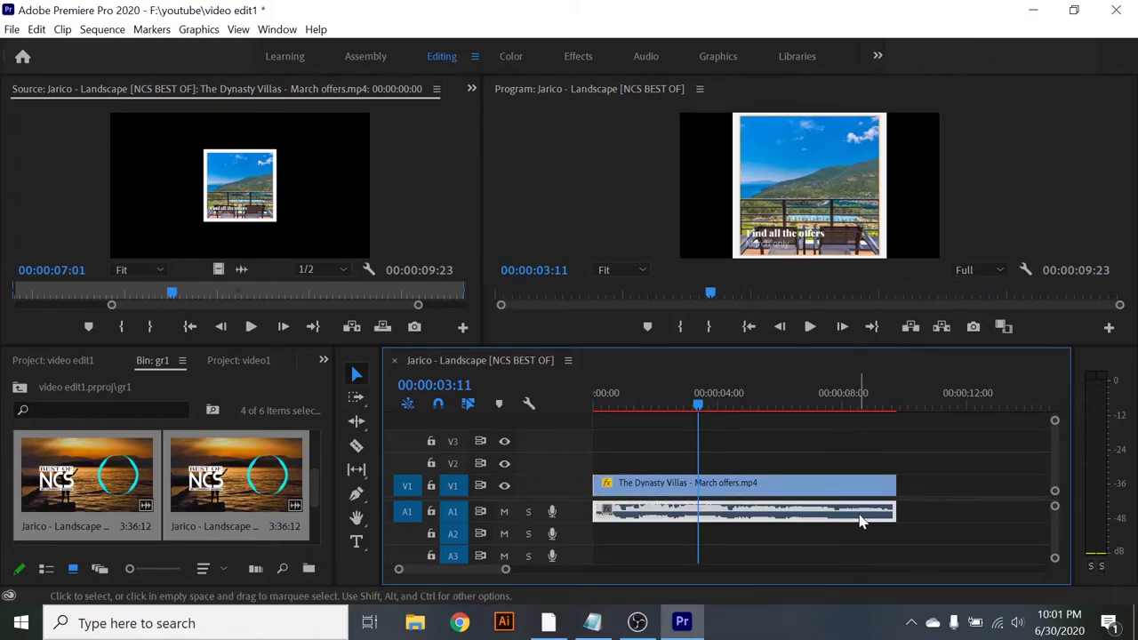
click(765, 485)
drag(720, 487, 825, 490)
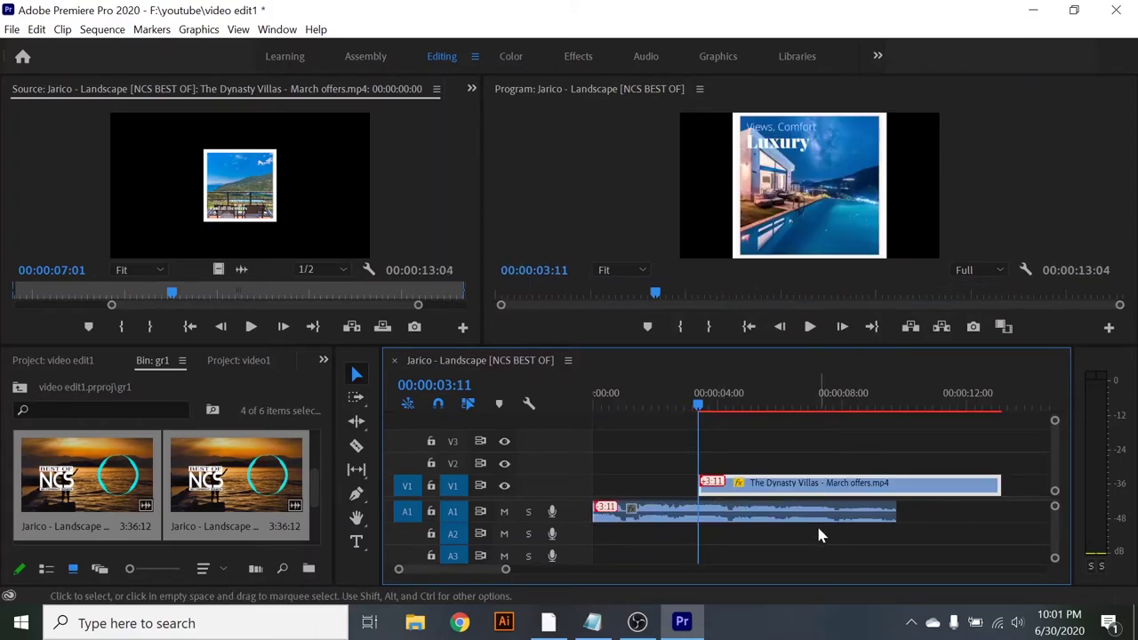
mouse_move(742, 525)
mouse_down()
mouse_move(819, 532)
mouse_move(660, 507)
mouse_up()
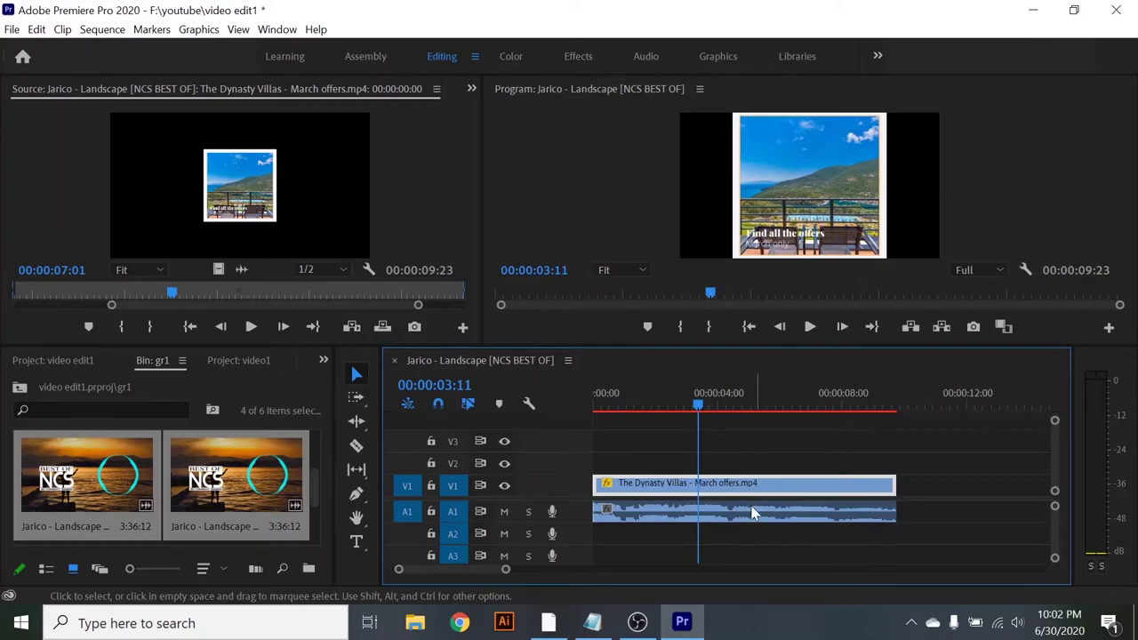
drag(856, 447, 827, 541)
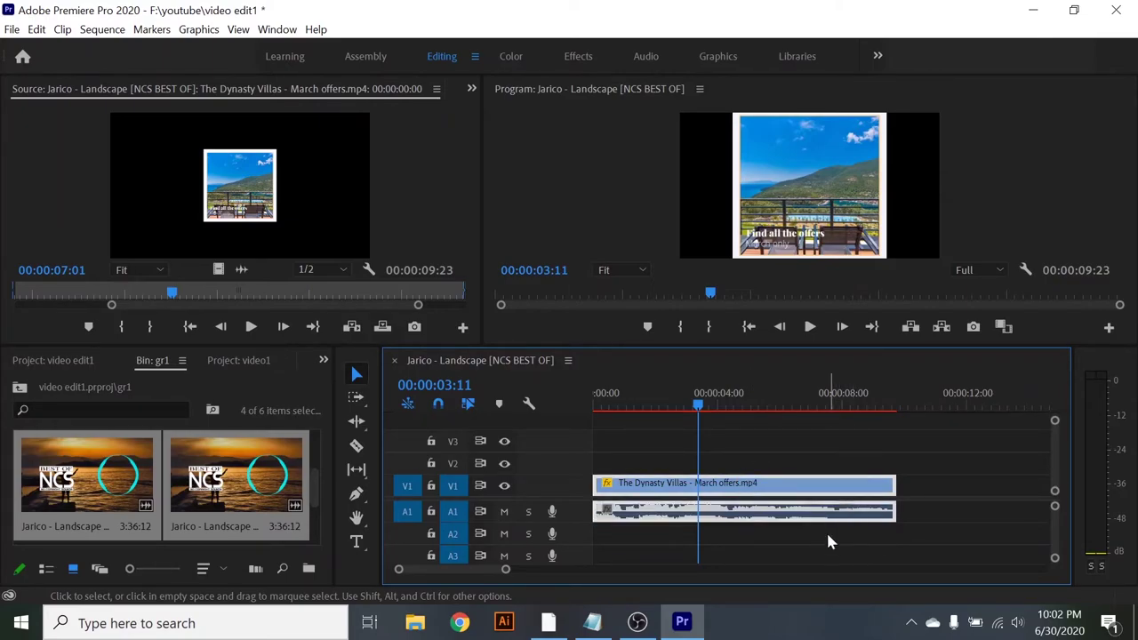
right_click(759, 496)
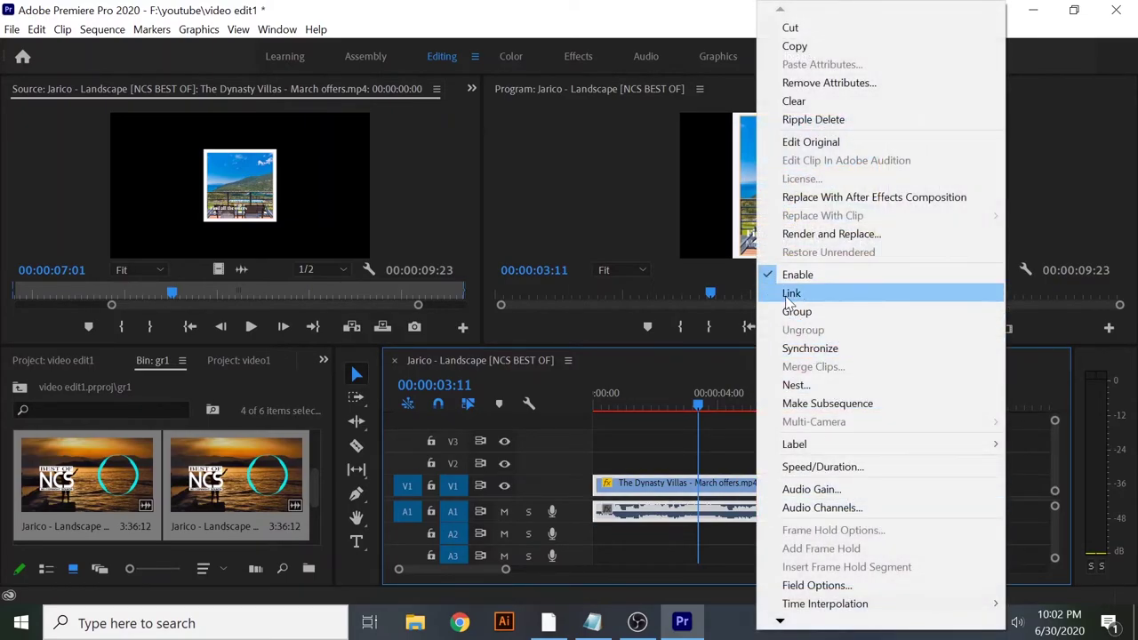
click(791, 293)
drag(803, 501, 765, 505)
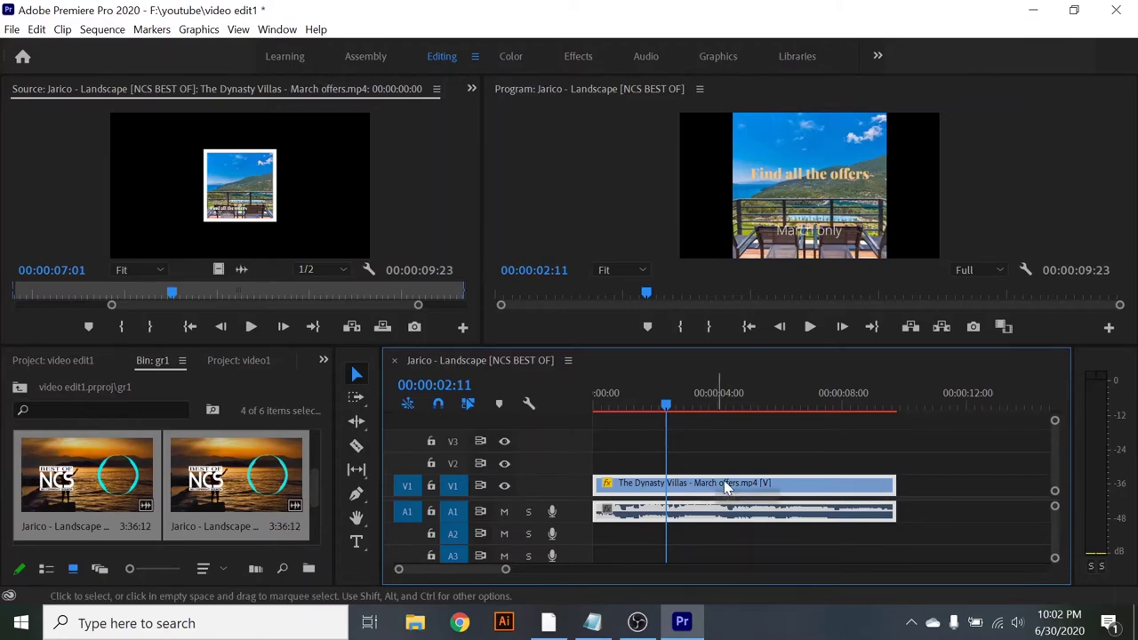
mouse_move(719, 486)
mouse_down()
mouse_move(763, 494)
mouse_move(707, 487)
mouse_up()
drag(664, 414, 656, 407)
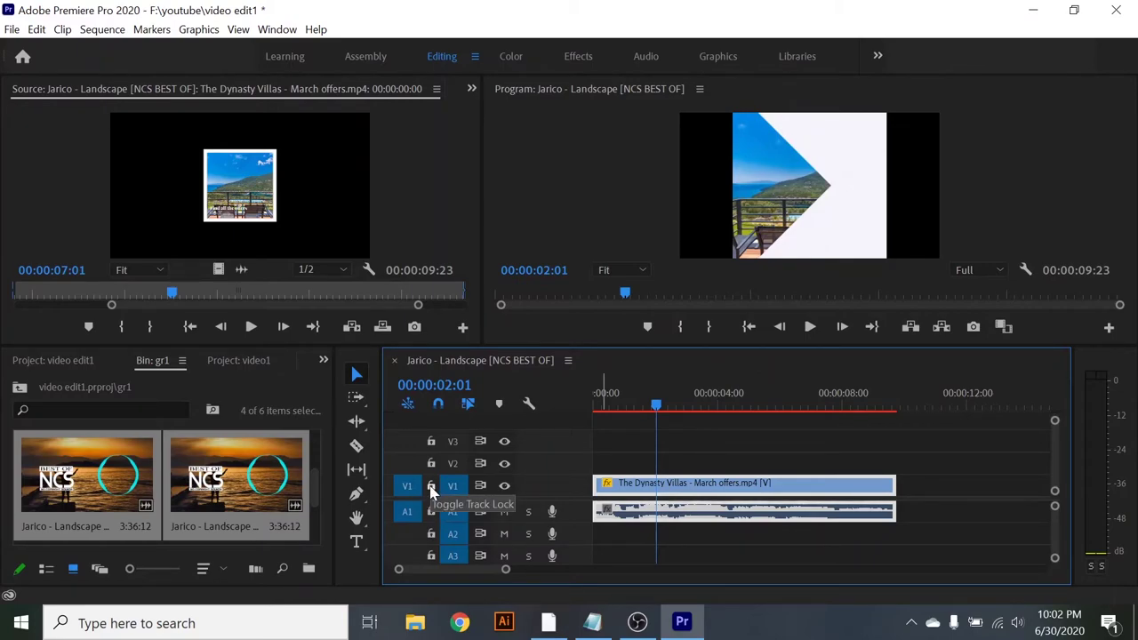
click(432, 487)
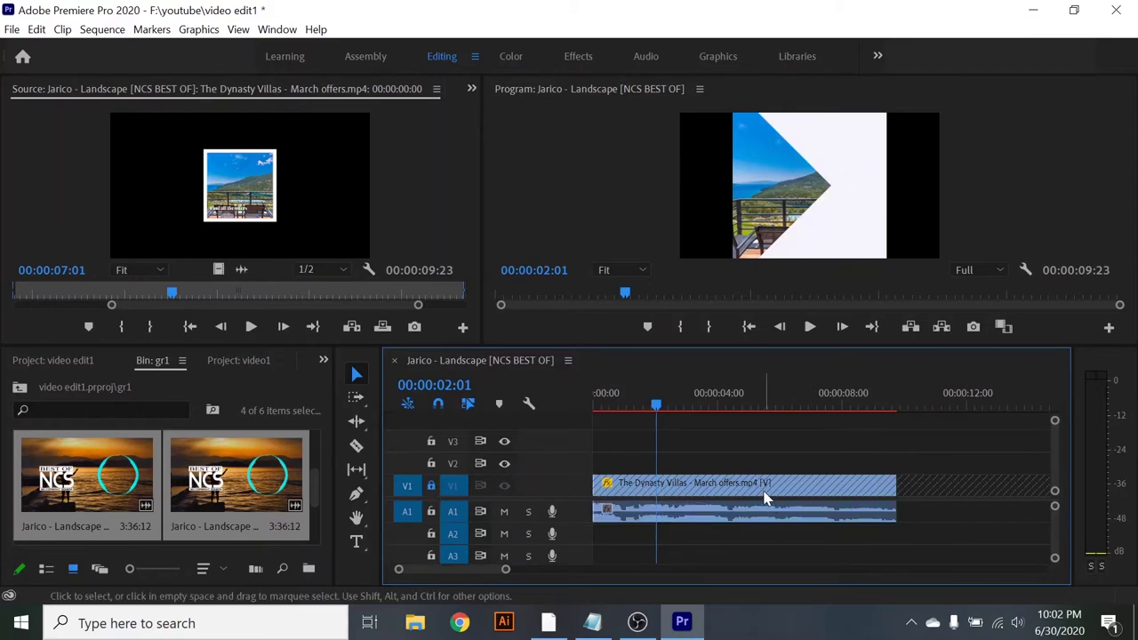
click(805, 494)
drag(793, 472, 934, 554)
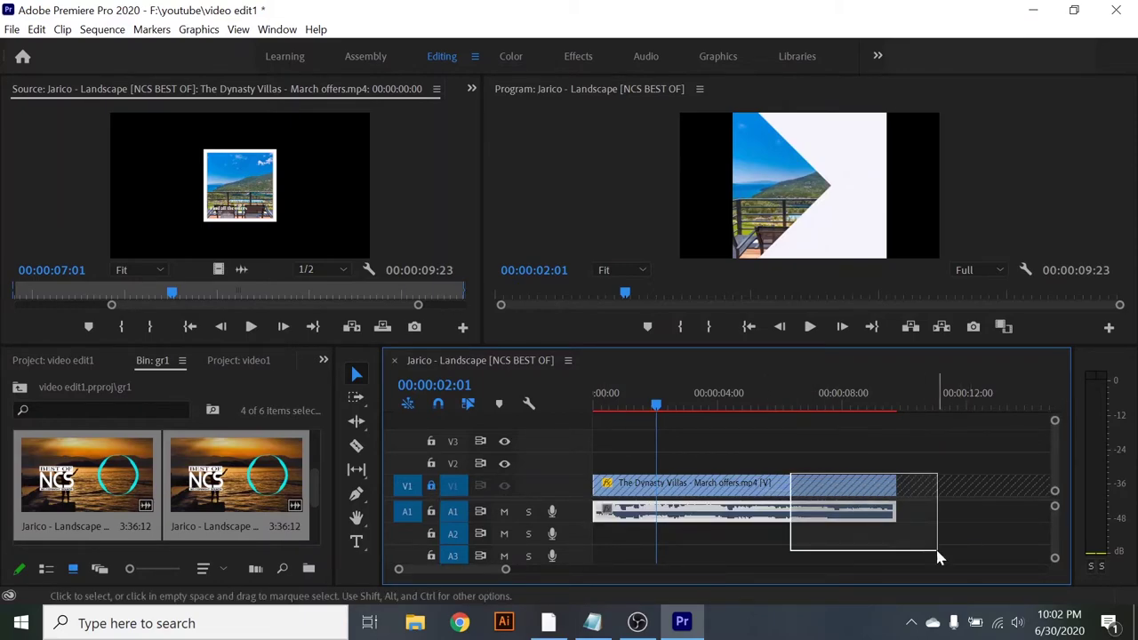
click(818, 444)
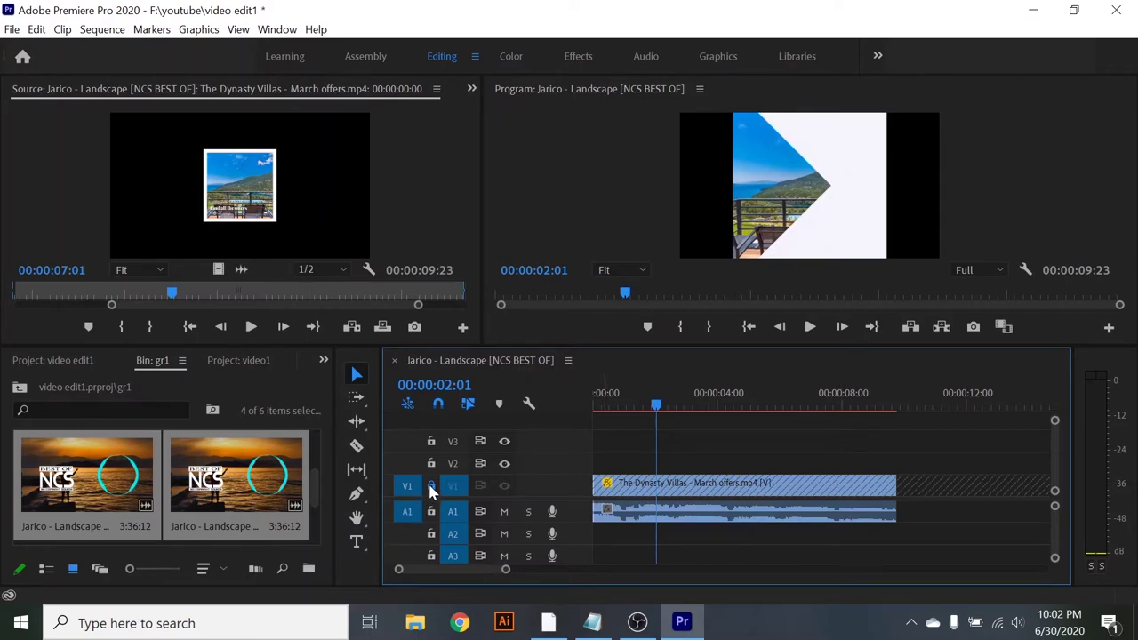
click(430, 487)
drag(656, 405, 689, 406)
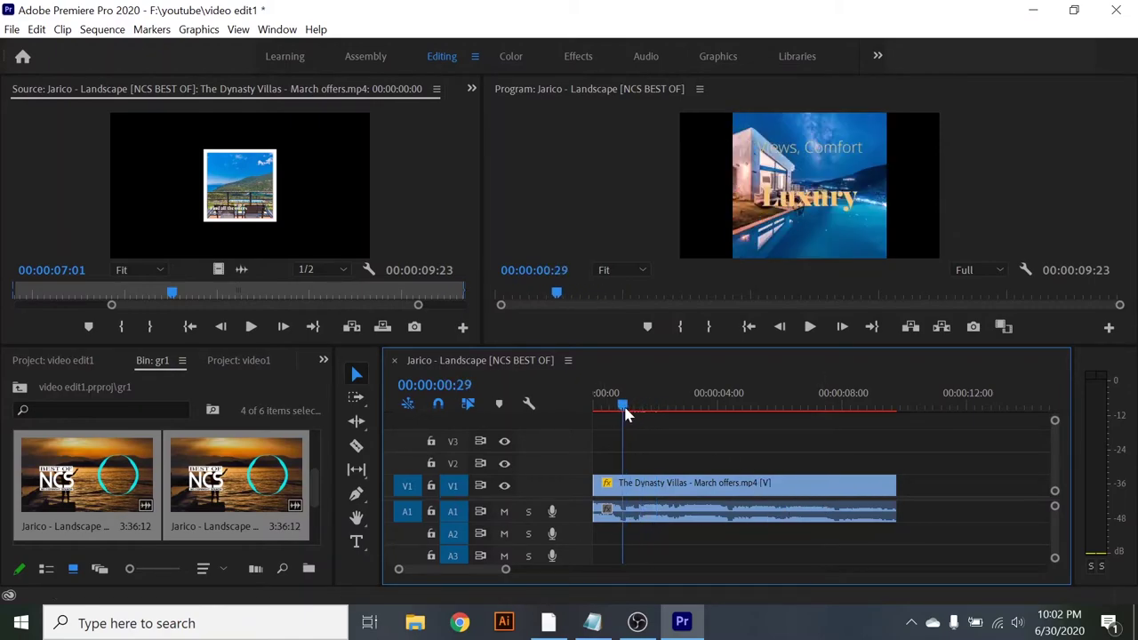
click(750, 488)
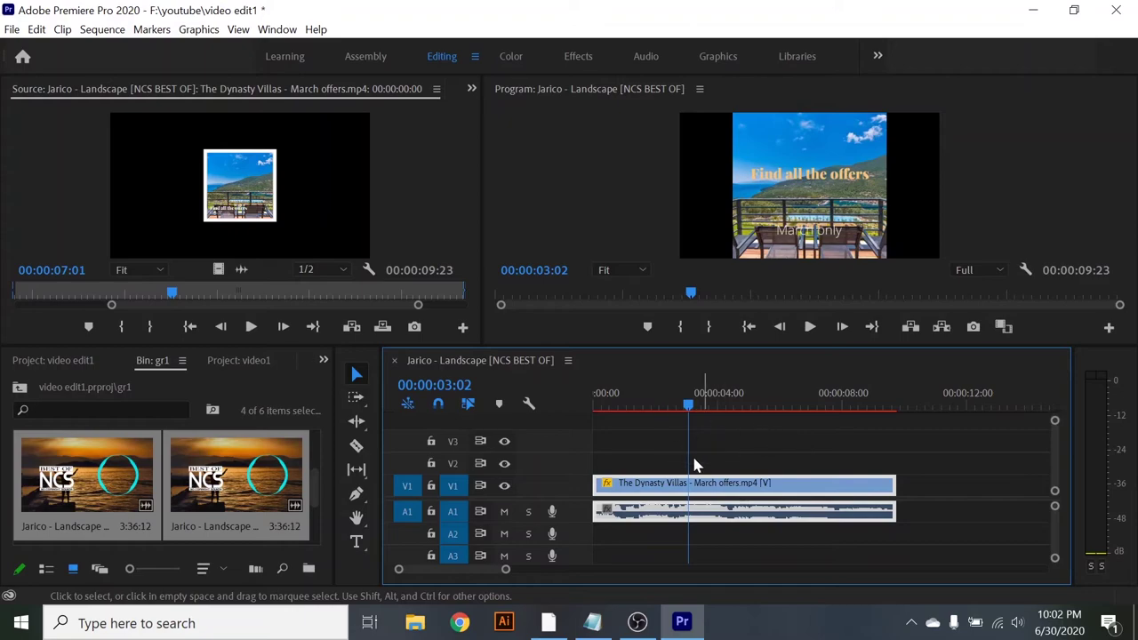
Check the audio by hiding V1 and muting A1, then unmute A1 at 00:00:06:01
click(505, 487)
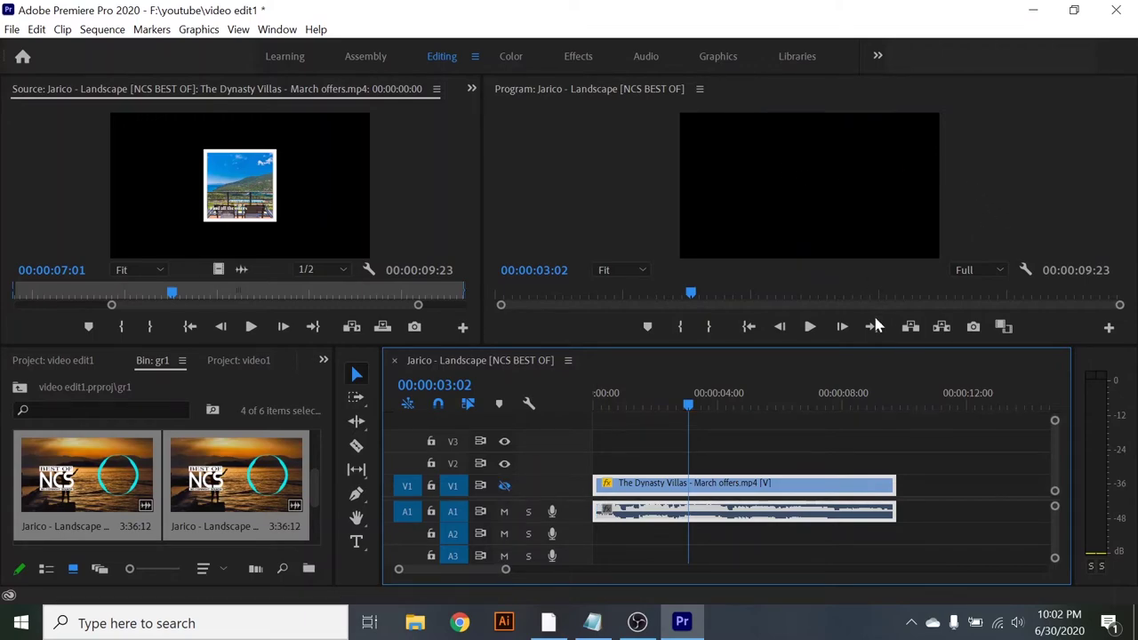
drag(688, 395, 678, 411)
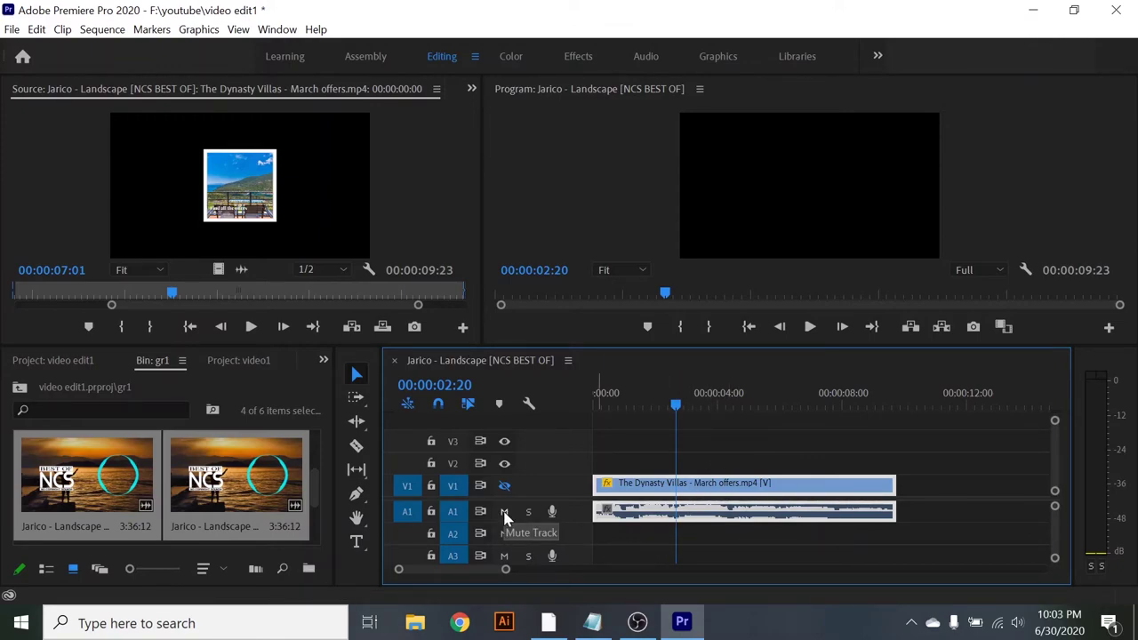
click(504, 514)
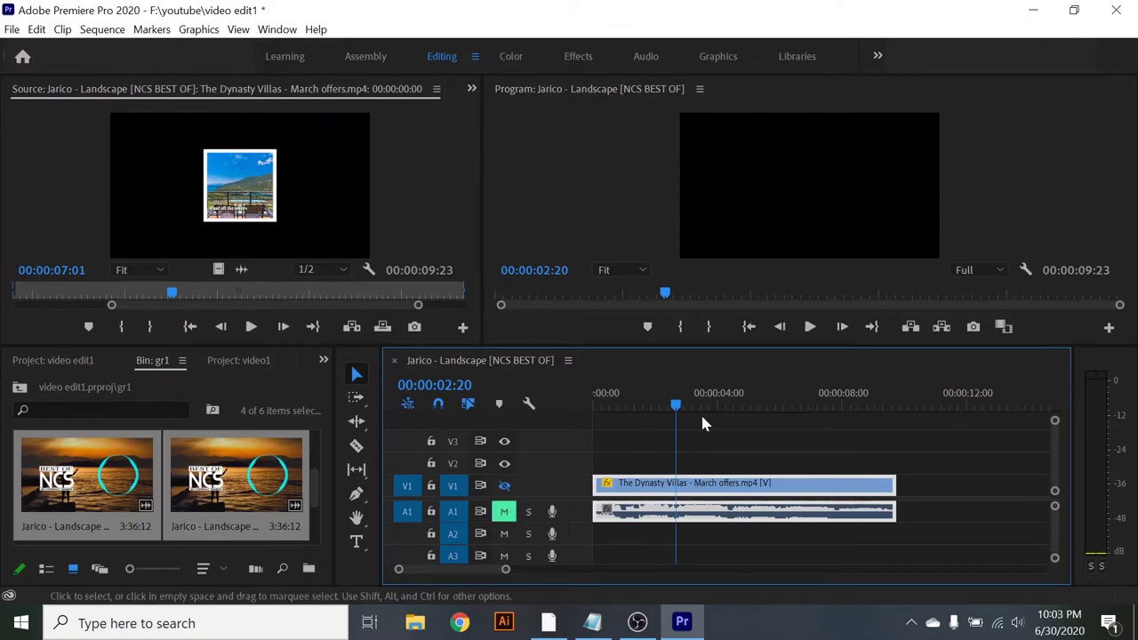
mouse_move(728, 406)
mouse_down()
mouse_move(766, 409)
mouse_move(779, 441)
mouse_up()
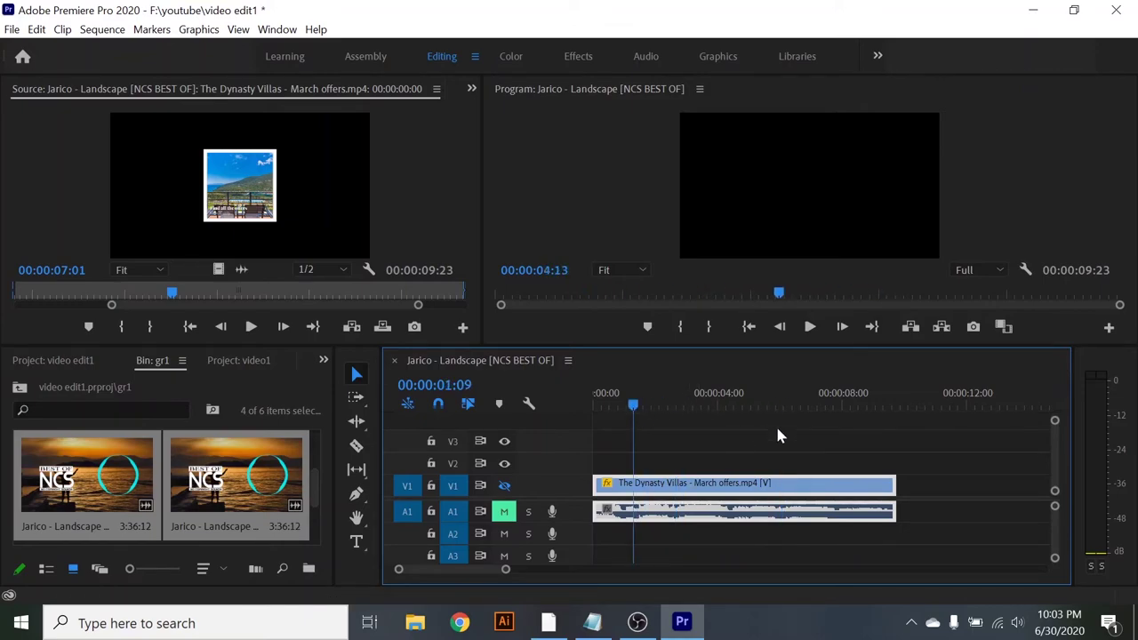
click(504, 514)
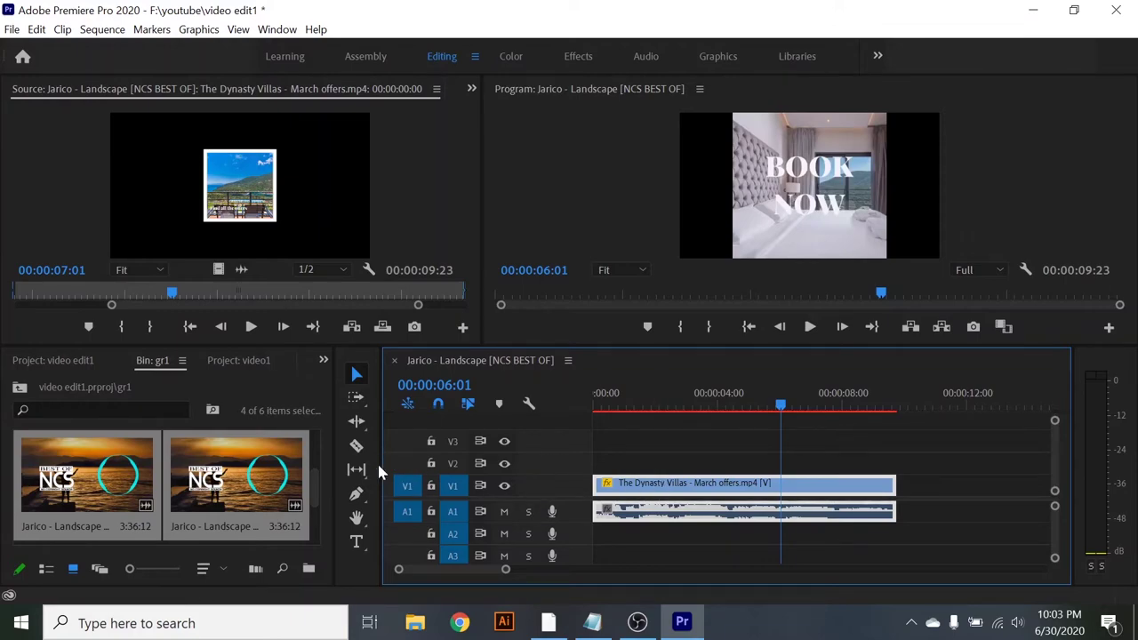
Widen and heighten the timeline, expand V1 and A1, and cue the playhead to 00:00:08:04
drag(379, 472, 150, 471)
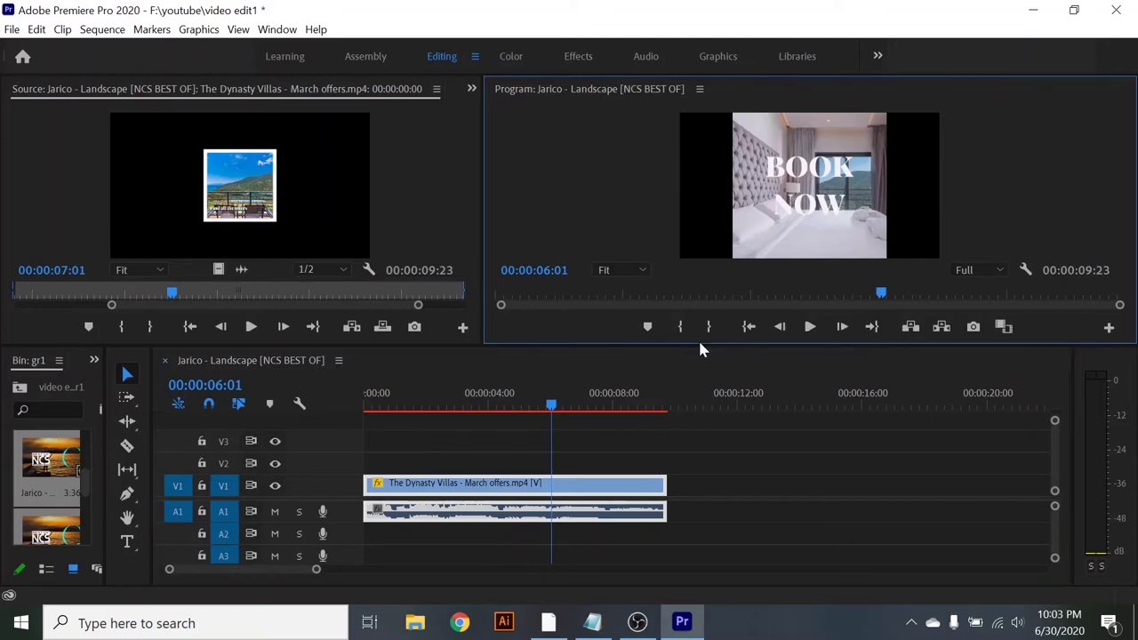
drag(698, 348, 698, 206)
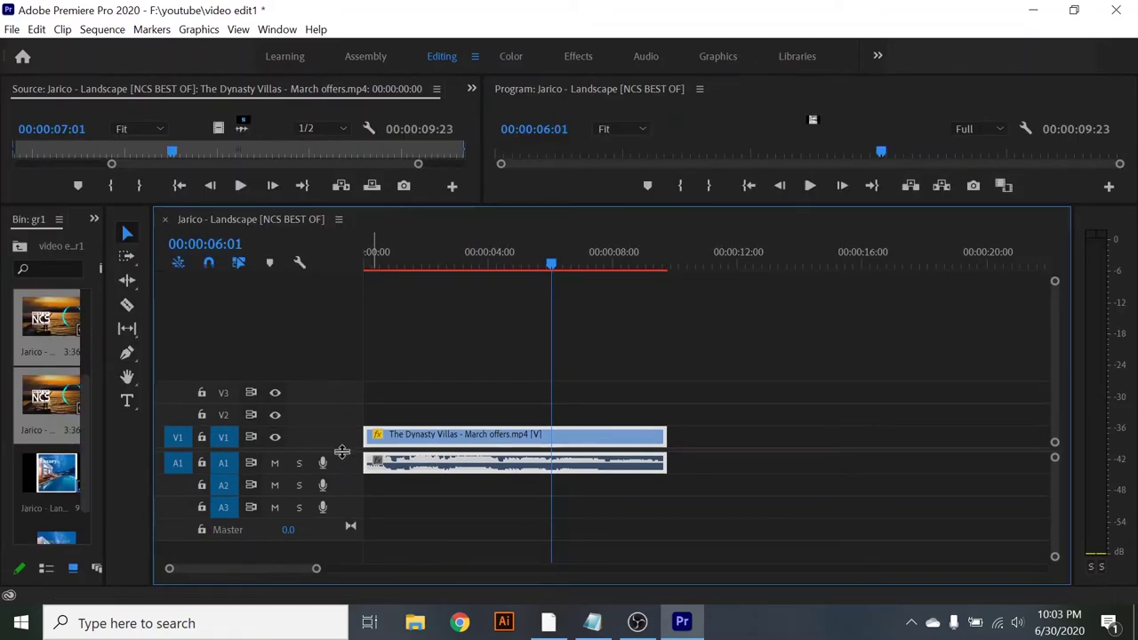
drag(343, 452, 342, 433)
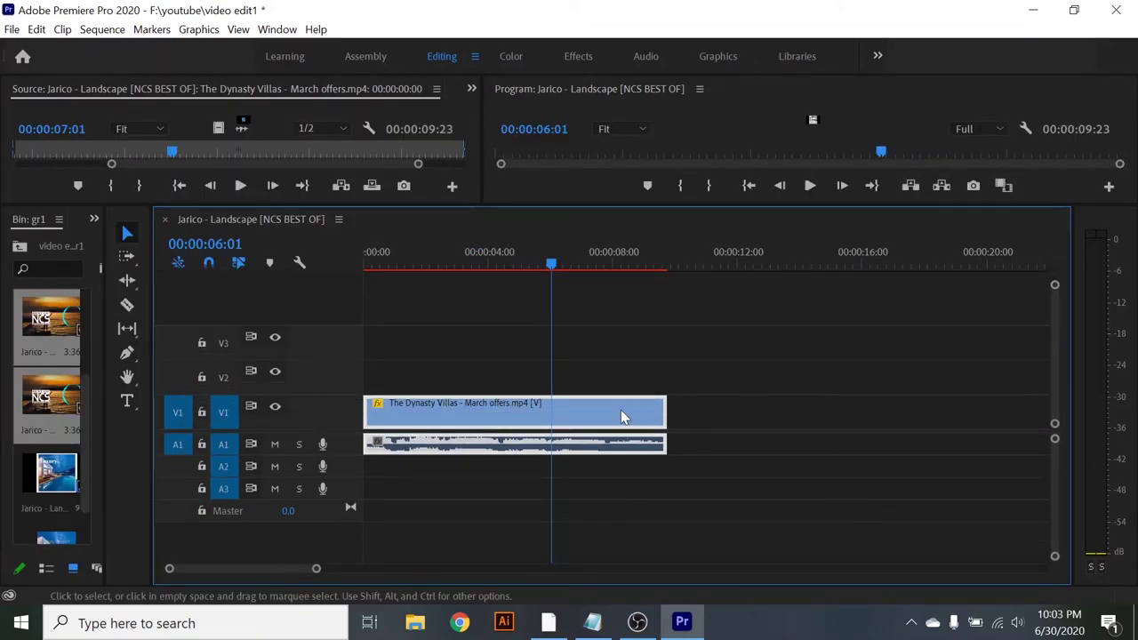
drag(1055, 286, 1054, 325)
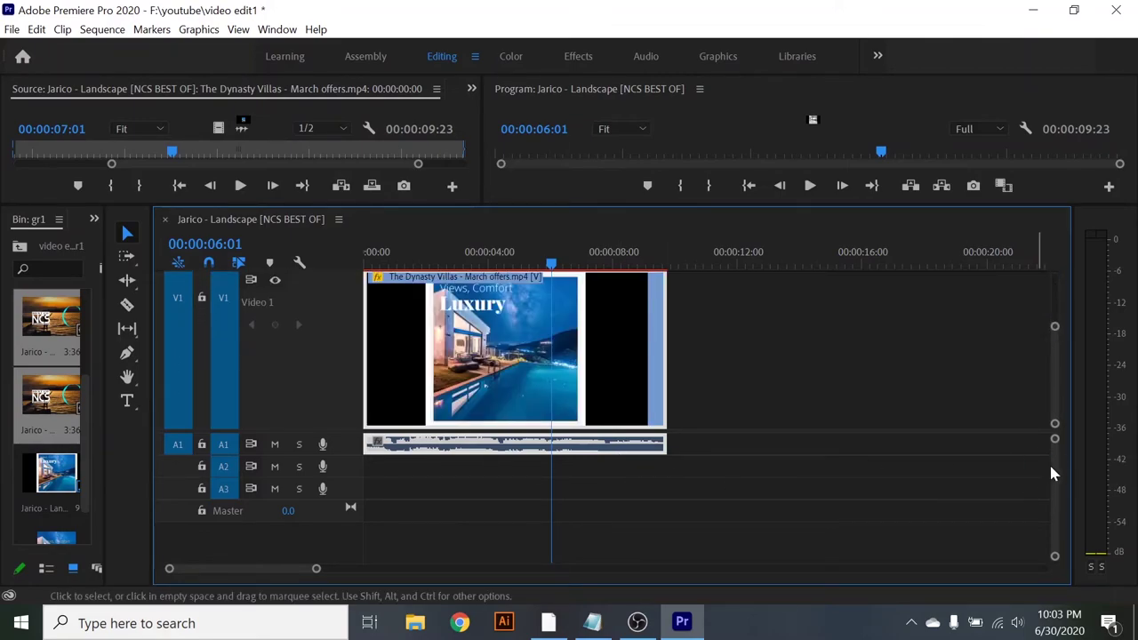
drag(1054, 443, 1054, 458)
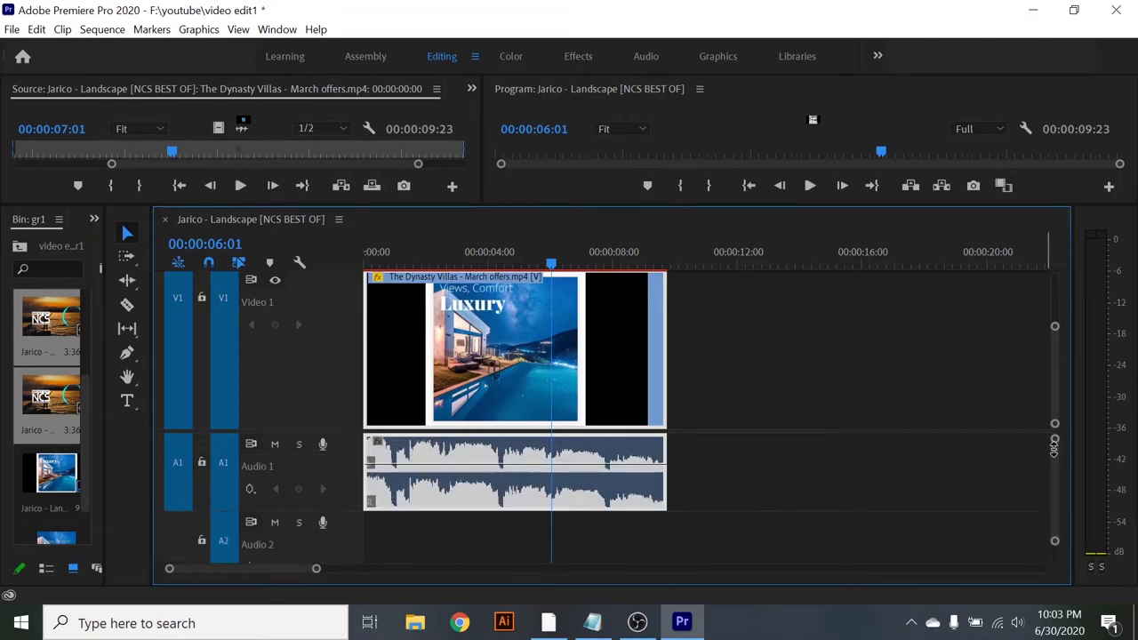
scroll(1053, 471, down, 1)
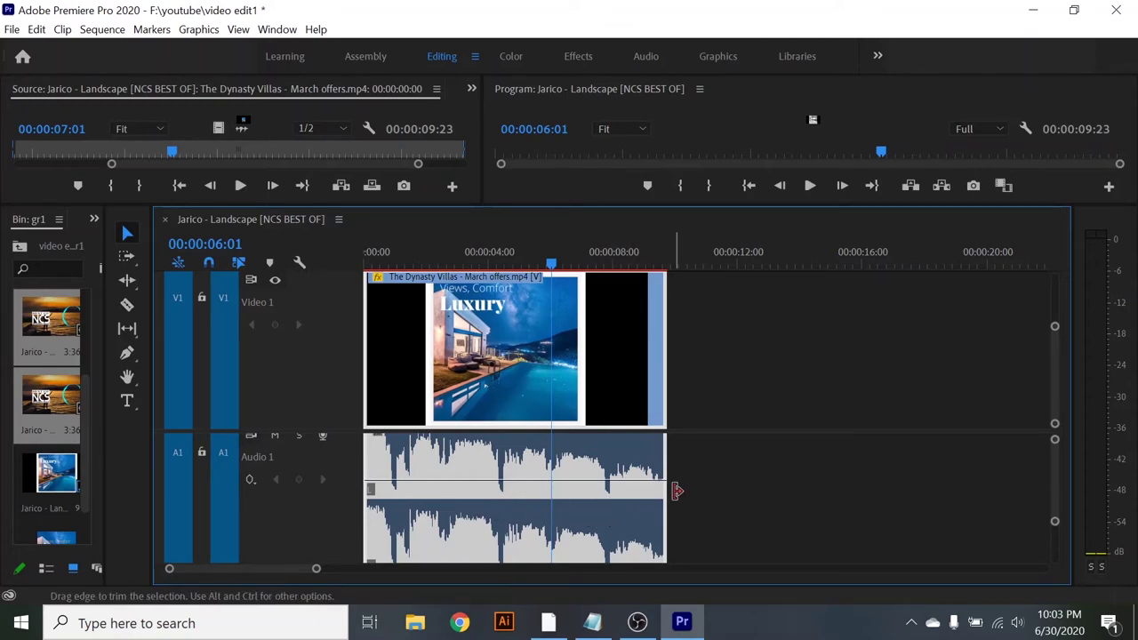
drag(552, 267, 617, 298)
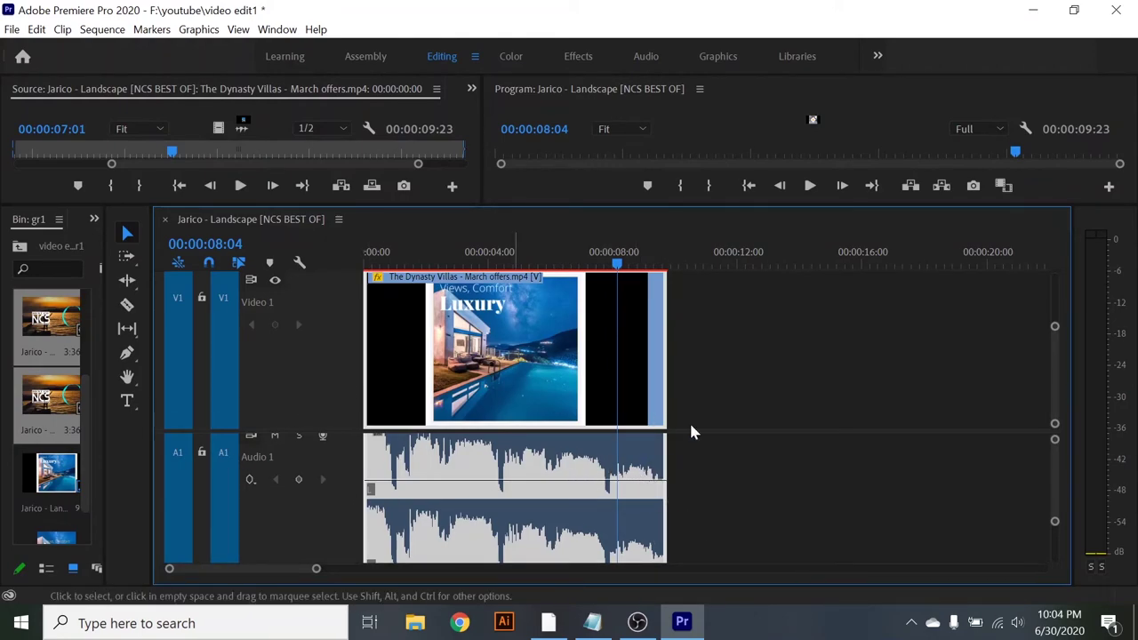
Add Pen-tool volume keyframes on A1 near 8 s and at the clip end, dropping the end keyframe to -49.3 dB
click(127, 353)
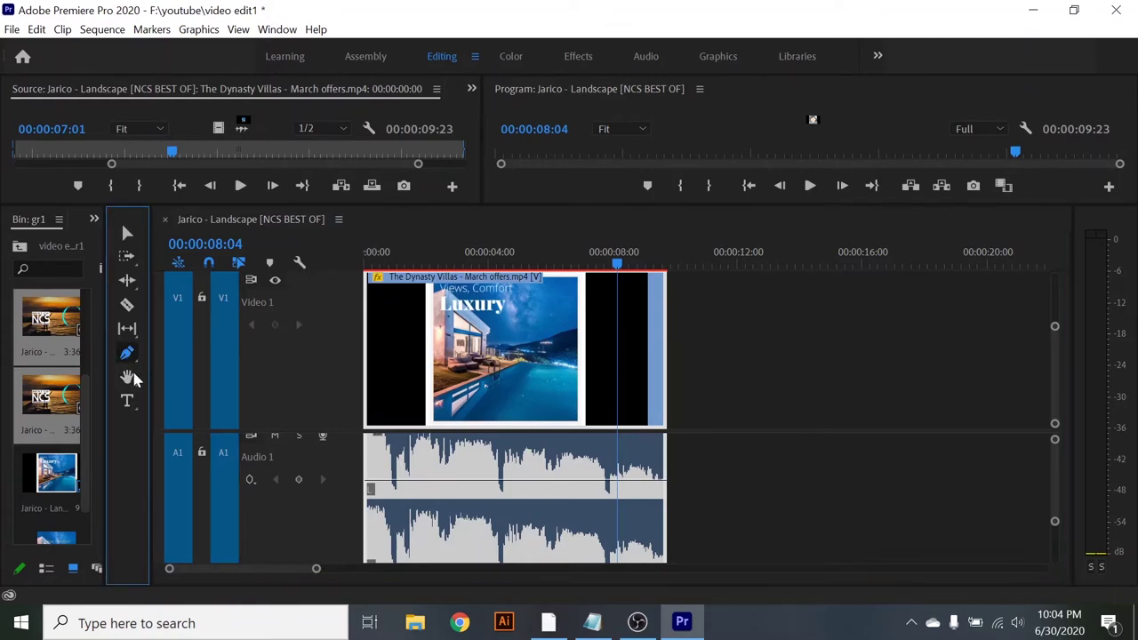
click(620, 481)
click(668, 483)
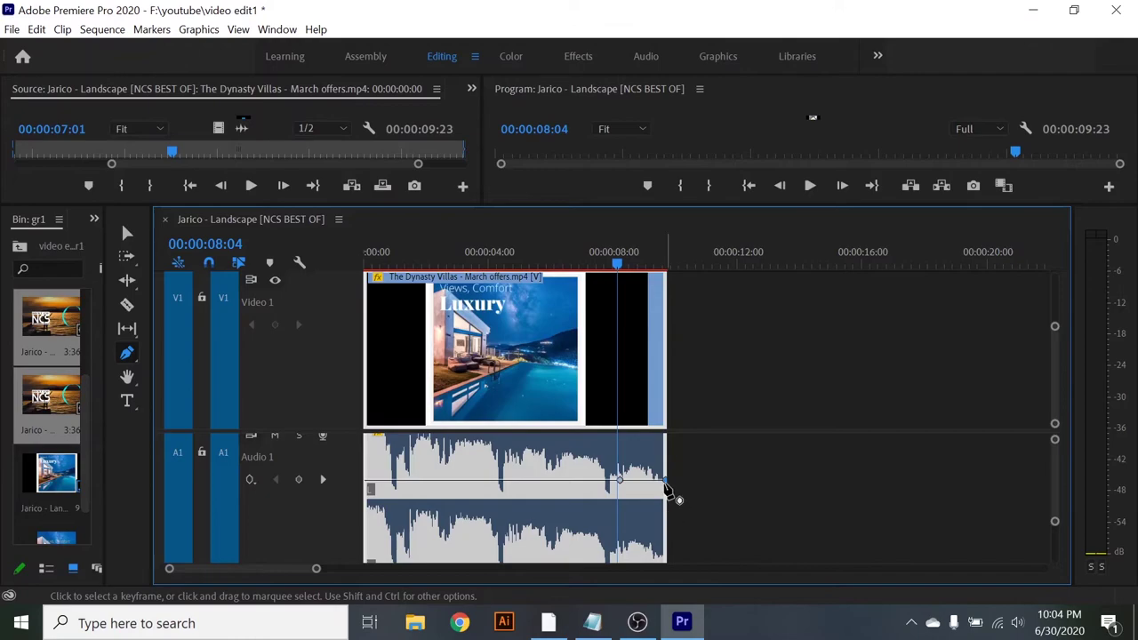
drag(670, 483, 662, 558)
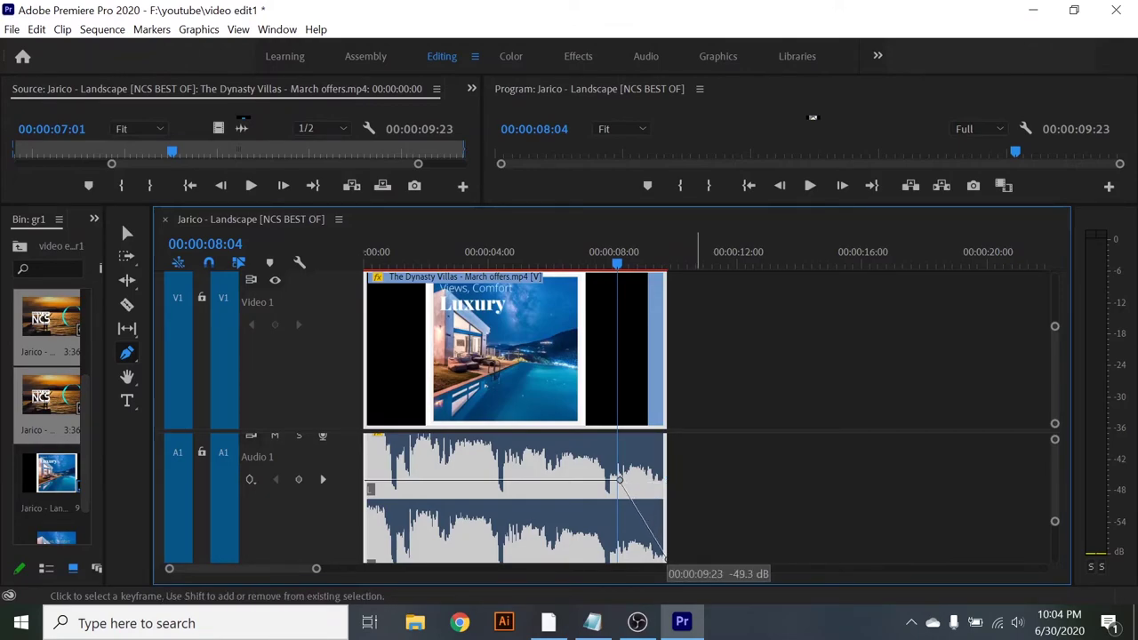
Play from about 00:00:07:29 to the sequence end to preview the audio fade-out
drag(612, 276, 595, 266)
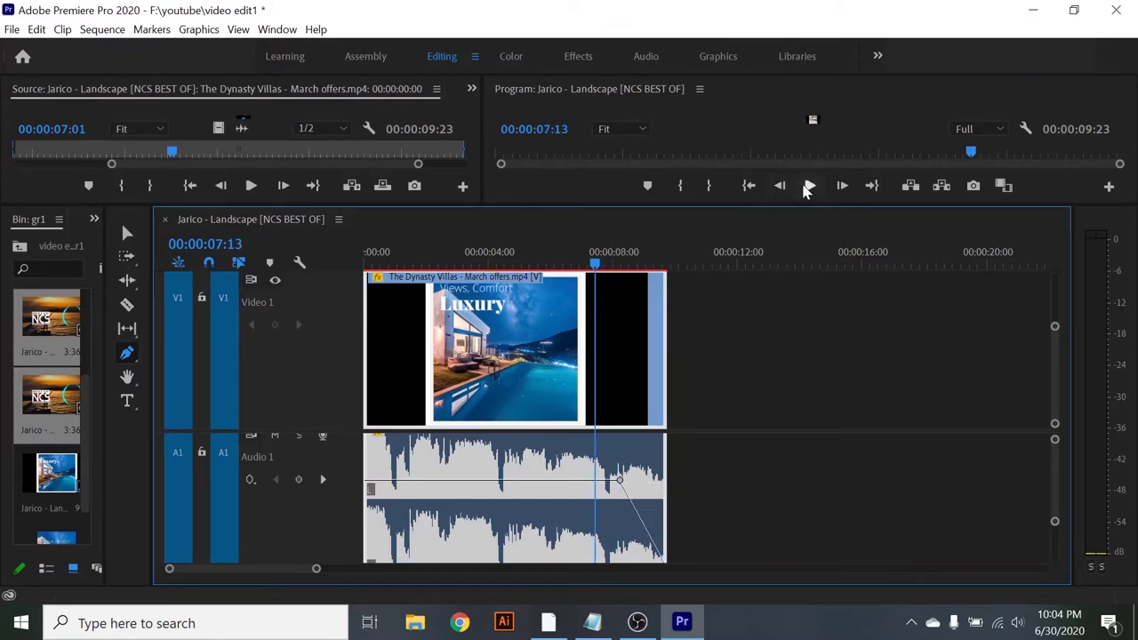
click(614, 272)
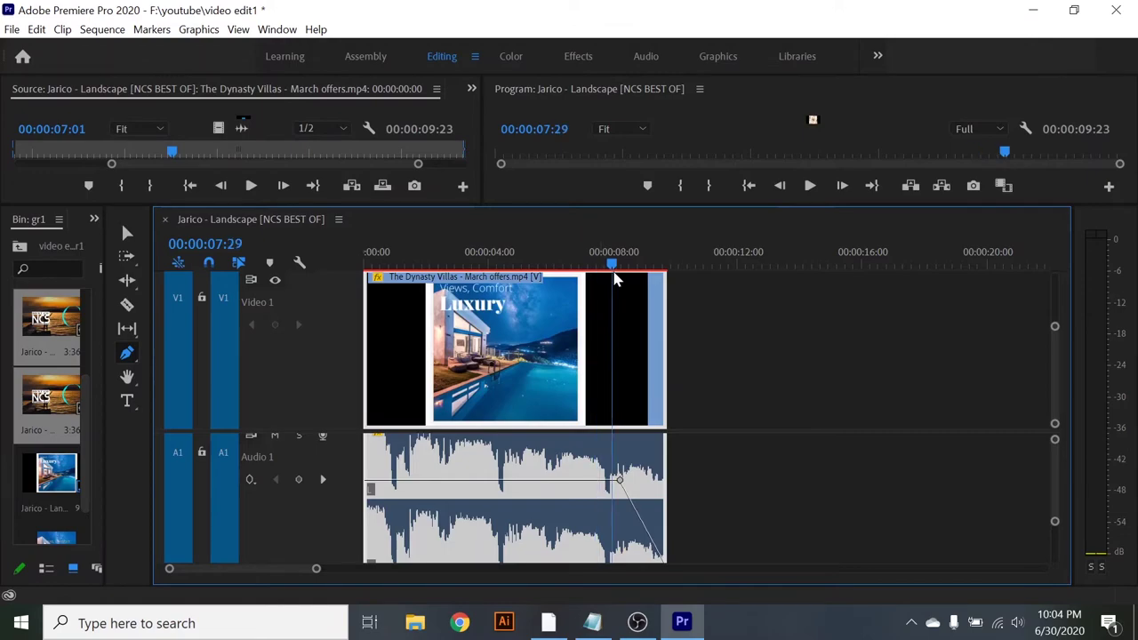
click(804, 187)
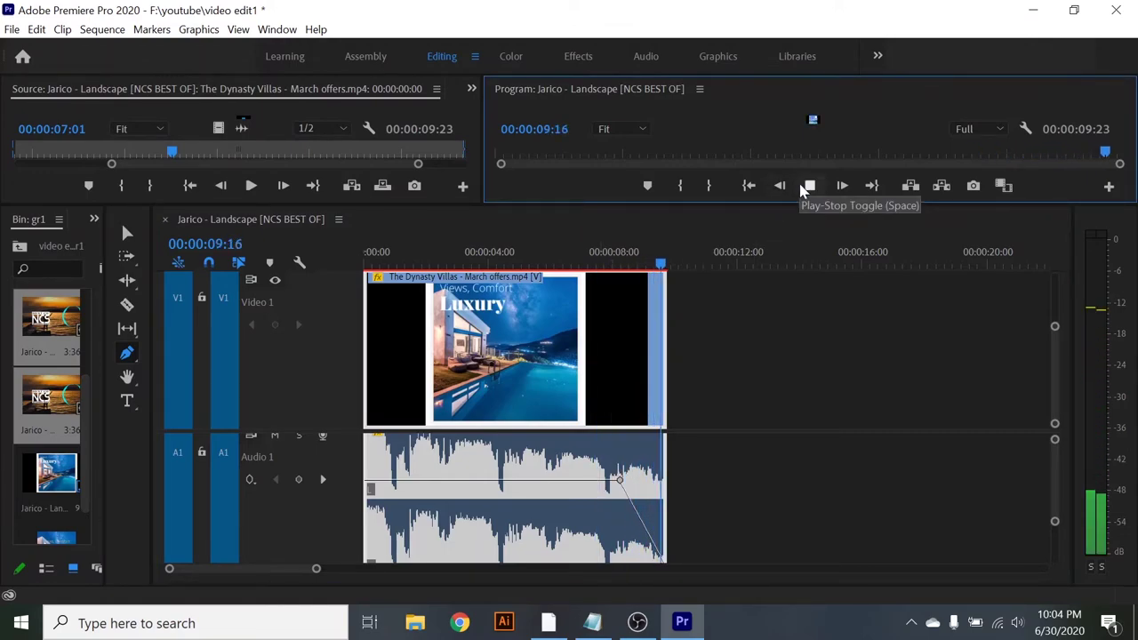
click(665, 267)
drag(667, 272, 642, 266)
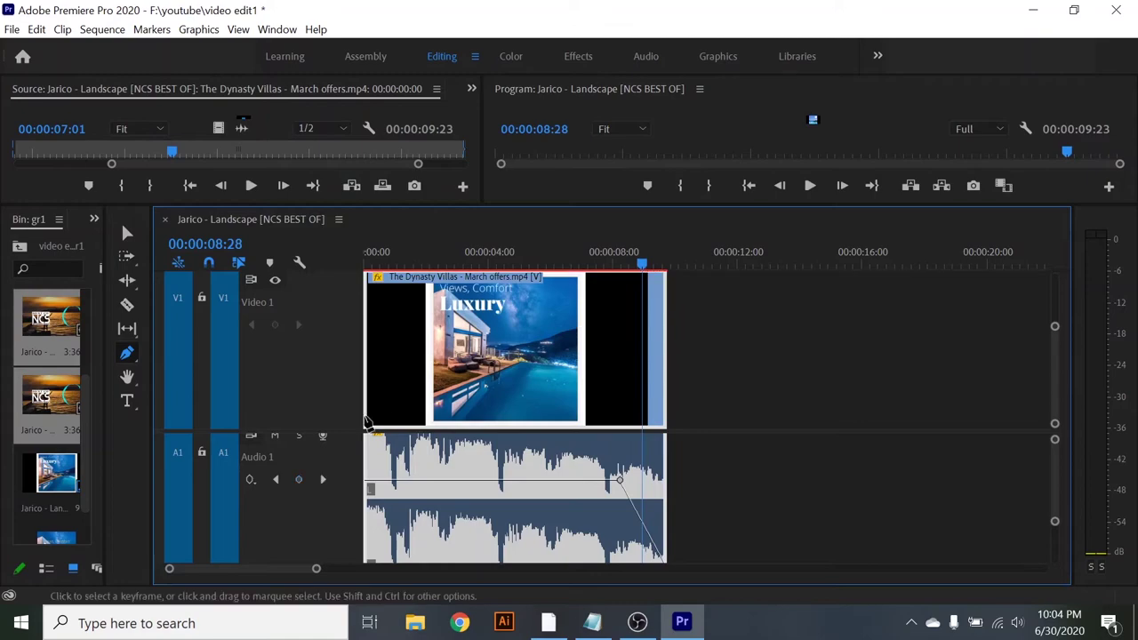
drag(304, 433, 303, 431)
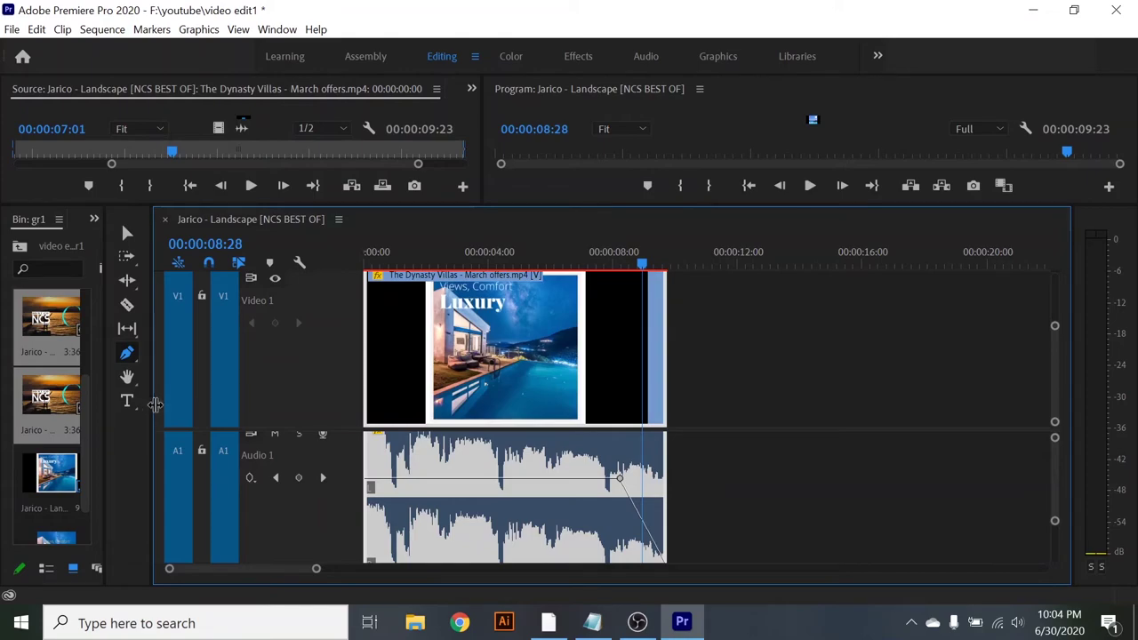
Widen the tools panel and make the monitors taller
drag(157, 407, 222, 407)
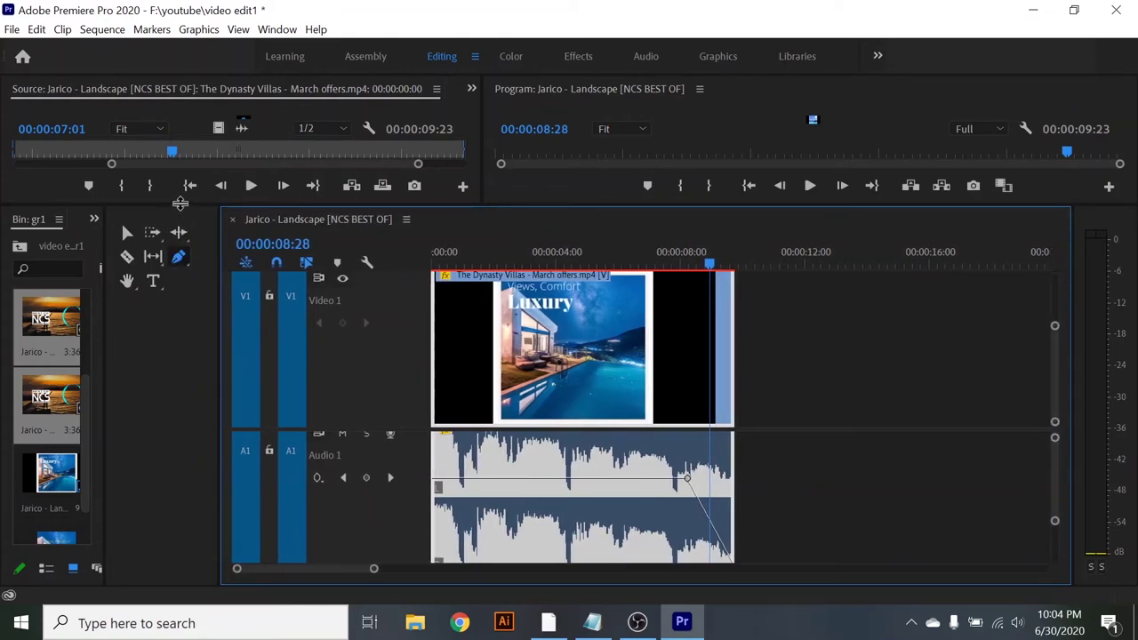
drag(177, 208, 207, 257)
drag(383, 369, 382, 371)
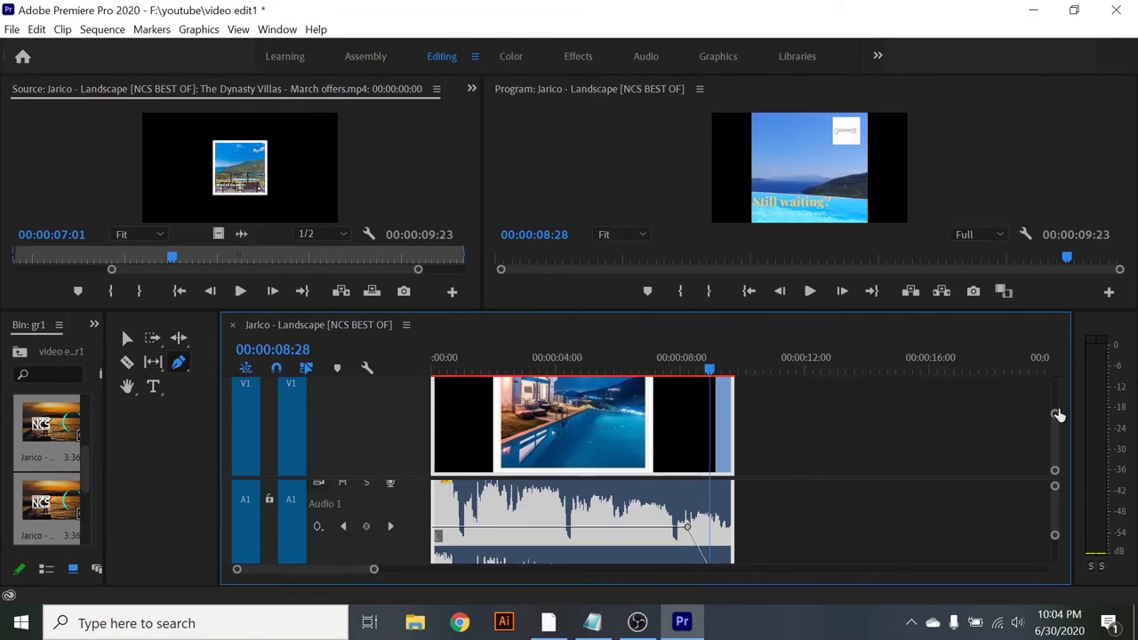
Shrink the audio track heights so the A2, A3 and Master tracks show again
drag(1059, 415, 1055, 395)
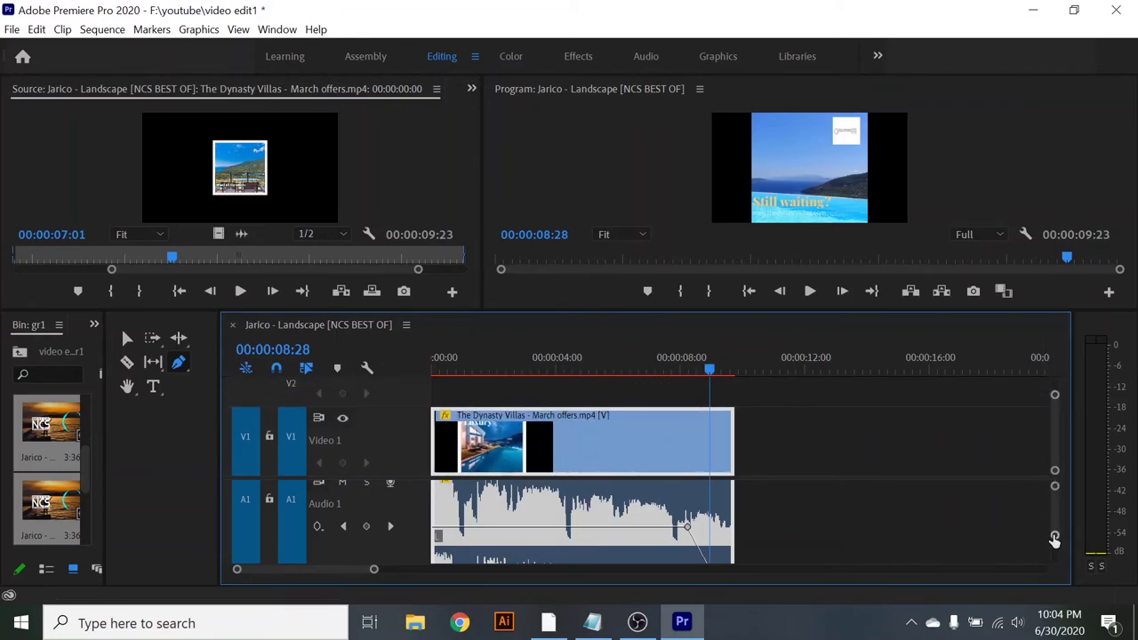
drag(1055, 540, 1055, 562)
drag(222, 442, 329, 442)
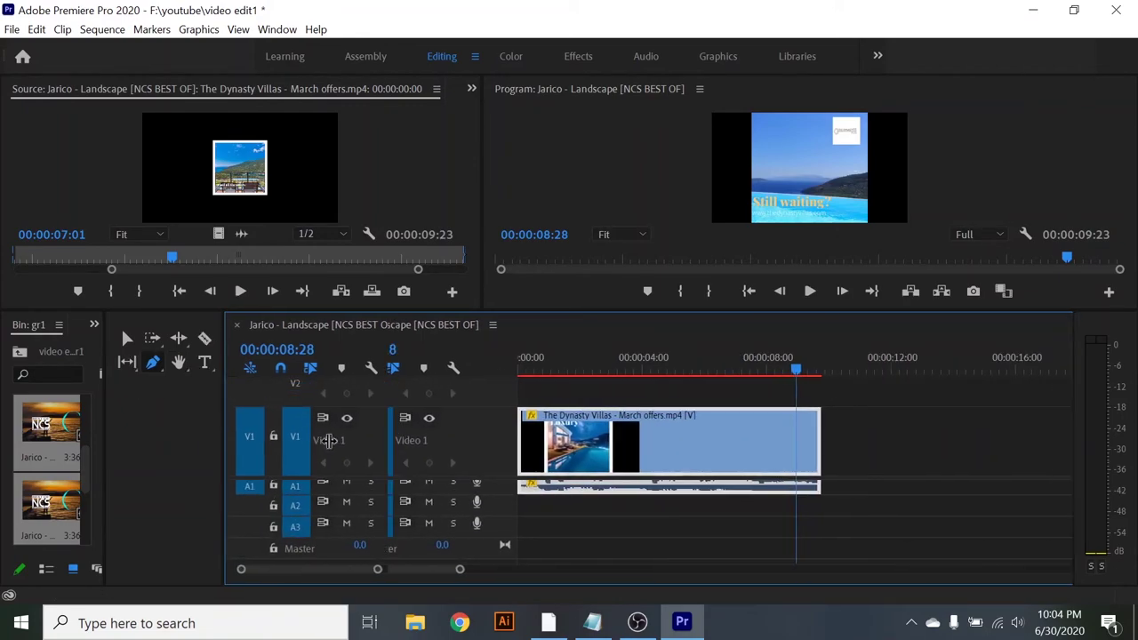
Widen the bin to show clip thumbnails and switch to the Selection tool (V)
drag(101, 424, 308, 453)
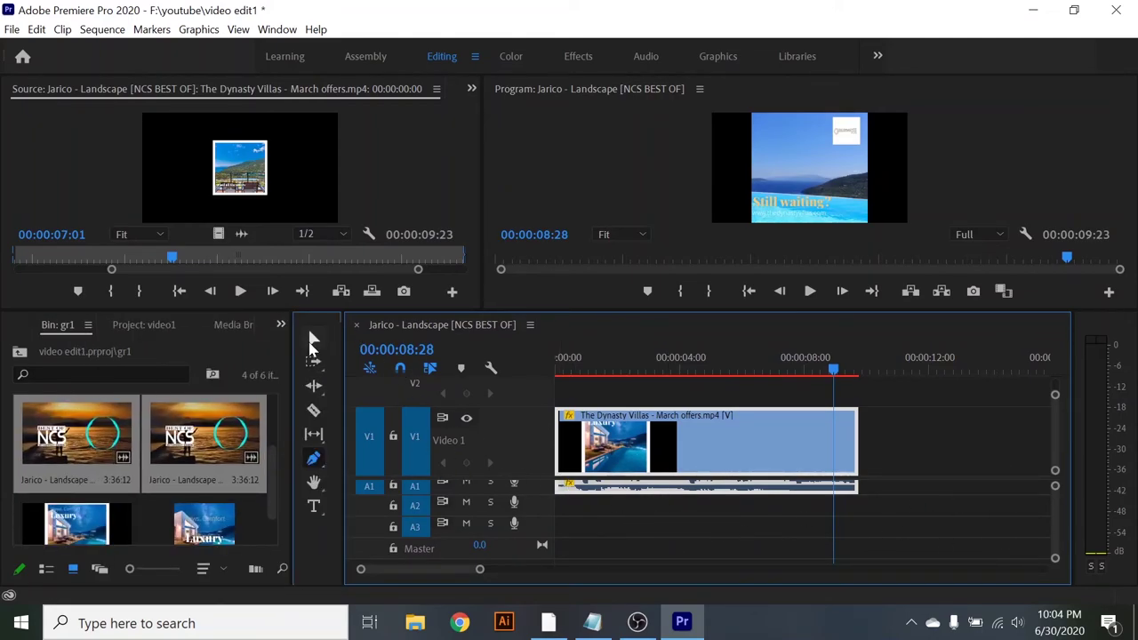
click(312, 338)
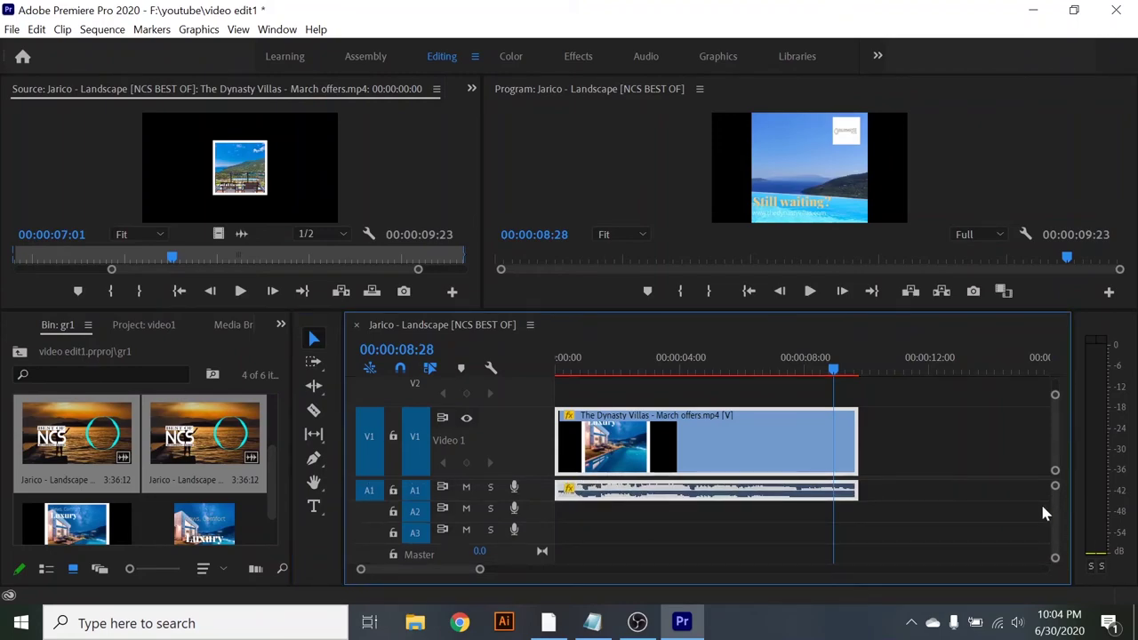
drag(1055, 395, 1055, 387)
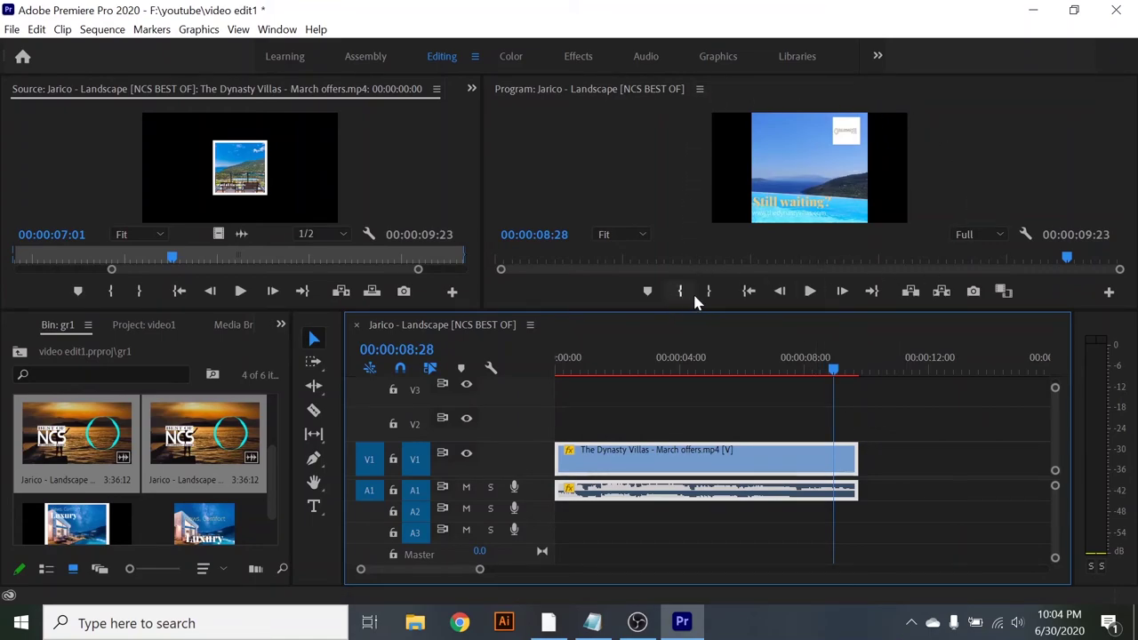
Mark an In point at about 1:28 and an Out point at about 5:09
click(619, 257)
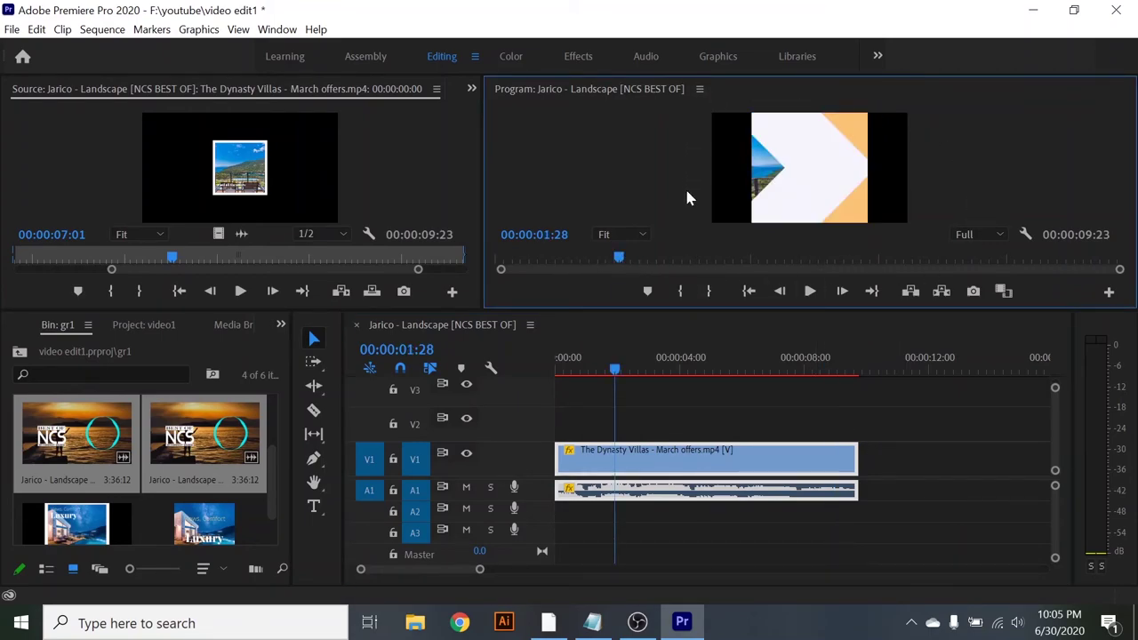
click(680, 293)
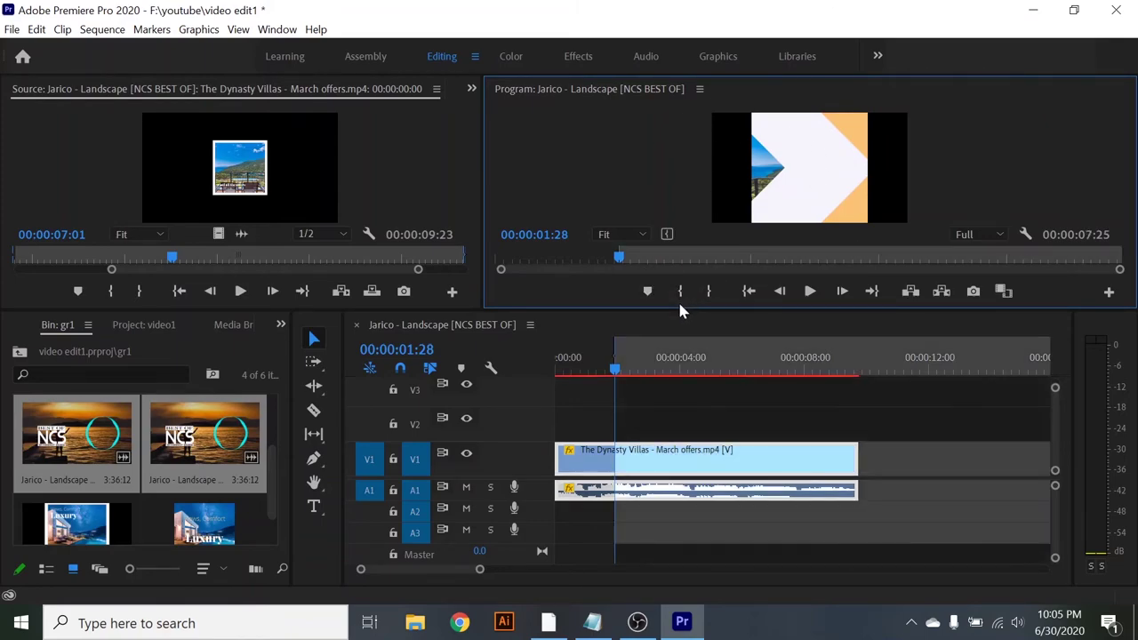
click(835, 260)
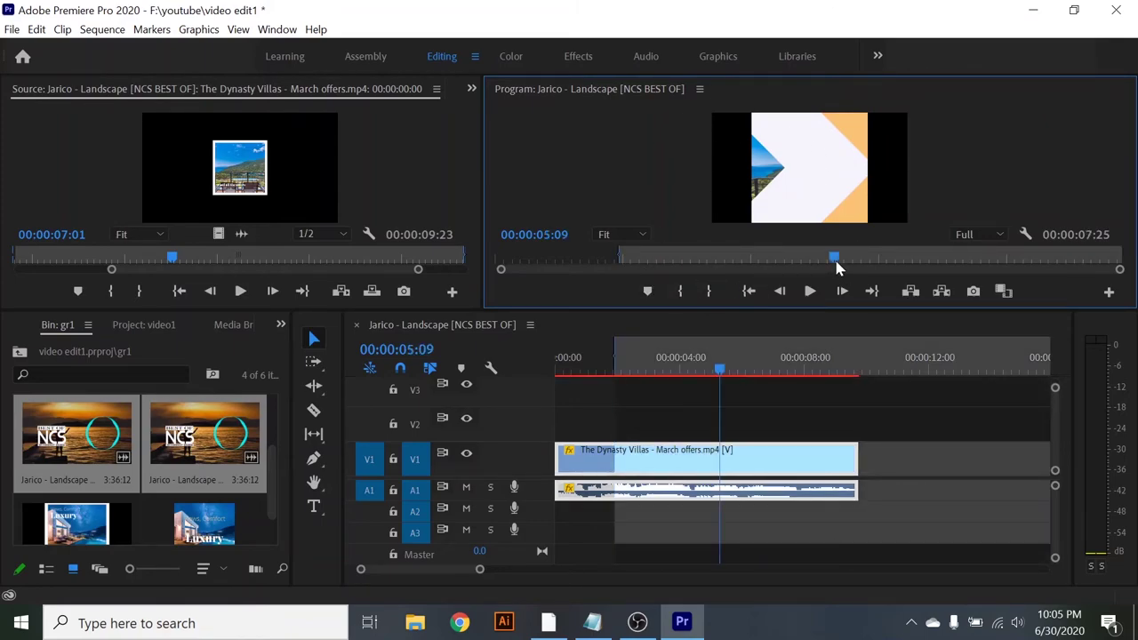
click(707, 296)
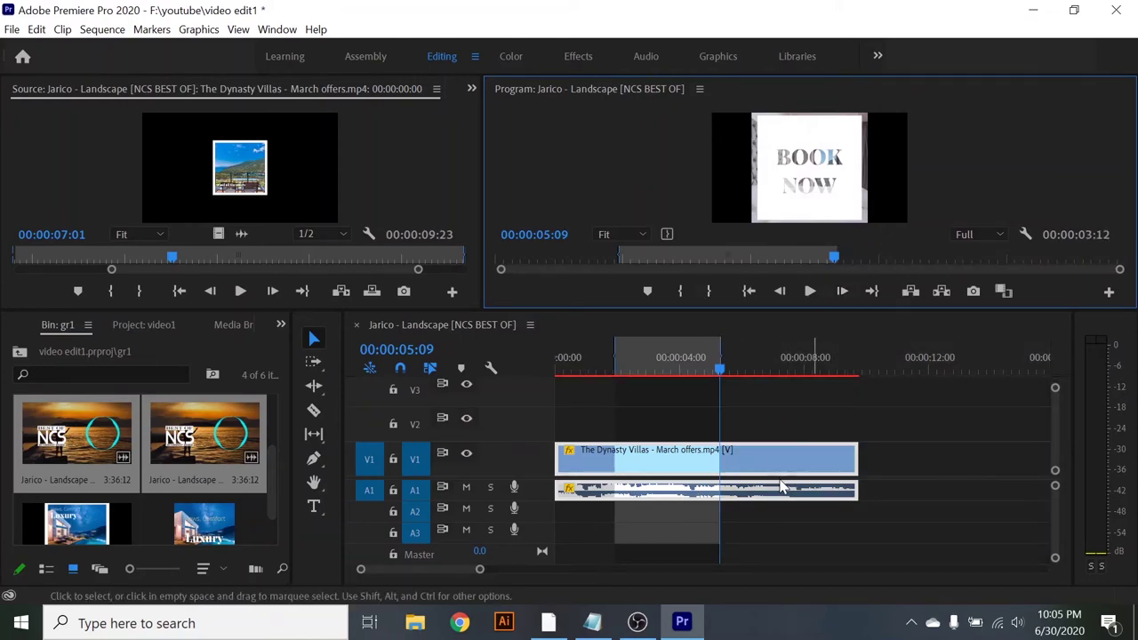
Preview frames inside the marked range, then save the project with Ctrl+S
drag(716, 371, 685, 384)
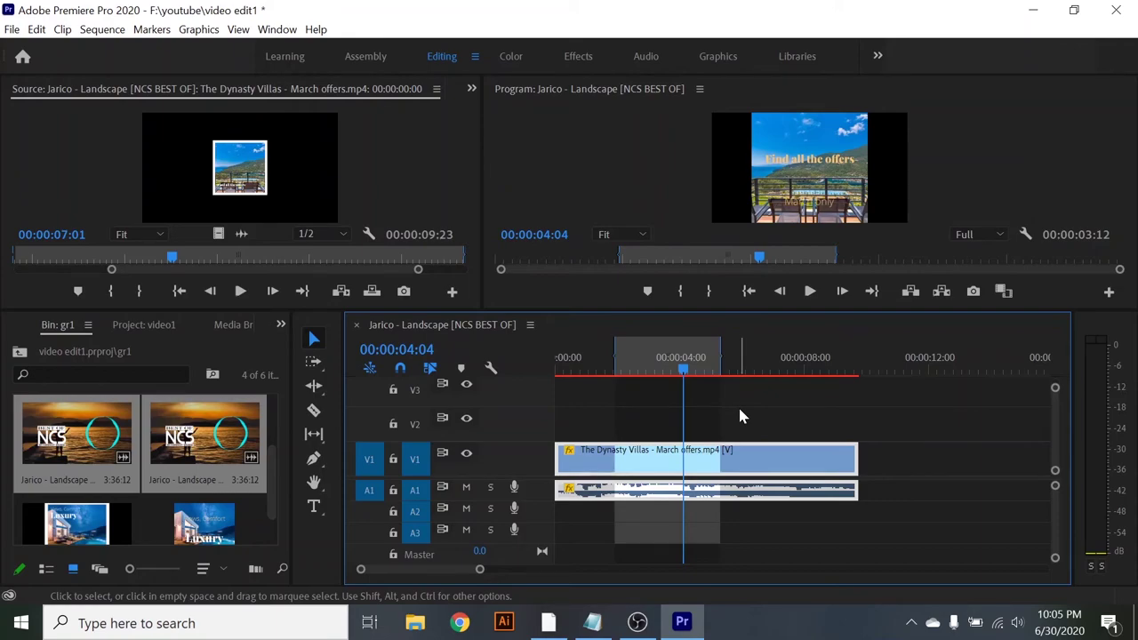
key(ctrl+s)
Undo both trims with Edit > Undo to restore 00:00:09:23, then Ctrl+Z to re-enable V1 output
click(37, 29)
click(62, 49)
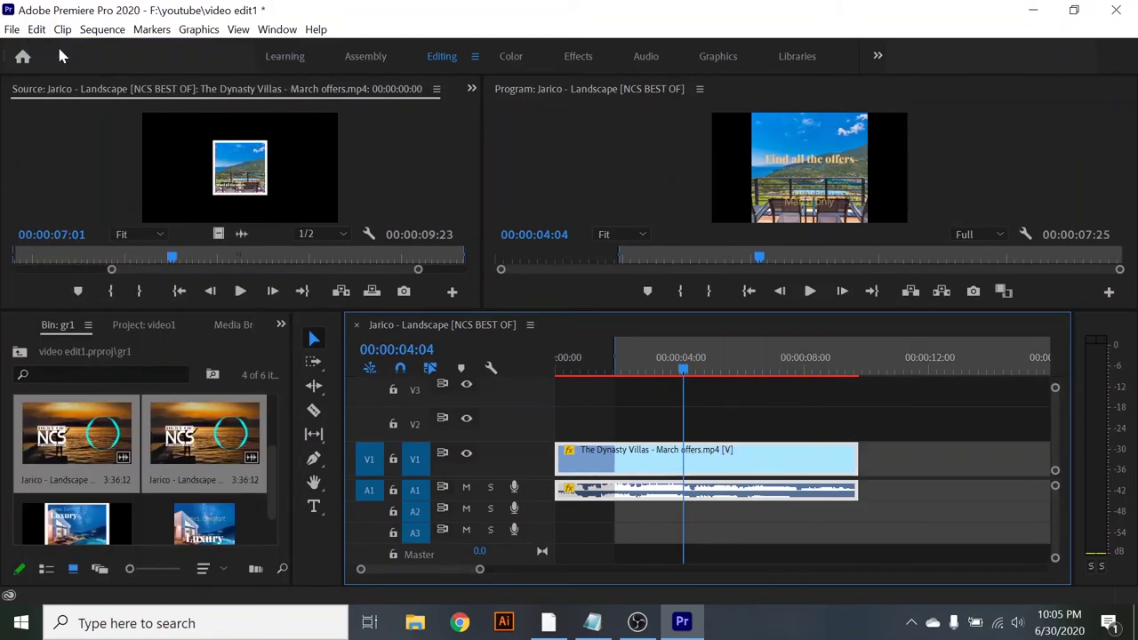
click(35, 34)
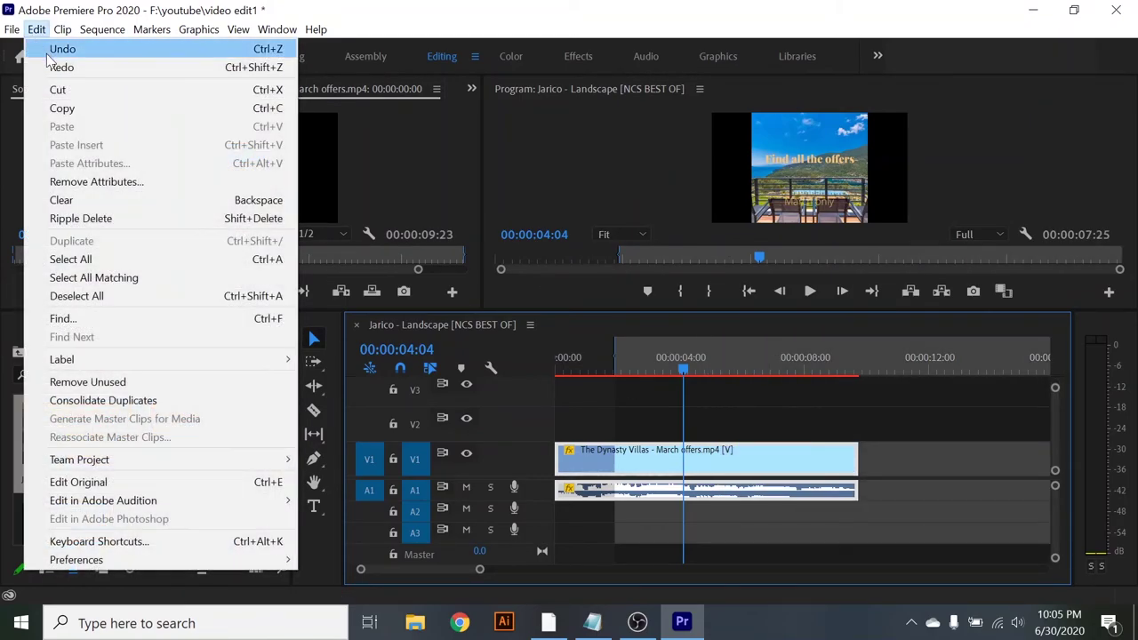
click(64, 51)
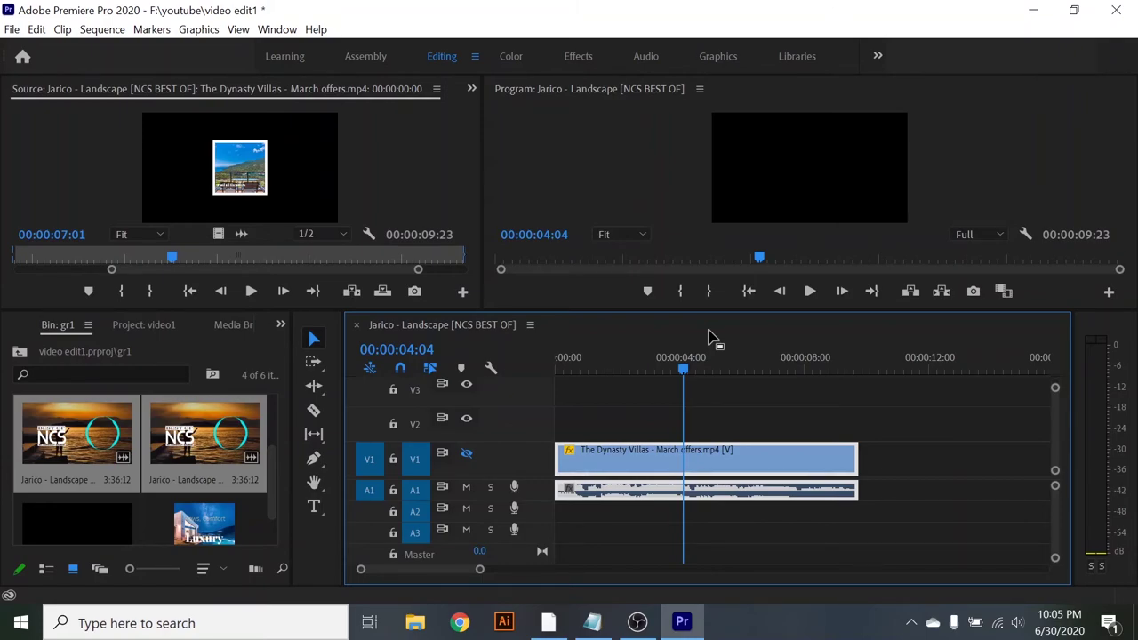
key(ctrl+z)
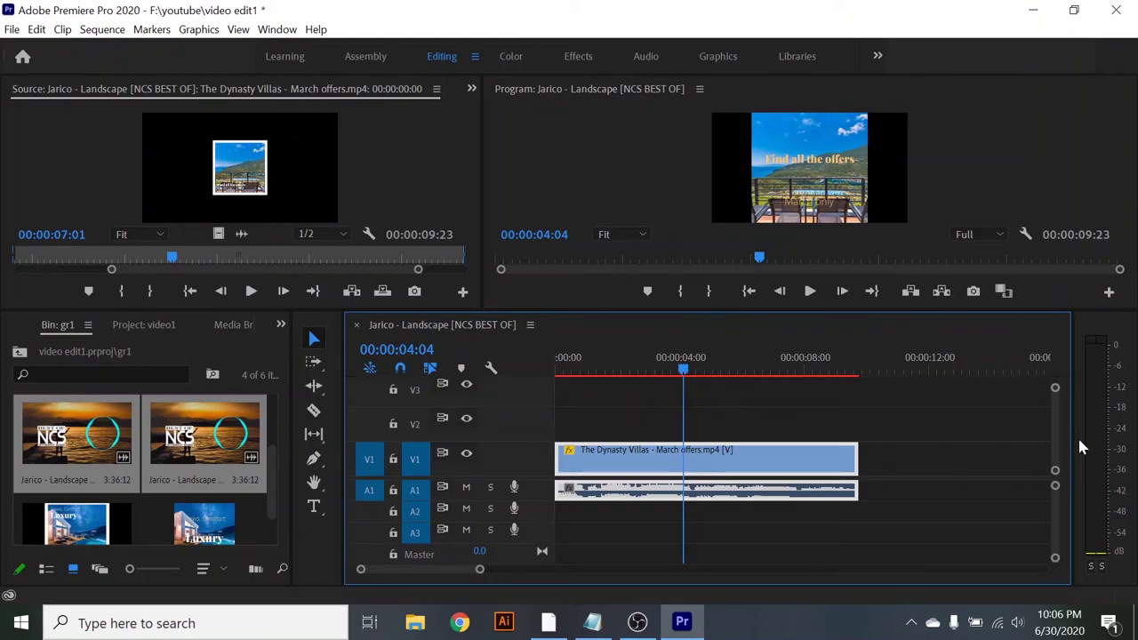
Enlarge the monitors, play from 00:00:04:17 to 00:00:06:09, then jump the playhead to 00:00:07:13
mouse_move(1056, 389)
mouse_down()
mouse_move(1057, 366)
mouse_move(1057, 389)
mouse_up()
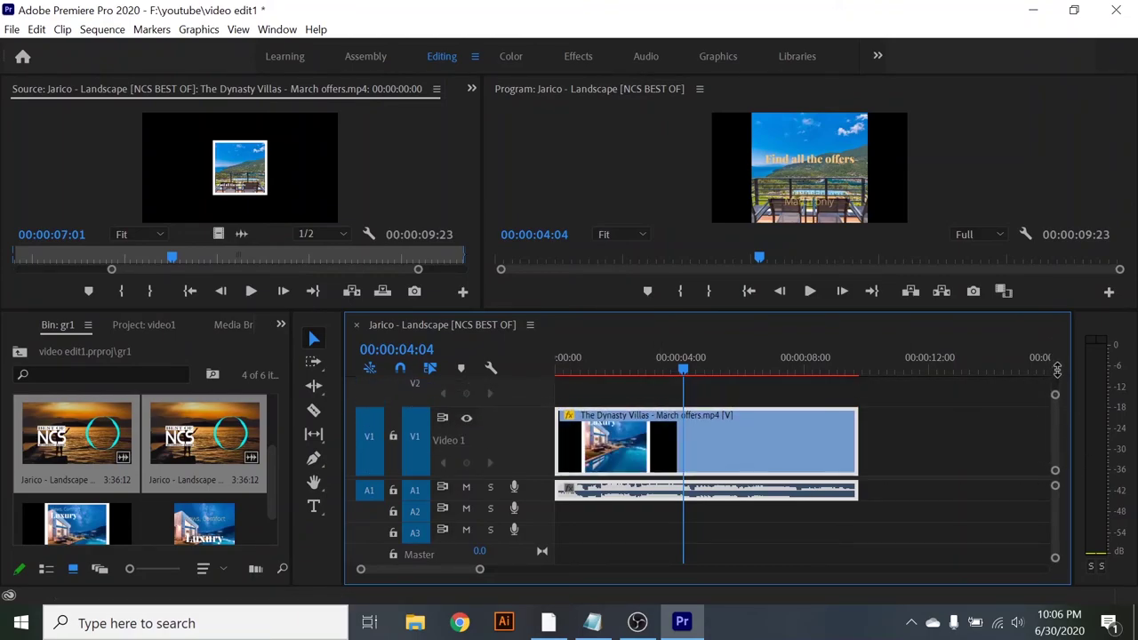
click(863, 213)
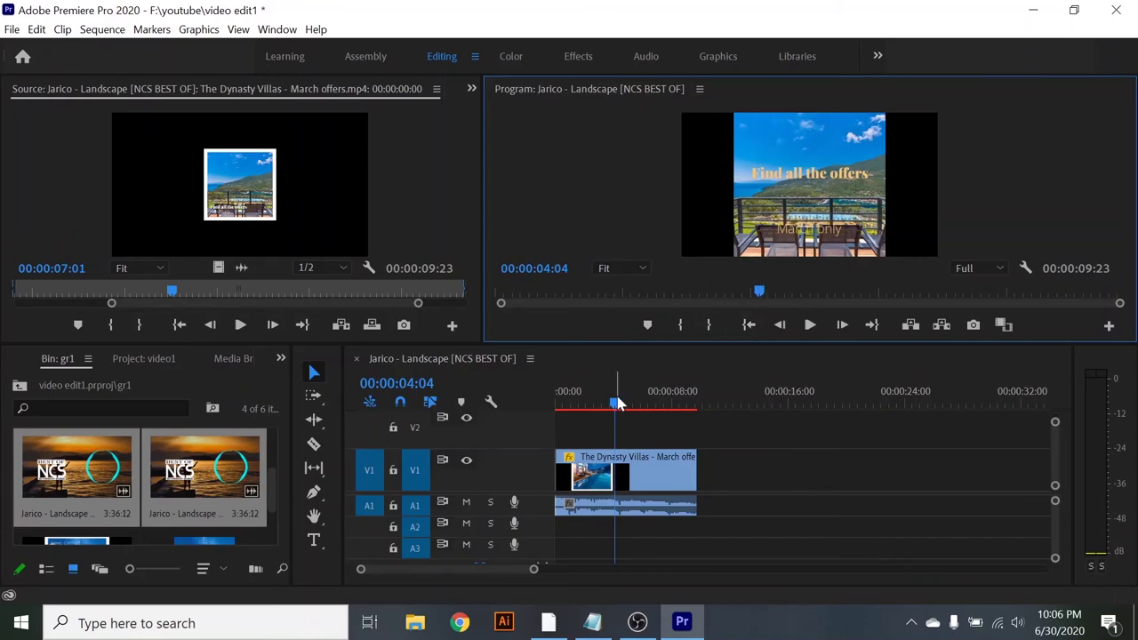
drag(618, 403, 621, 416)
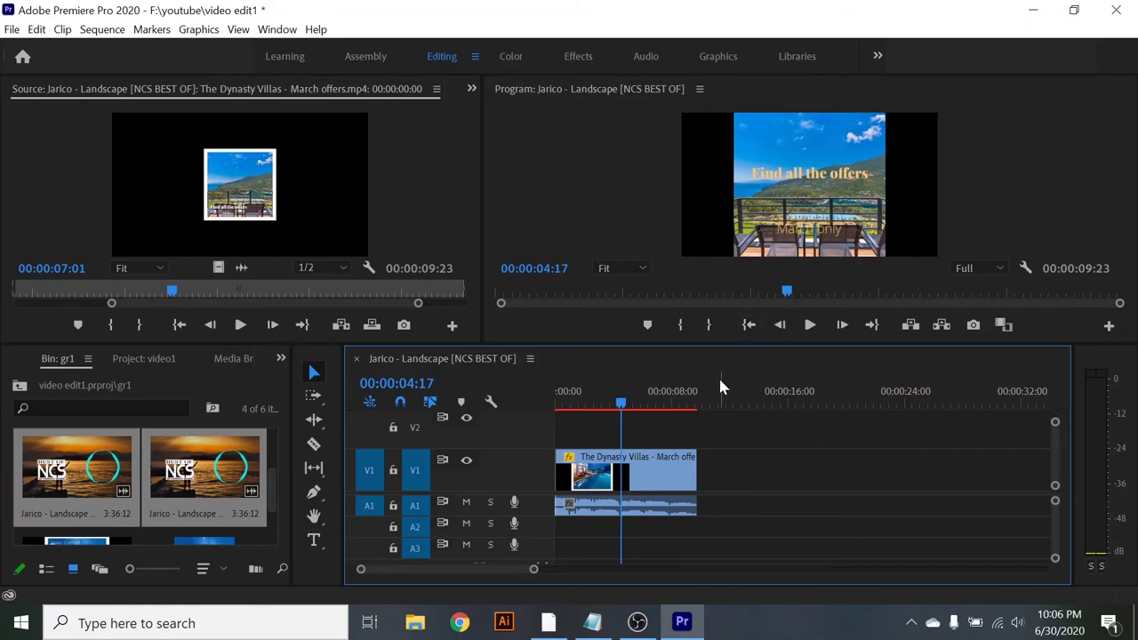
click(809, 324)
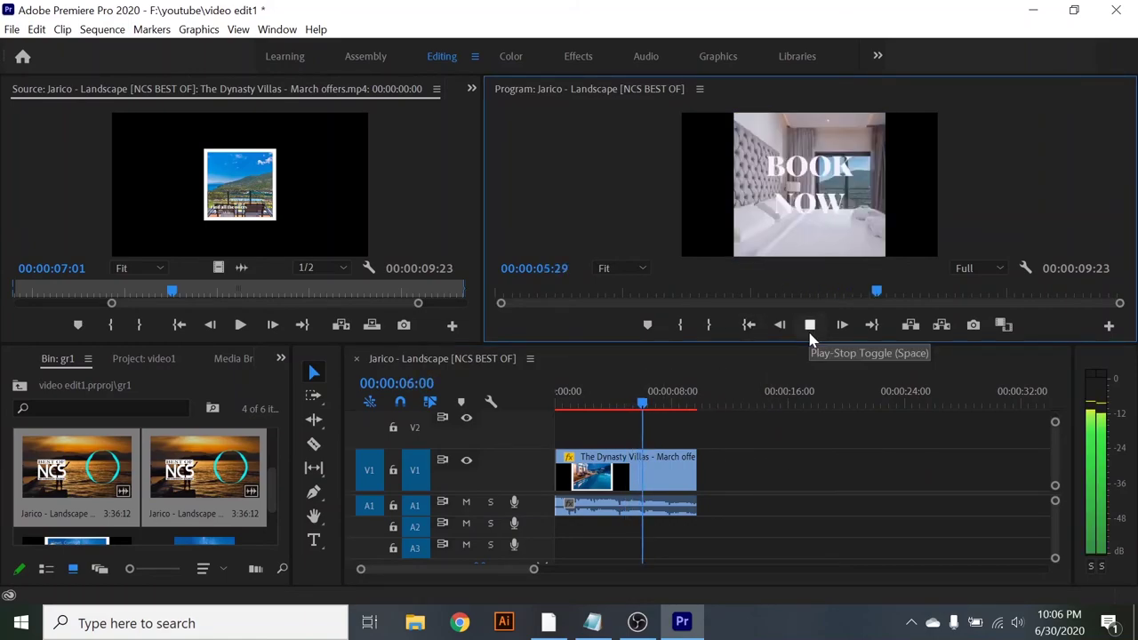
click(810, 336)
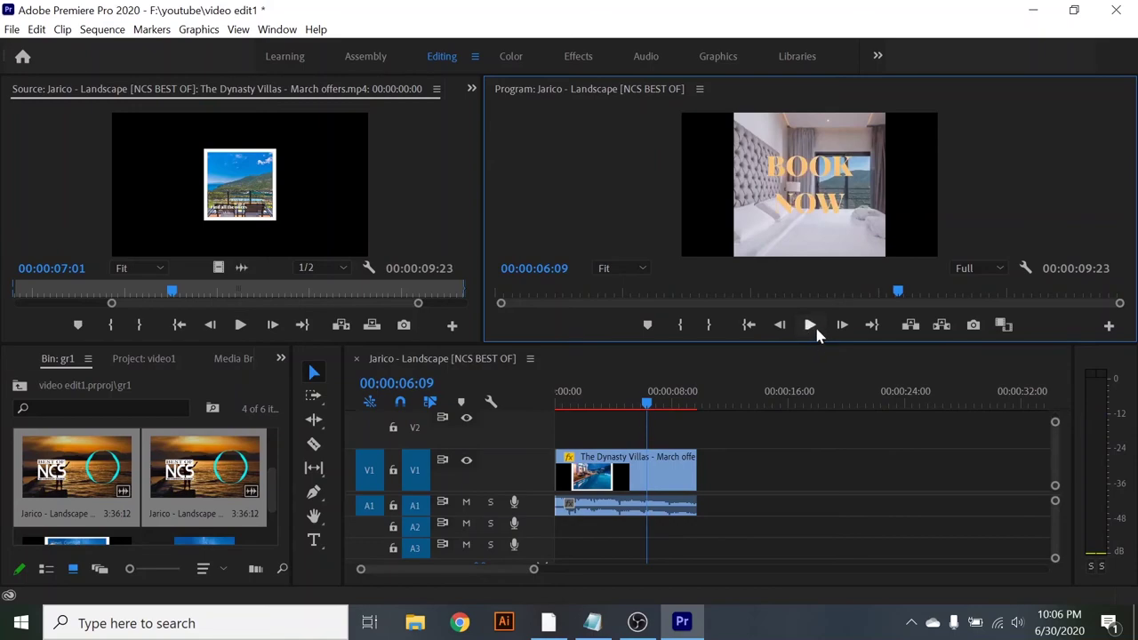
click(667, 405)
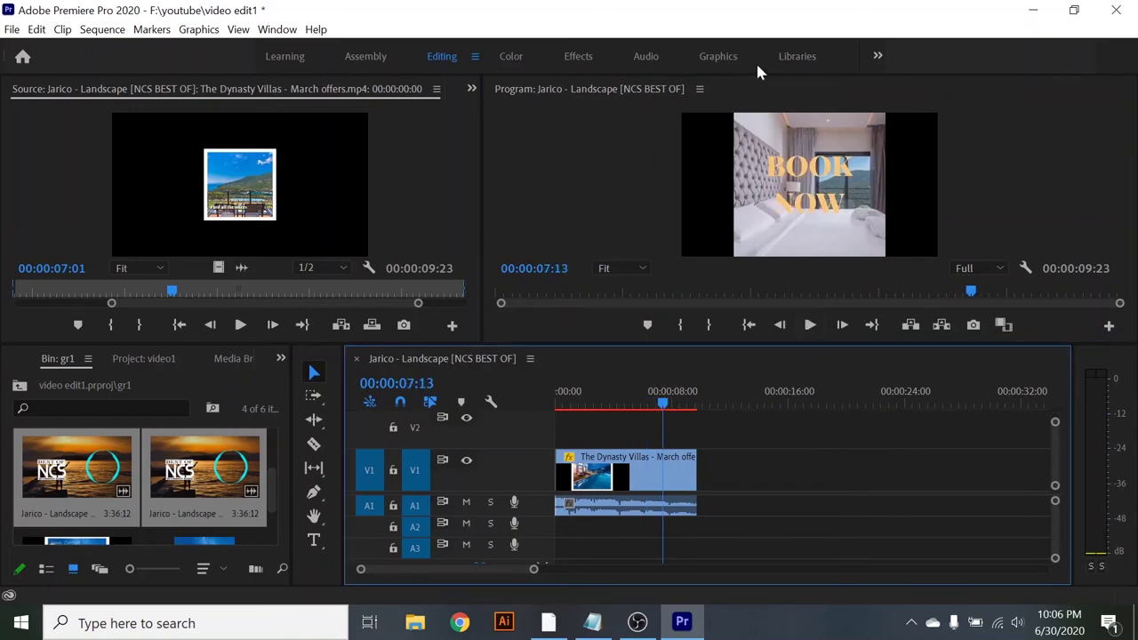
Lower the Program monitor playback resolution from Full to 1/4 and nudge to 00:00:07:15
click(969, 268)
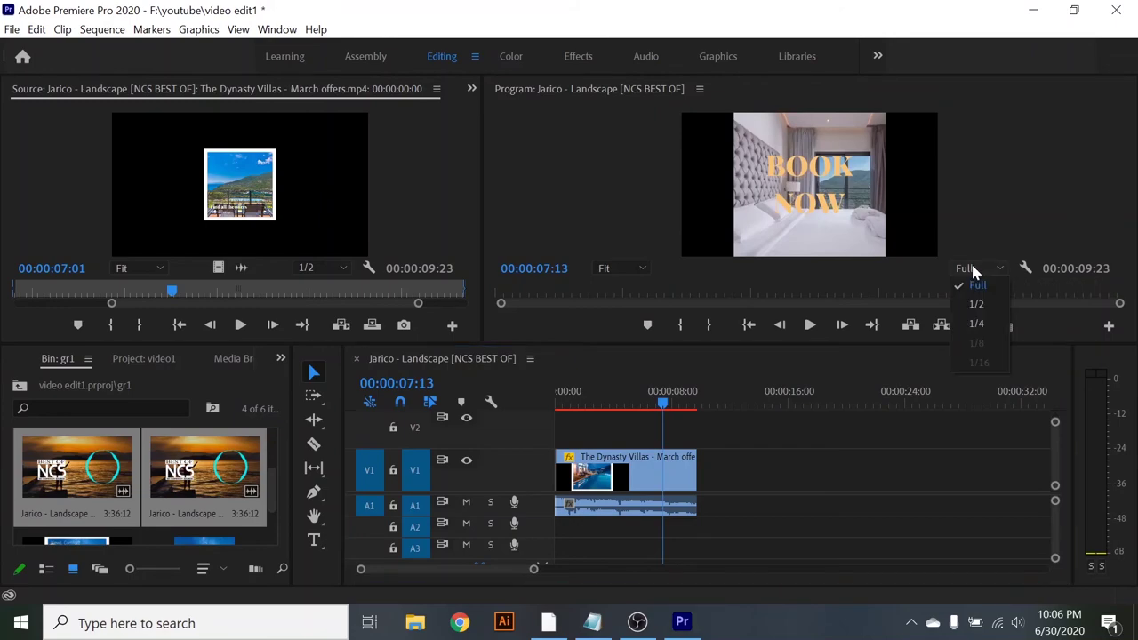
click(978, 324)
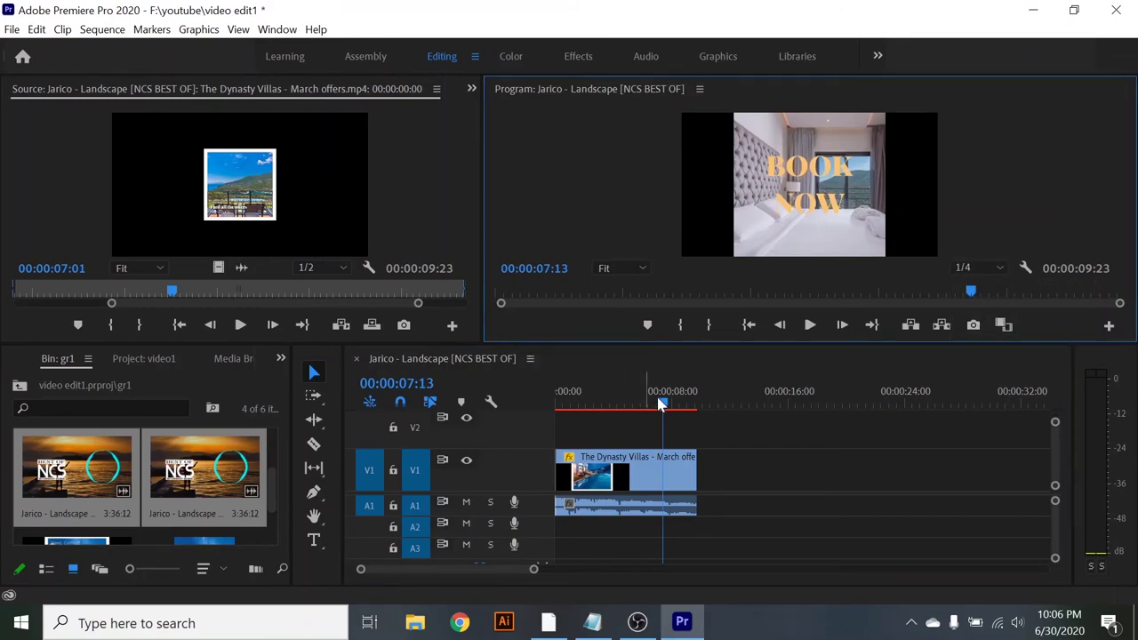
drag(658, 402, 669, 411)
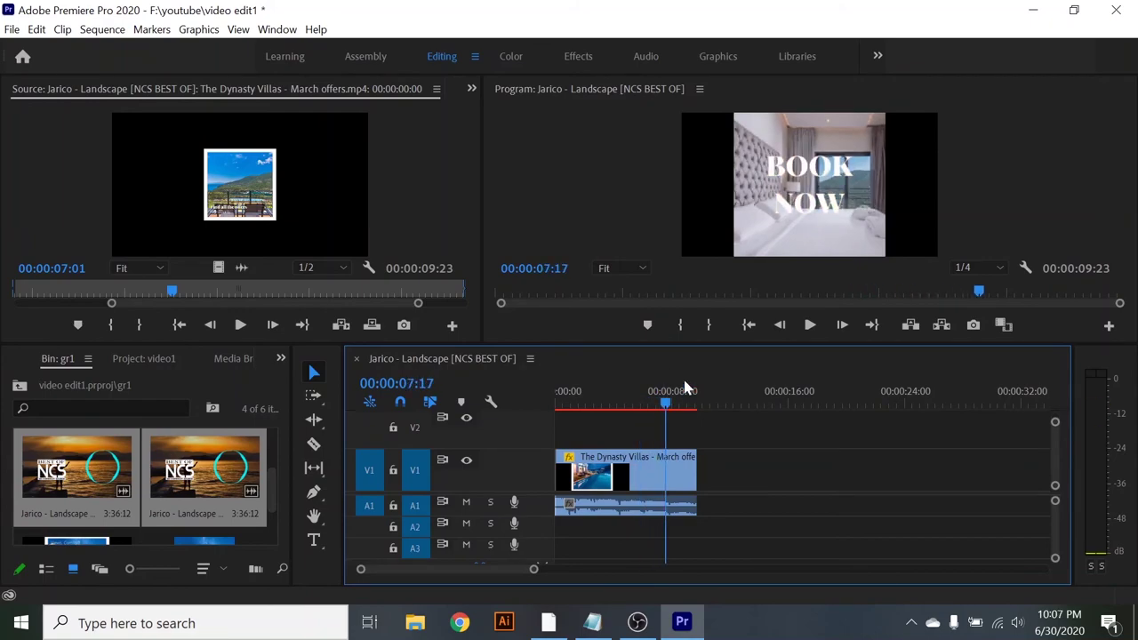
Play the ending through 00:00:08:14, then replay from 00:00:06:19 to stop on BOOK NOW at 00:00:07:15
click(810, 326)
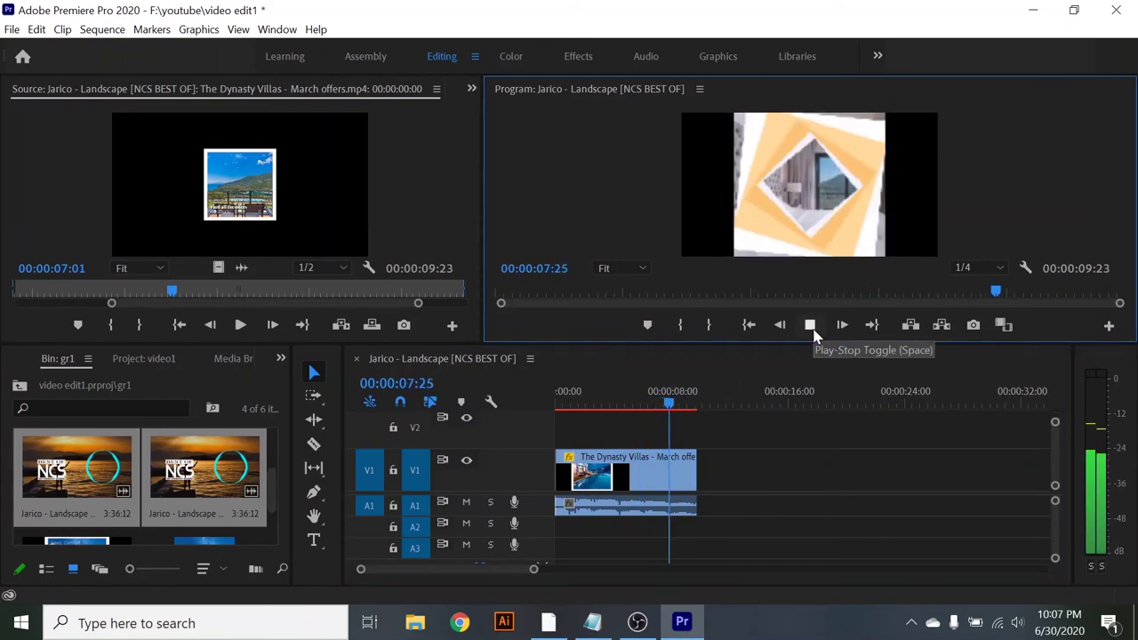
click(810, 326)
click(811, 326)
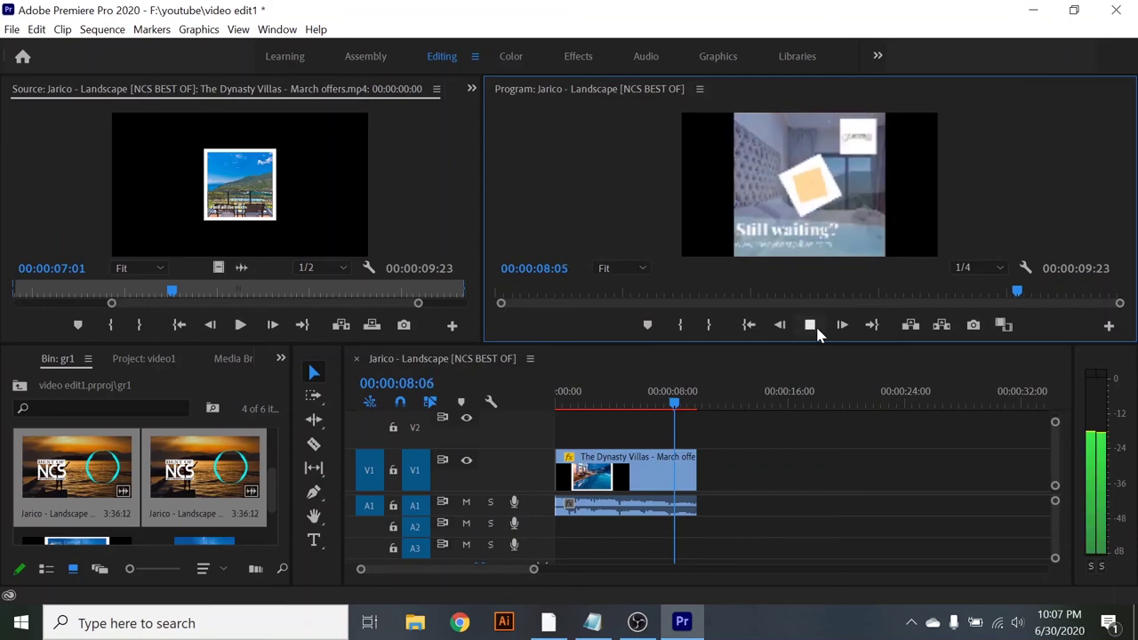
click(813, 324)
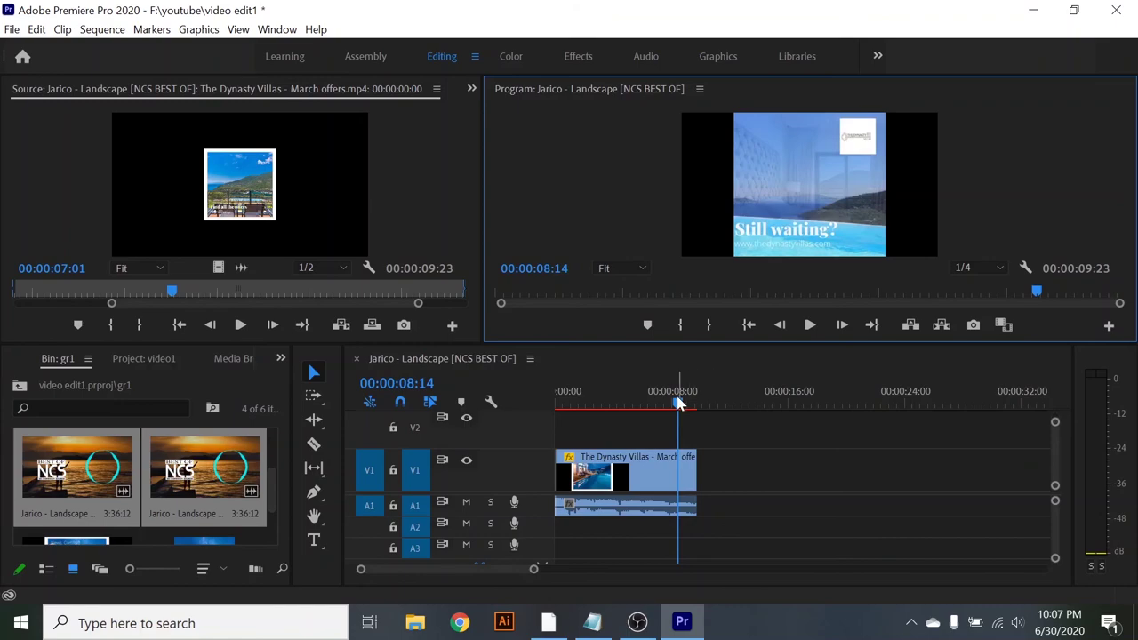
drag(679, 400, 652, 402)
click(809, 326)
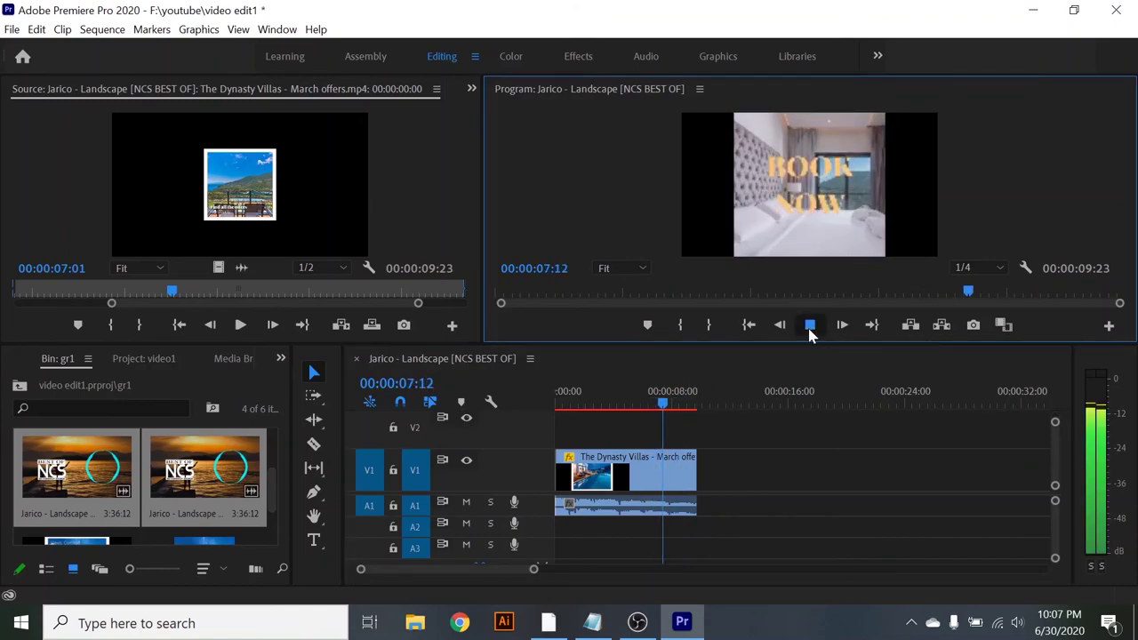
click(810, 329)
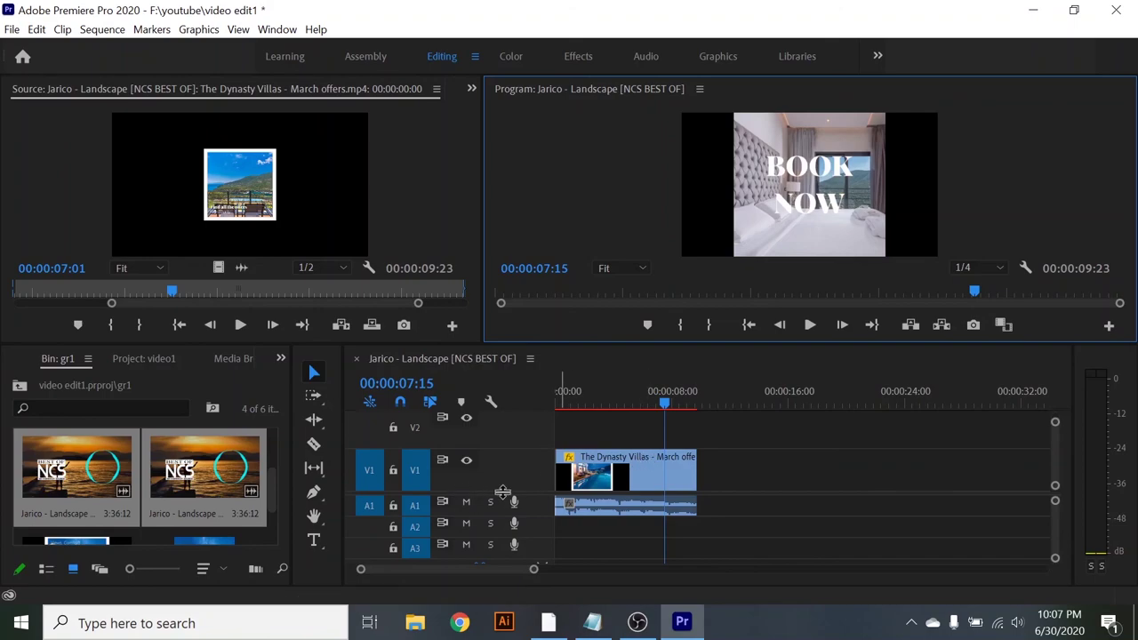
Lower the divider under the monitors and shrink the audio tracks until the Master track fits
drag(562, 344, 562, 366)
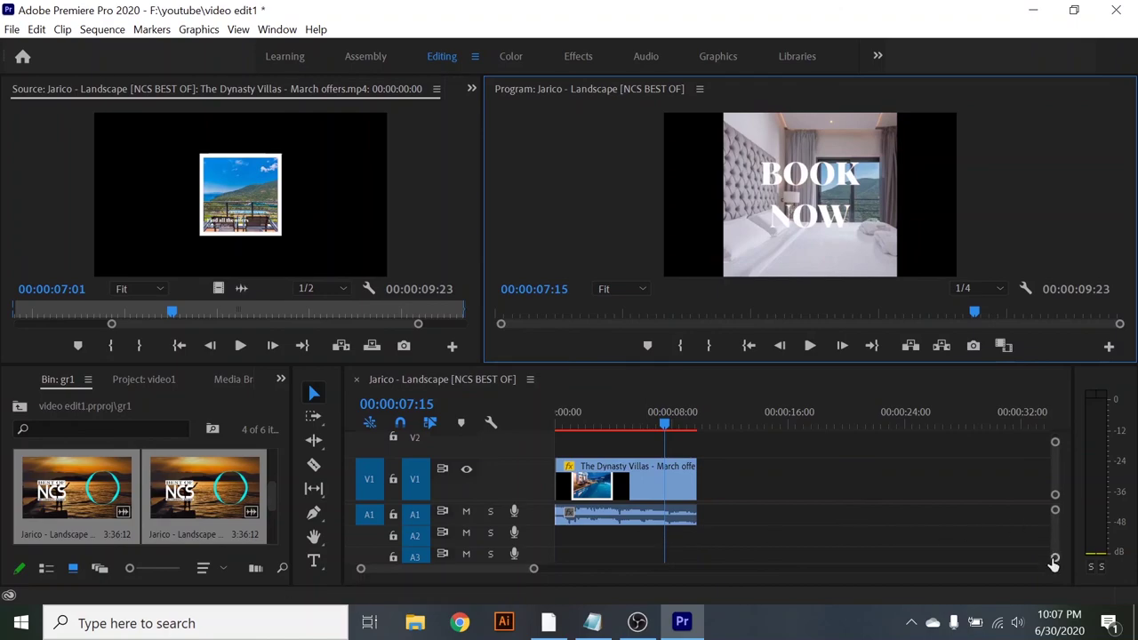
drag(1056, 557, 1056, 562)
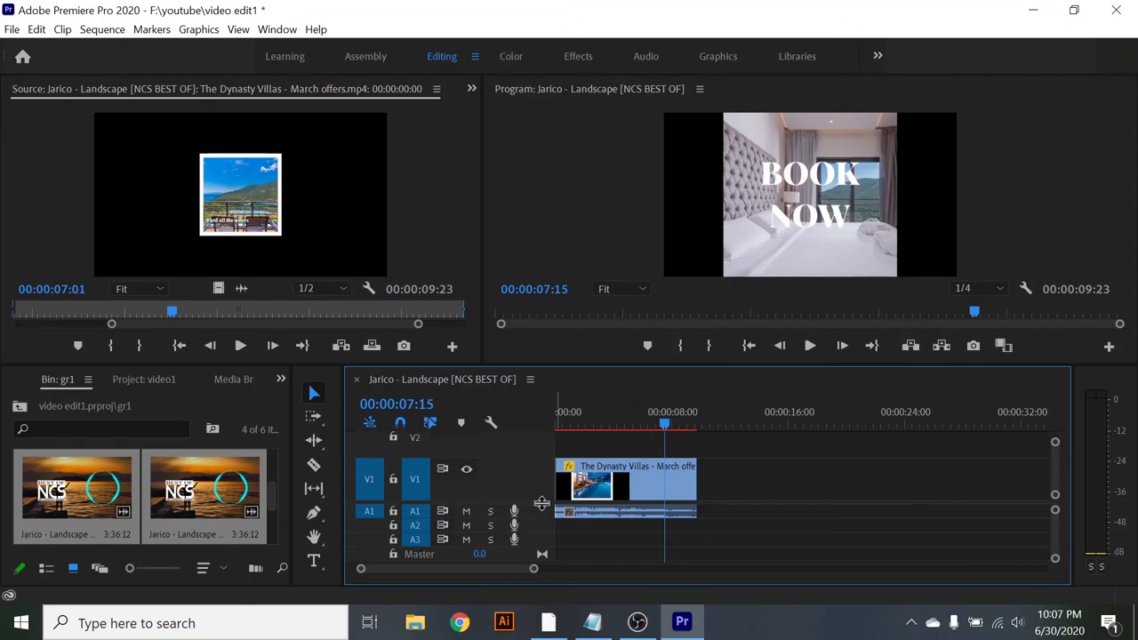
drag(1058, 540, 1055, 543)
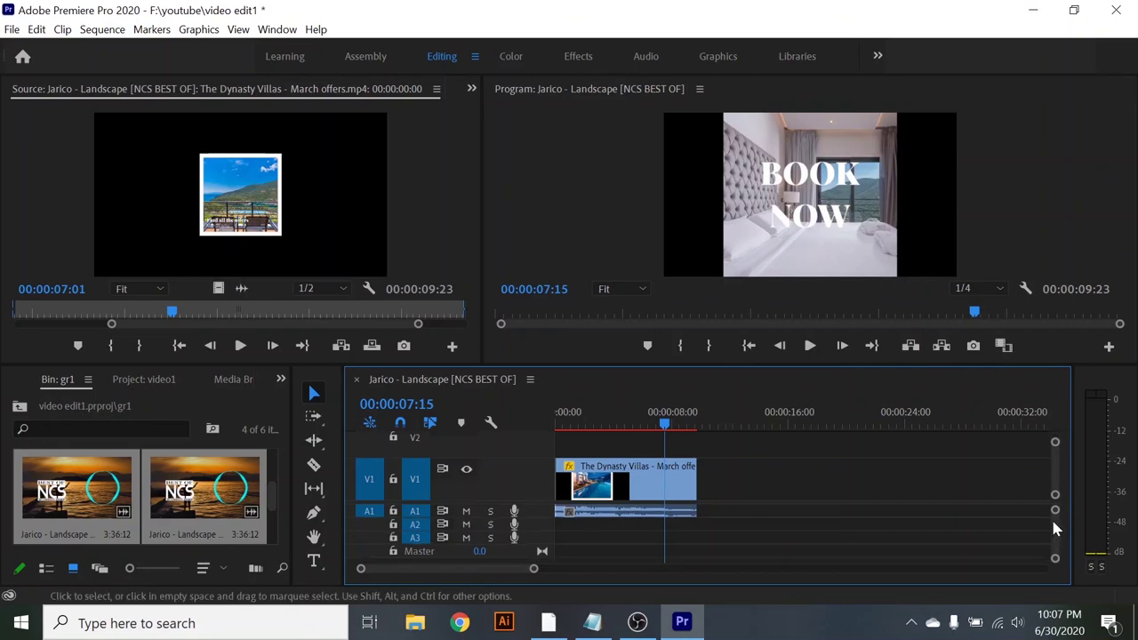